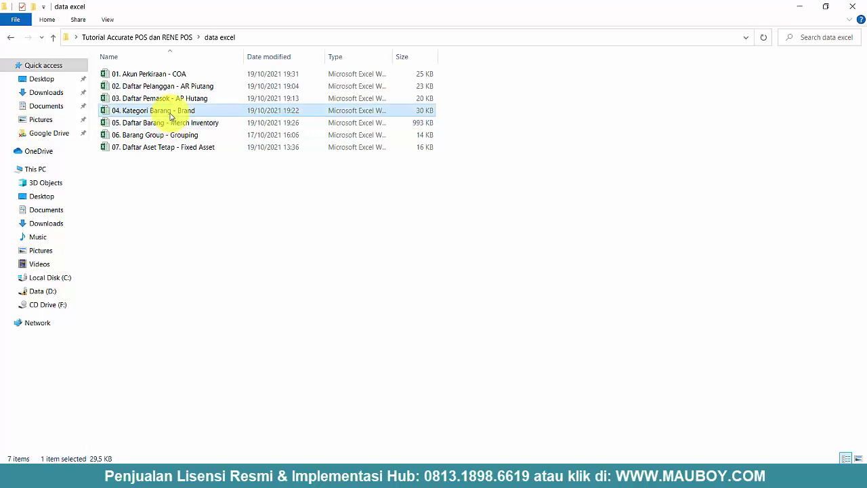
Open the workbook "04. Kategori Barang - Brand" and look through the category list from its first row to its last
double_click(173, 115)
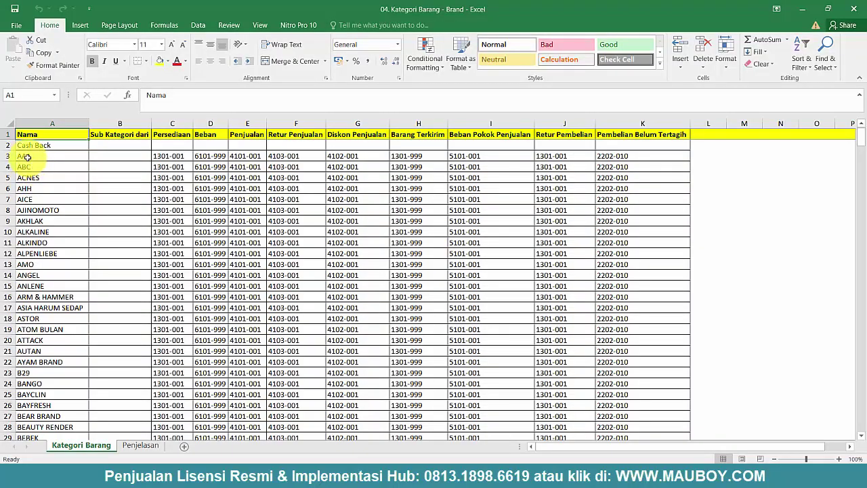
left_click(7, 145)
scroll(85, 242, "down", 15)
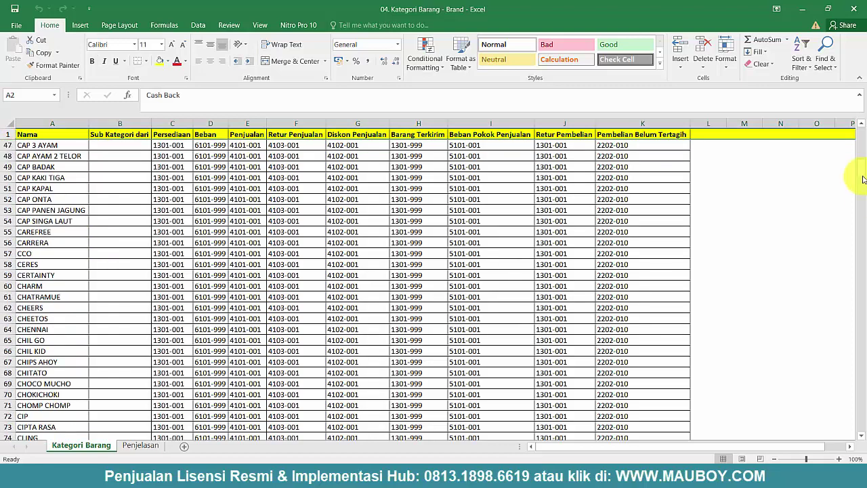
left_click_drag(863, 212, 858, 425)
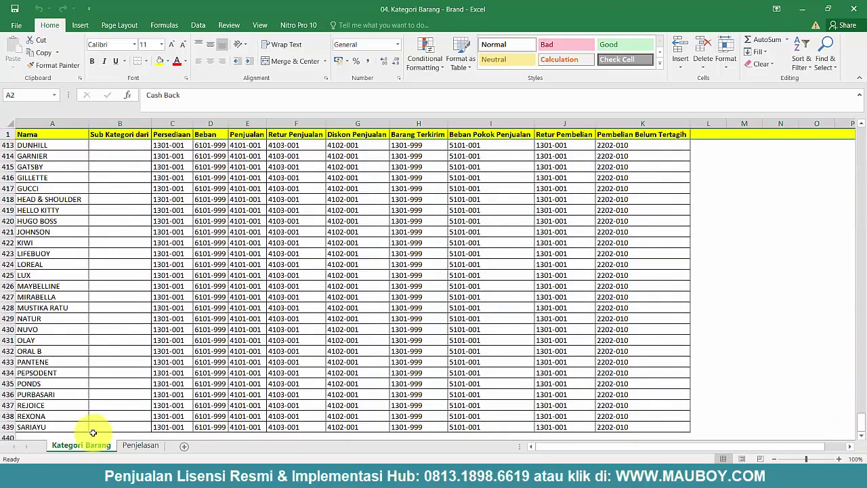
left_click(10, 426)
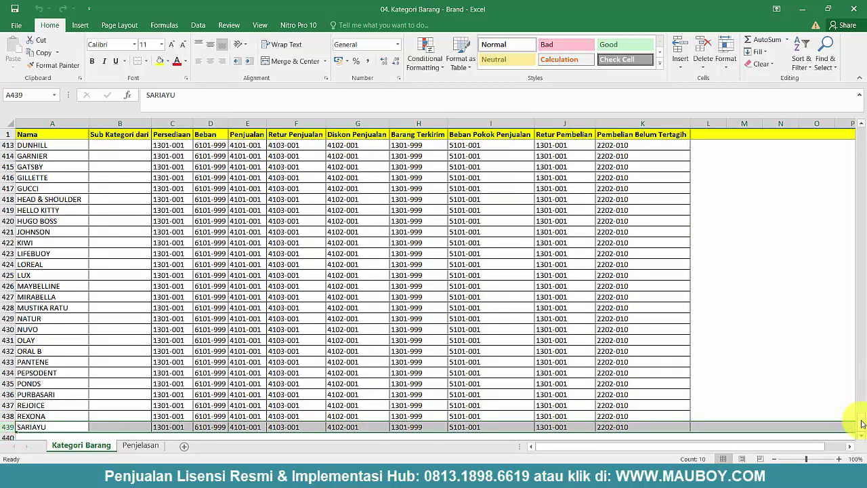
left_click_drag(861, 379, 859, 133)
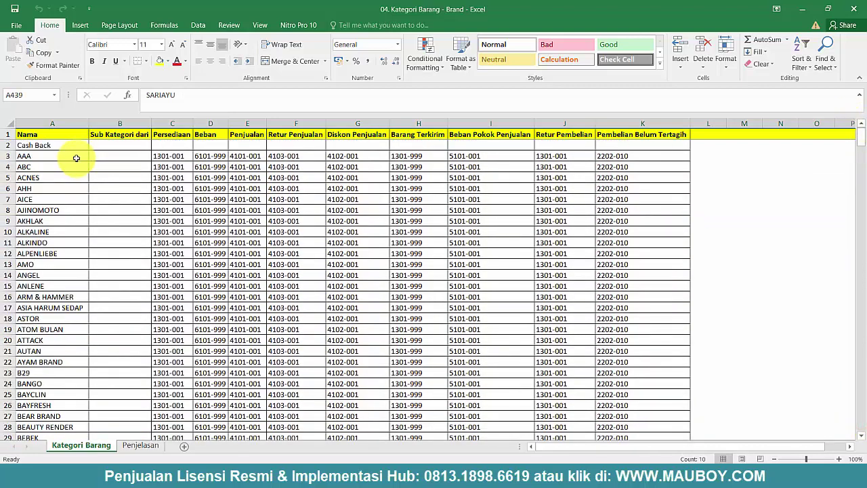
Examine the account codes assigned to the brand categories from AAA downward and compare them with the Cash Back row
left_click(96, 159)
left_click_drag(7, 156, 10, 378)
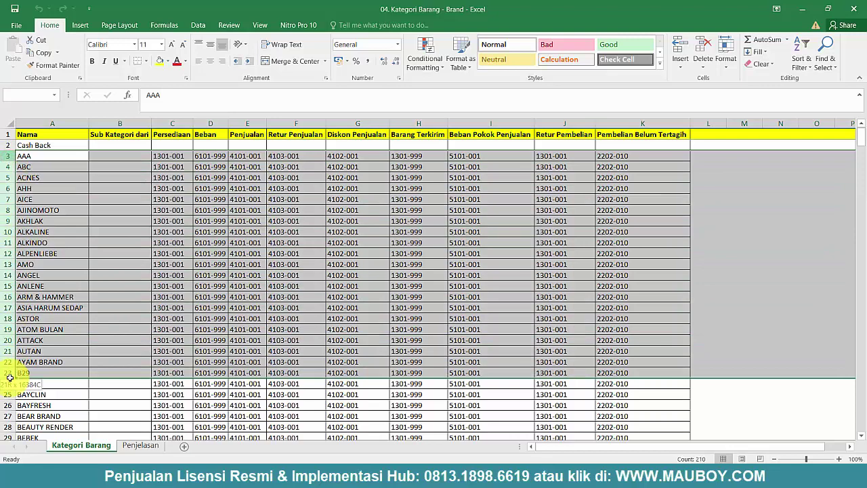
left_click(168, 155)
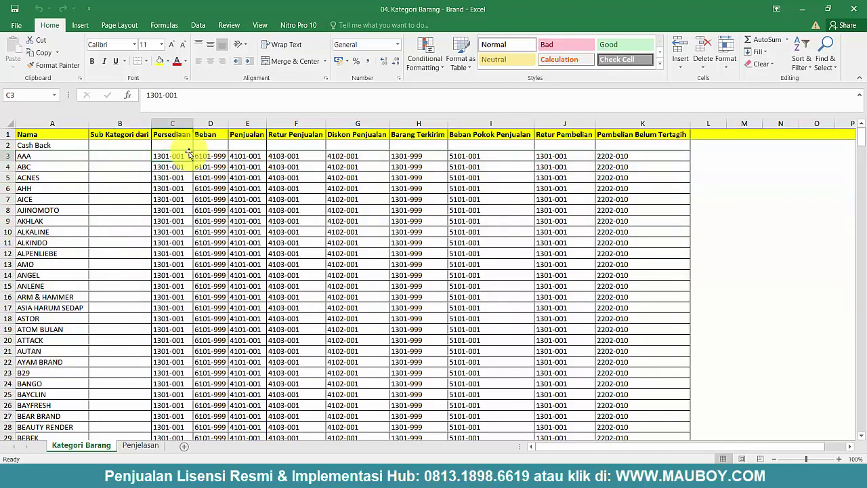
left_click(201, 156)
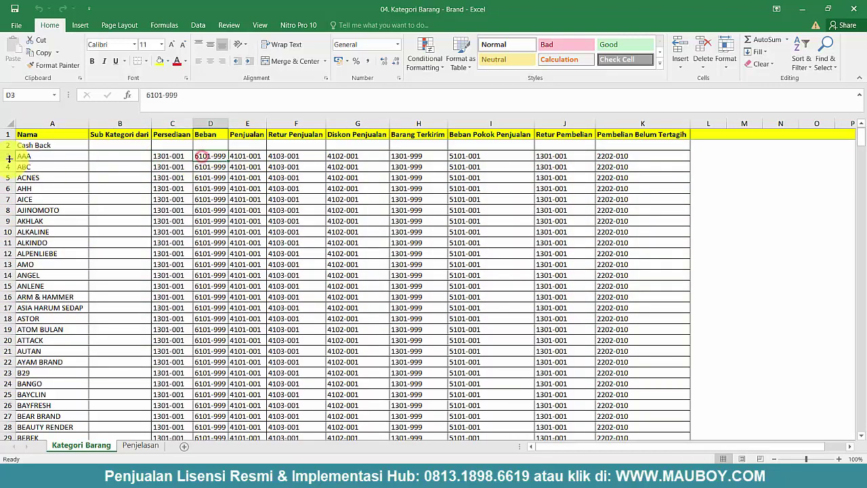
left_click(281, 156)
left_click_drag(335, 155, 305, 240)
left_click(8, 145)
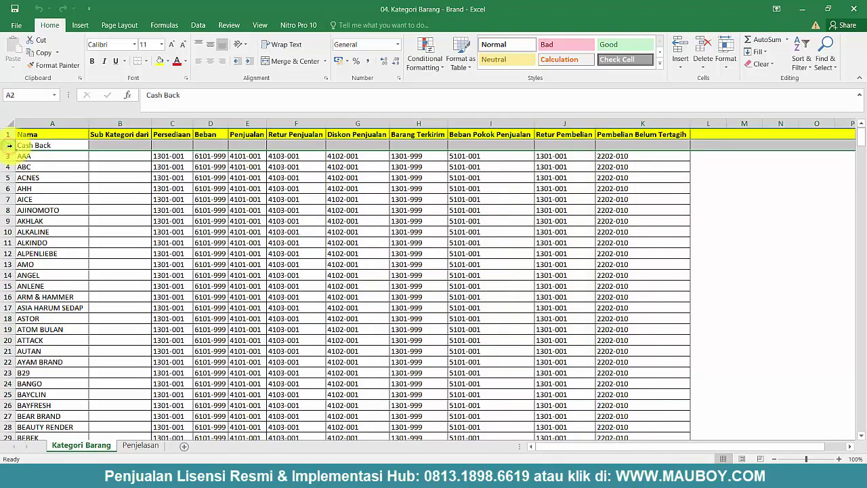
left_click(25, 145)
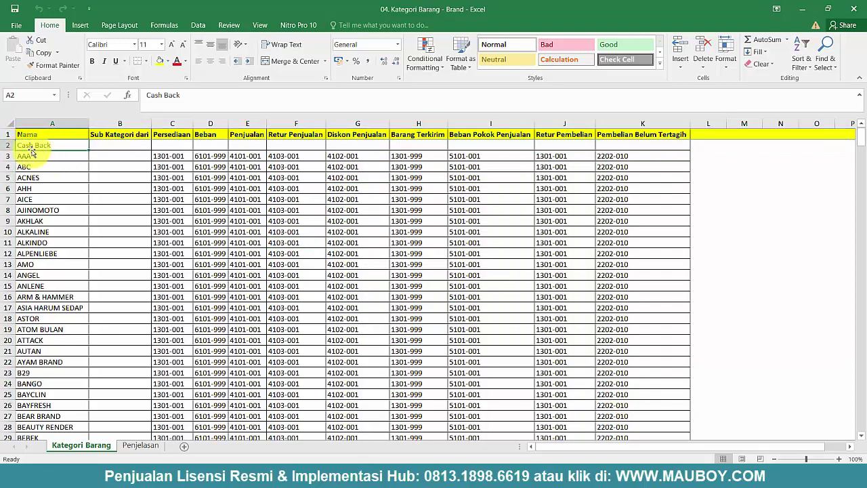
left_click(4, 145)
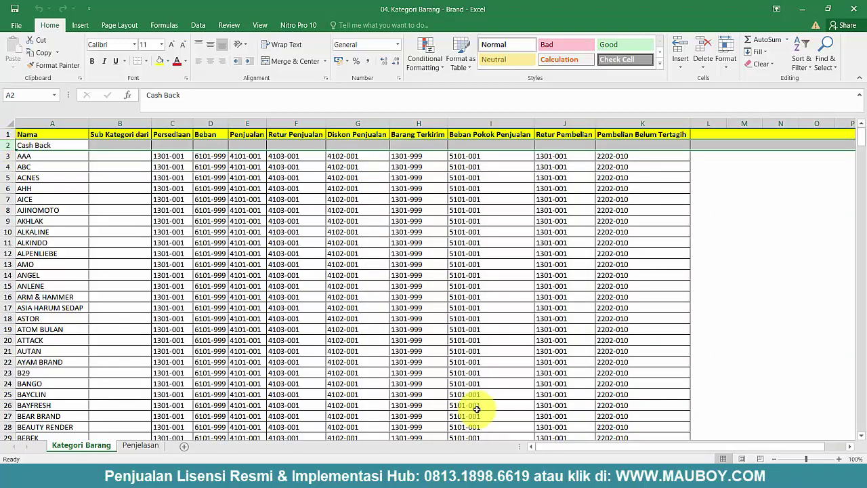
Open the workbook "05. Daftar Barang - Merch Inventory" and examine the Cash Back items and the Jenis Barang values
key("alt+Tab")
left_click(162, 127)
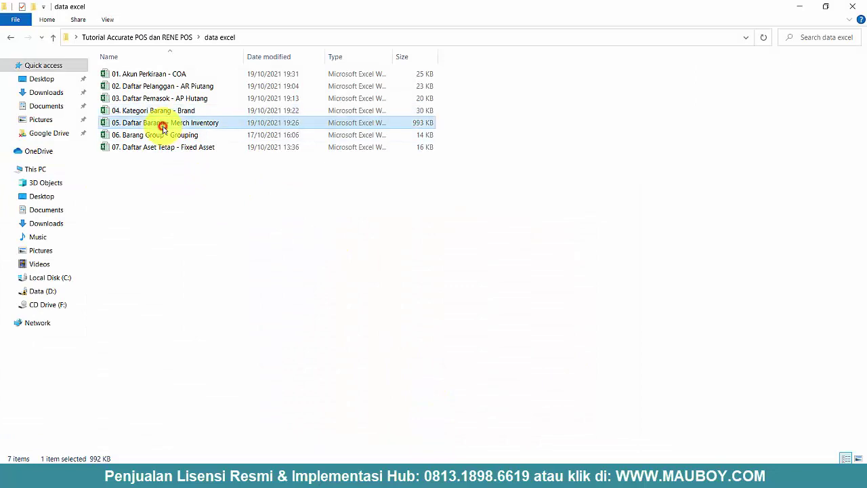
double_click(139, 126)
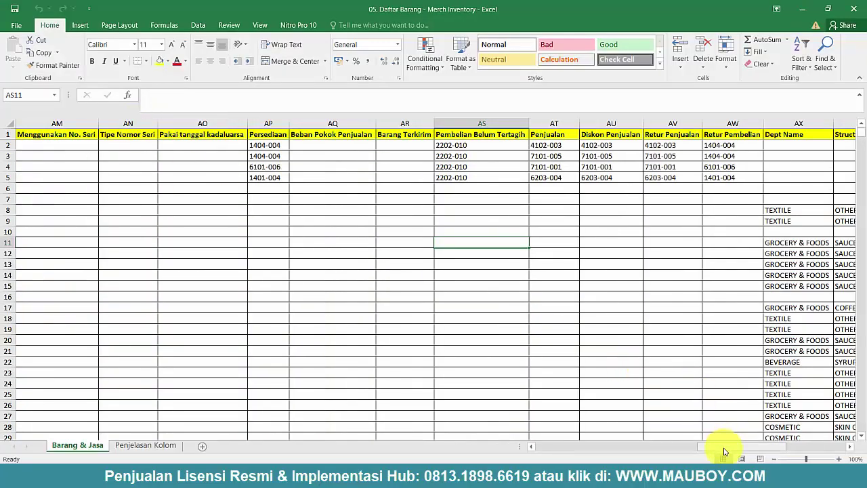
left_click_drag(720, 446, 533, 446)
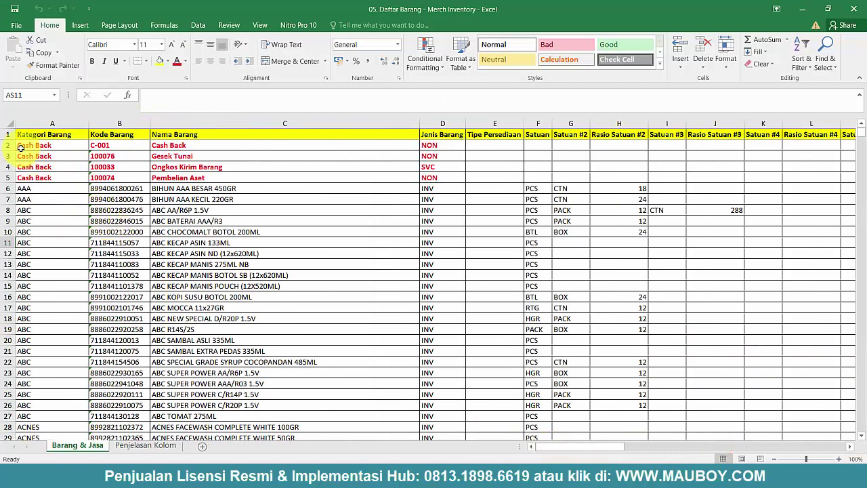
left_click_drag(10, 145, 7, 178)
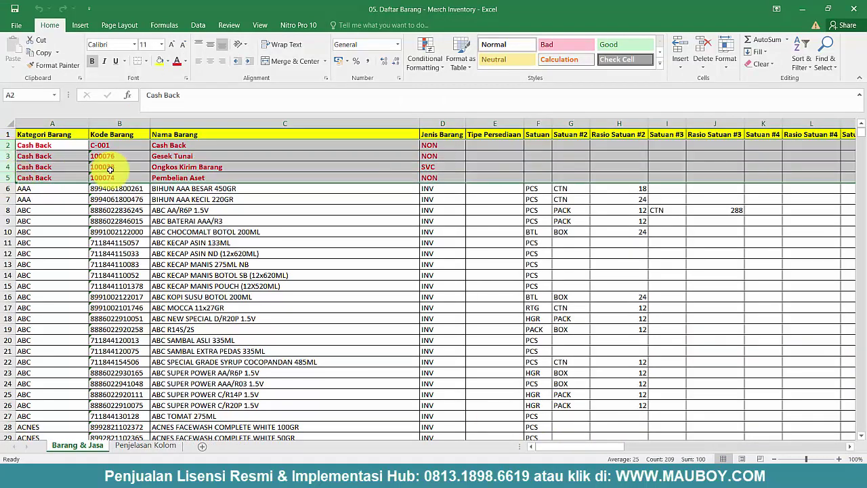
left_click(441, 145)
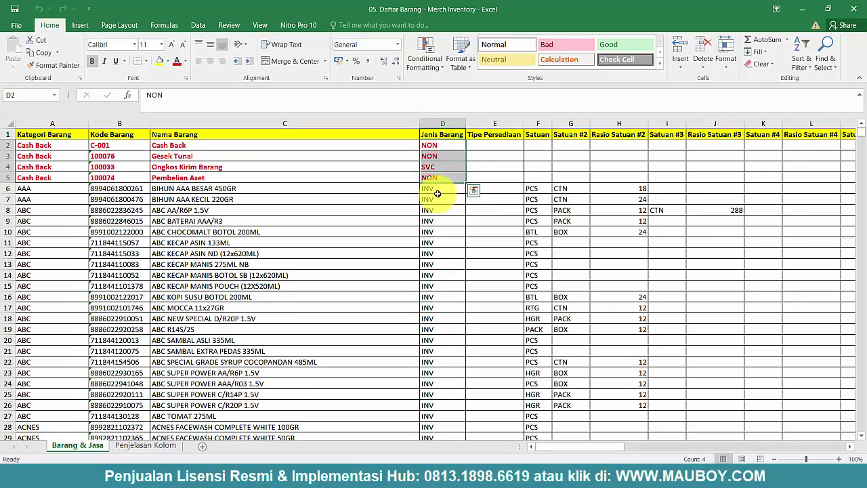
left_click_drag(438, 194, 438, 276)
Return to the Kategori Barang workbook and review the brand rows starting at AAA against the Cash Back row
key("ctrl+Tab")
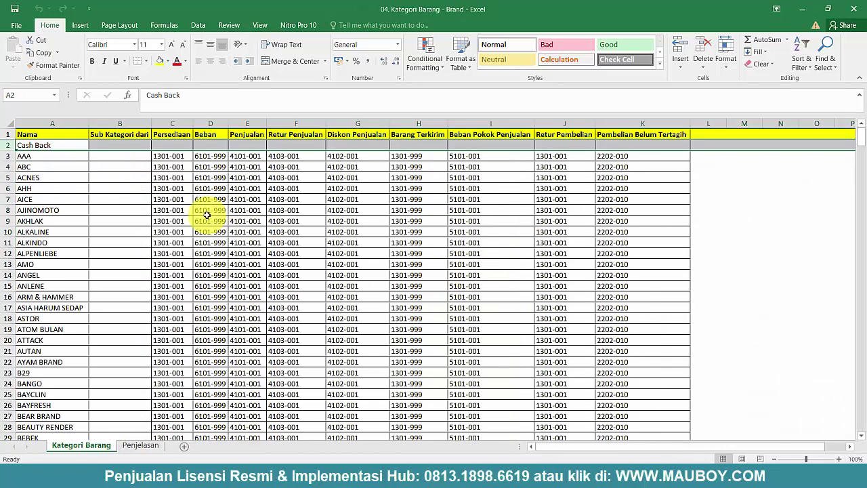
left_click_drag(7, 156, 4, 340)
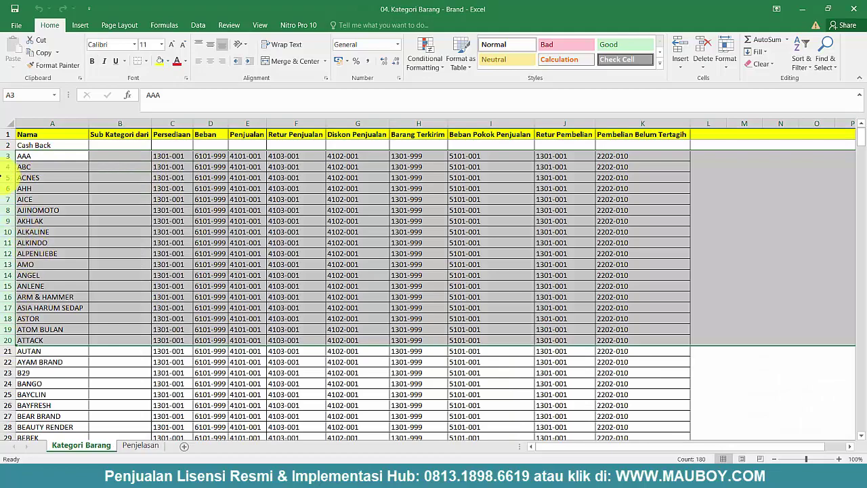
left_click_drag(6, 156, 19, 474)
scroll(144, 280, "up", 2)
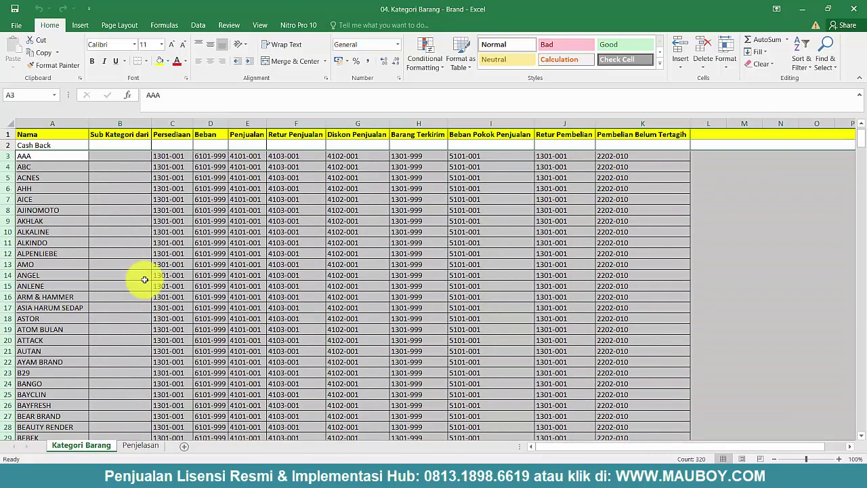
left_click(11, 145)
In the Daftar Barang workbook, examine the account columns from Persediaan to Retur Pembelian for the four Cash Back items and the rows below
key("alt+Tab")
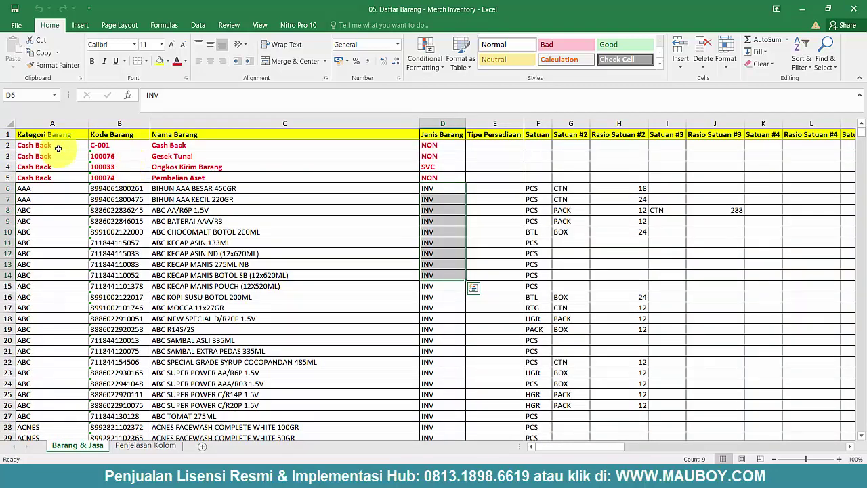
left_click_drag(10, 145, 9, 176)
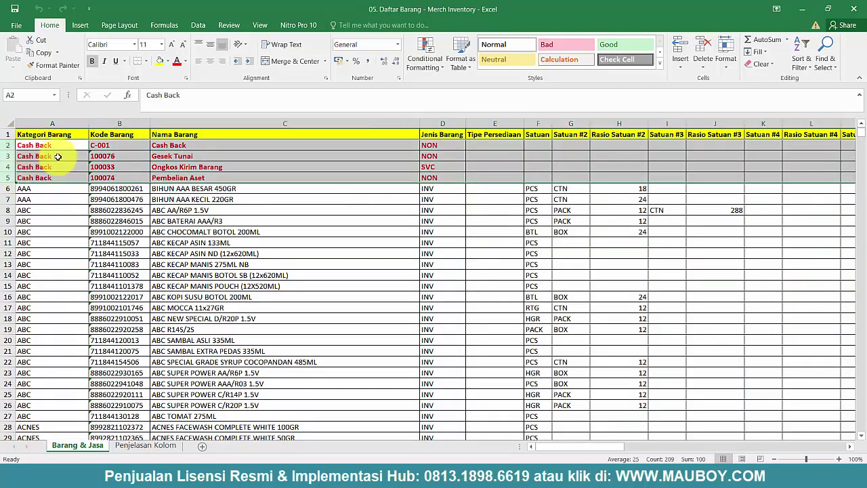
left_click_drag(573, 445, 725, 438)
left_click(315, 145)
left_click_drag(316, 132, 314, 178)
left_click_drag(524, 136, 529, 173)
left_click_drag(606, 133, 606, 176)
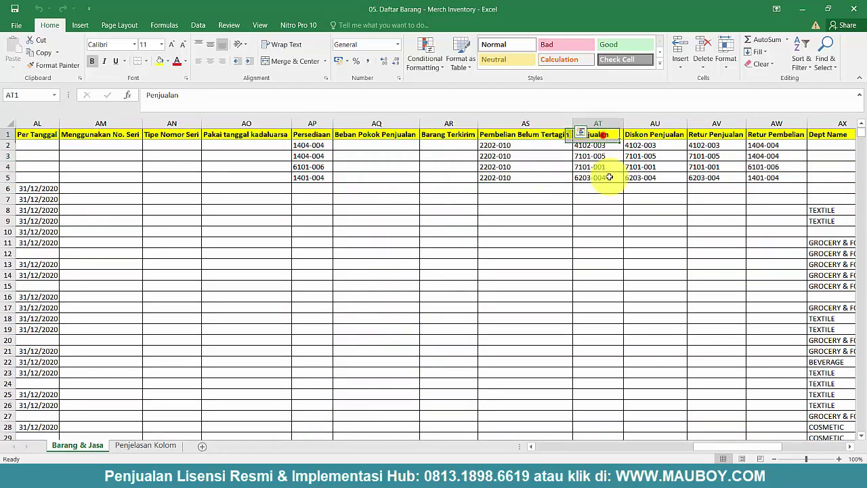
left_click_drag(649, 139, 655, 176)
left_click_drag(702, 138, 711, 175)
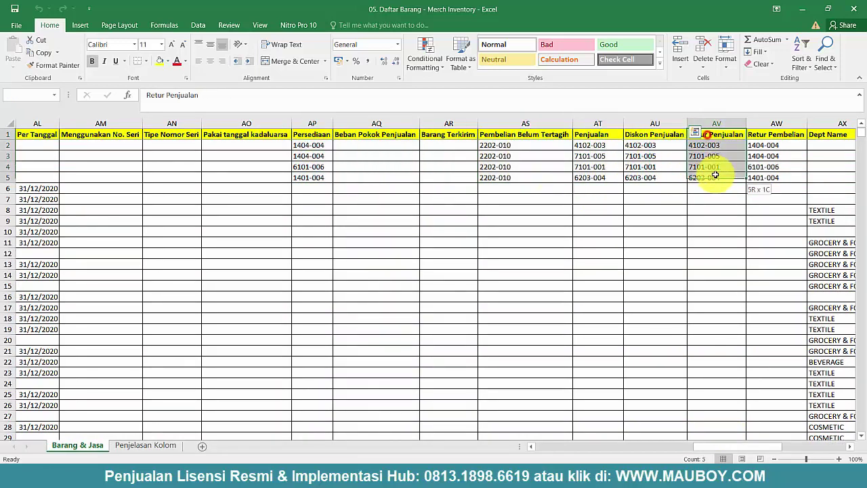
left_click_drag(775, 135, 775, 178)
left_click_drag(316, 209, 758, 416)
left_click(652, 342)
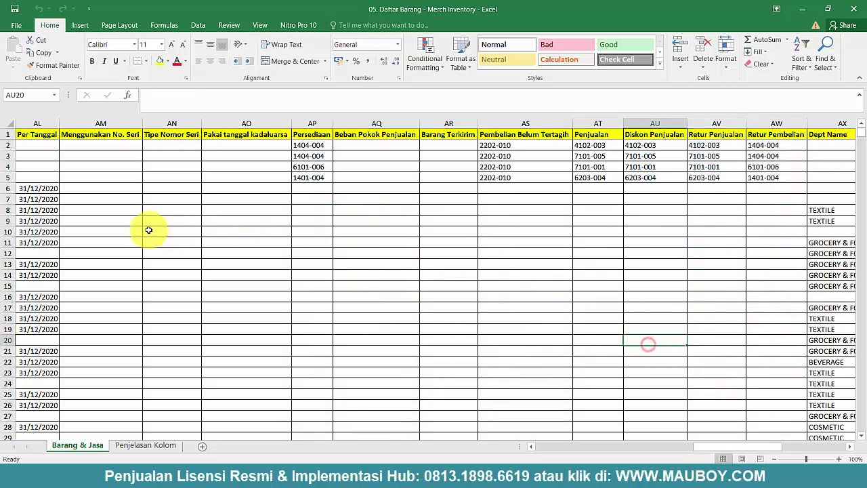
left_click(250, 244)
Check the brand categories' account codes from Persediaan to Pembelian Belum Tertagih in the Kategori Barang workbook, then the Cash Back row
key("alt+Tab")
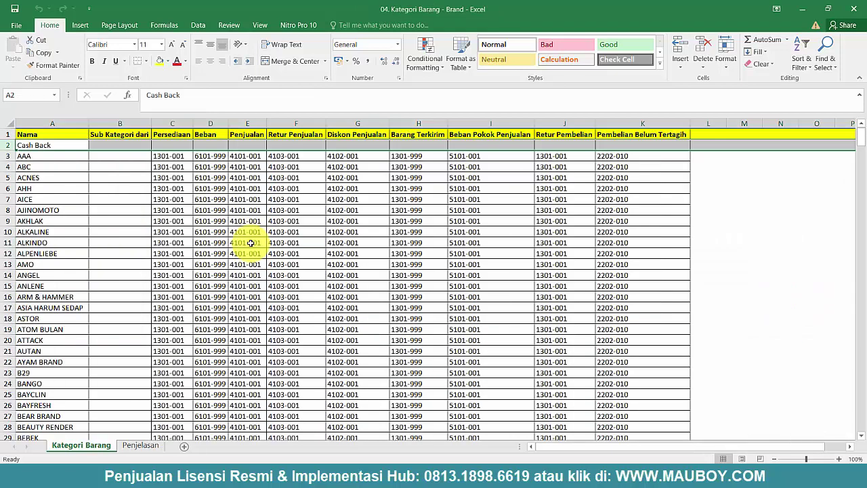
left_click(170, 157)
left_click_drag(170, 157, 624, 425)
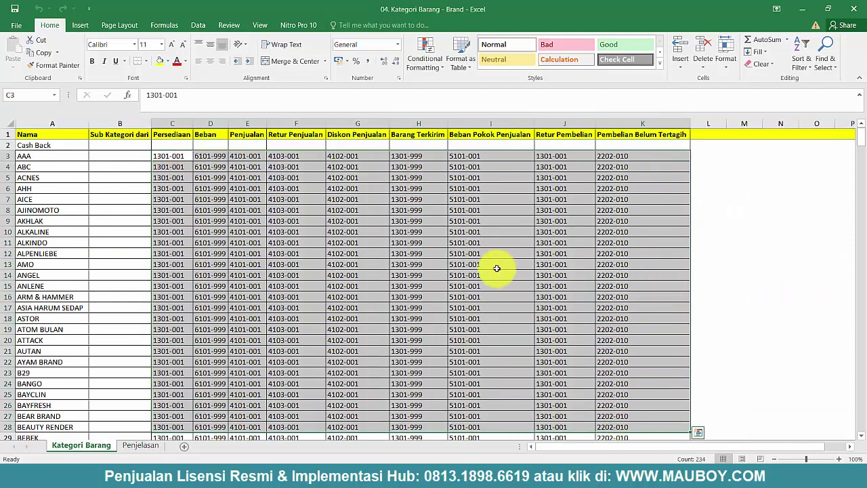
left_click(8, 145)
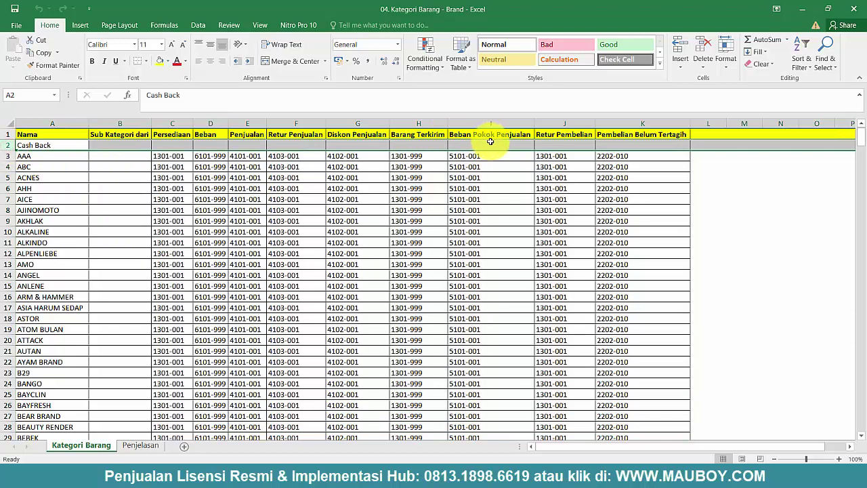
Switch back to the Daftar Barang workbook and review the account codes in rows 2 to 5, from Persediaan to Retur Pembelian
key("alt+Tab")
left_click_drag(310, 145, 782, 177)
left_click(709, 176)
left_click(531, 180)
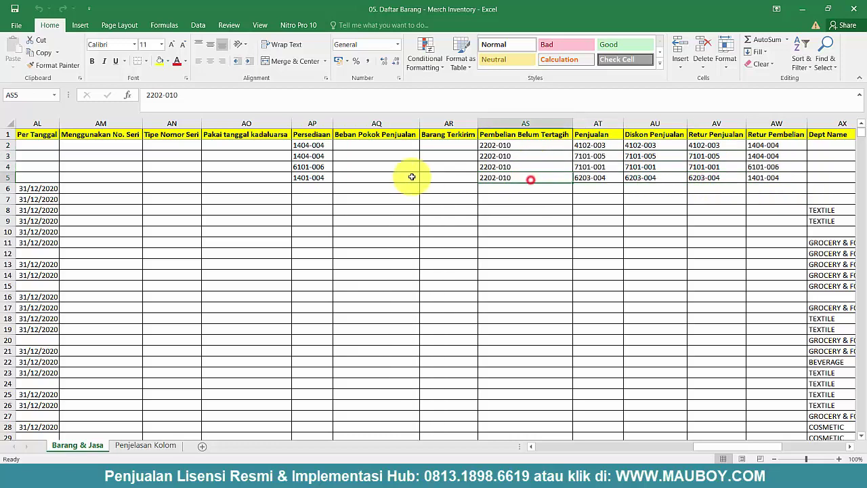
left_click(410, 176)
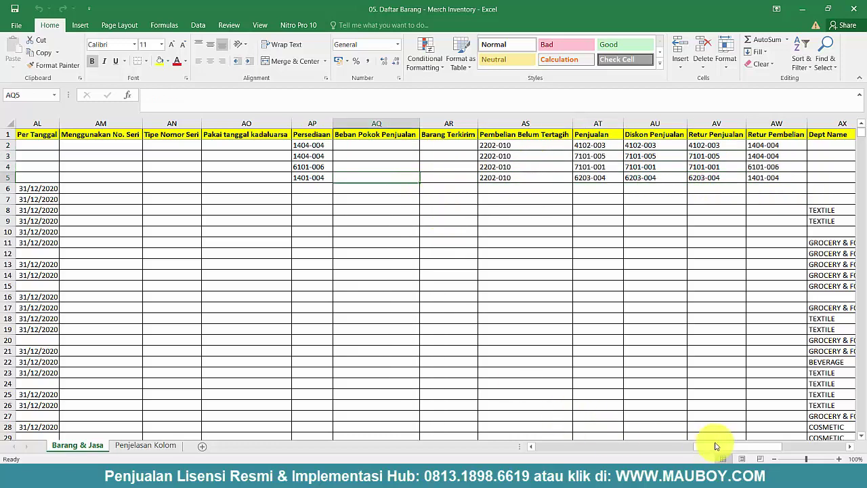
Inspect the Barang Terkirim, Beban Pokok Penjualan and Persediaan columns for the Cash Back items in the Barang & Jasa sheet
left_click_drag(731, 438, 720, 444)
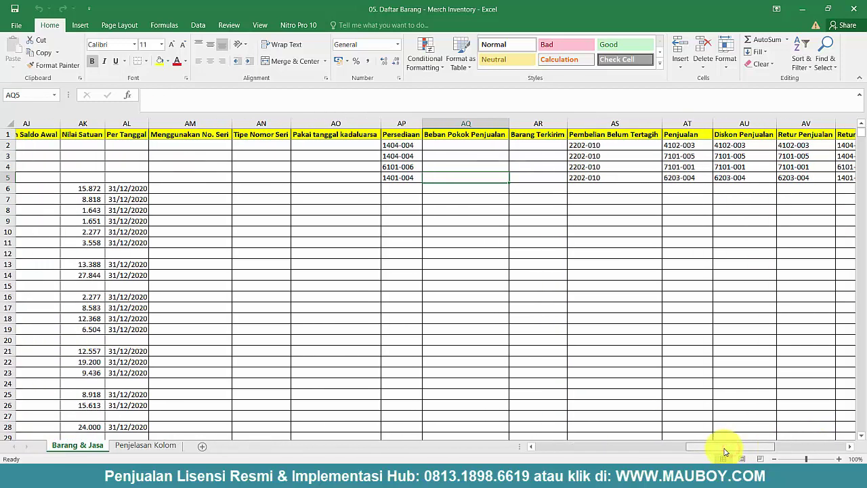
left_click(560, 130)
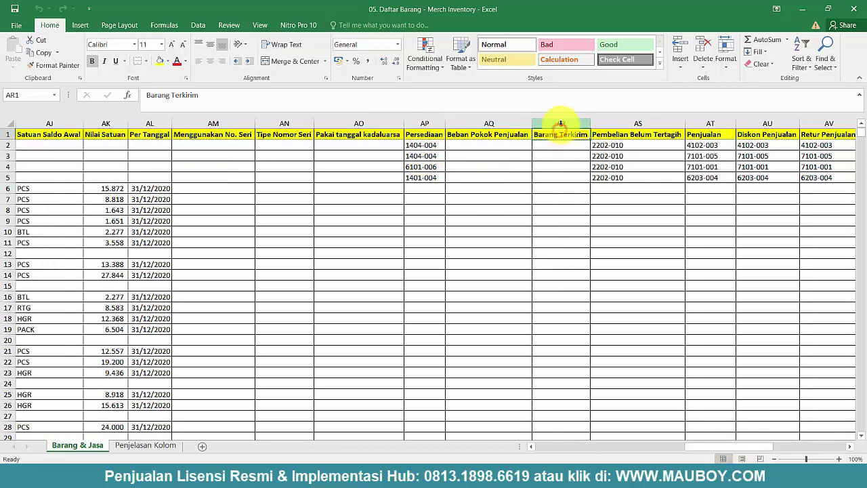
left_click(561, 123)
left_click(482, 119)
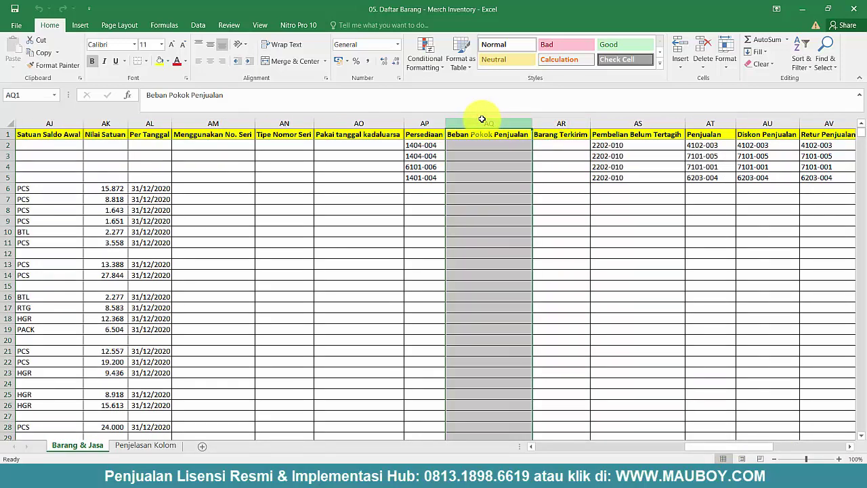
left_click(476, 165)
left_click(471, 134)
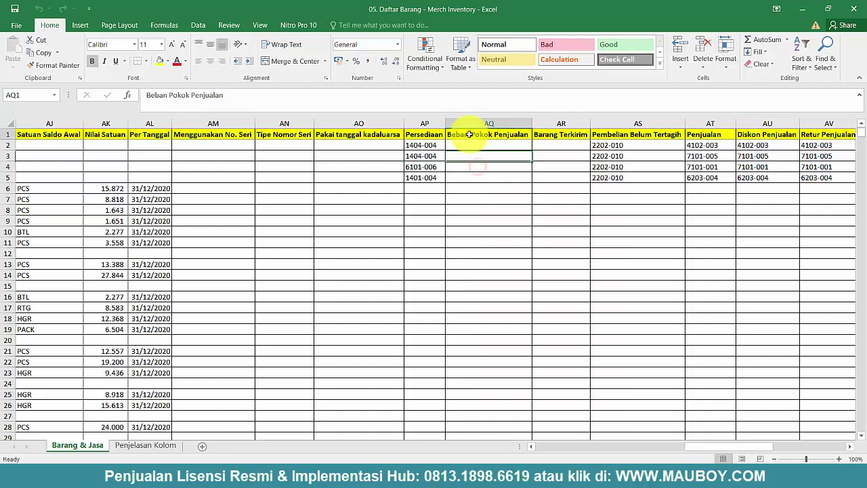
left_click(421, 136)
left_click_drag(420, 145, 421, 177)
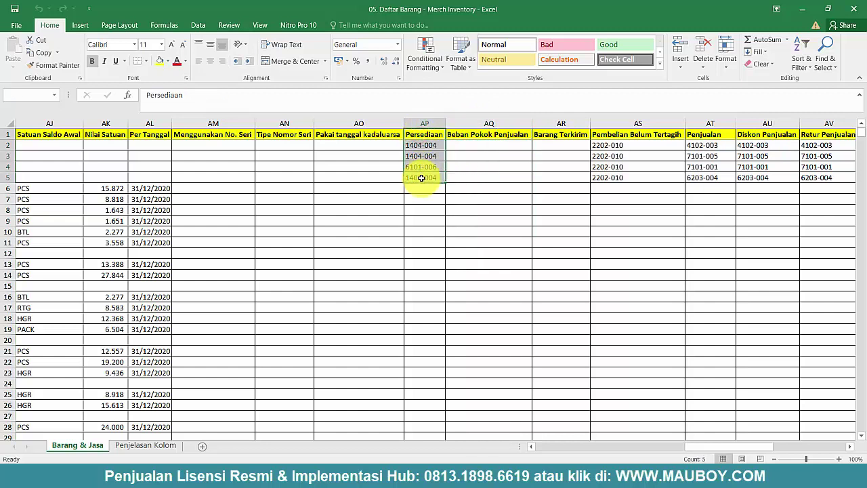
left_click(426, 136)
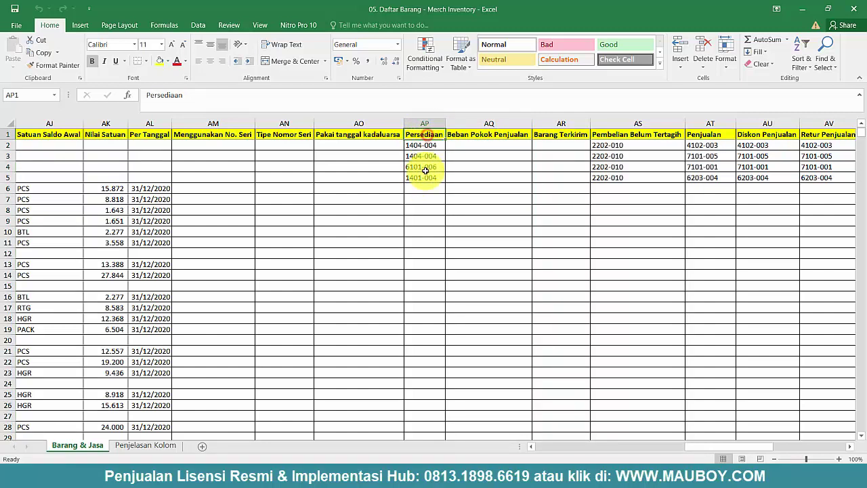
Review the Cash Back rows and the regular item codes and names in the Barang & Jasa sheet, and close the workbook
left_click(484, 165)
left_click_drag(693, 446, 538, 446)
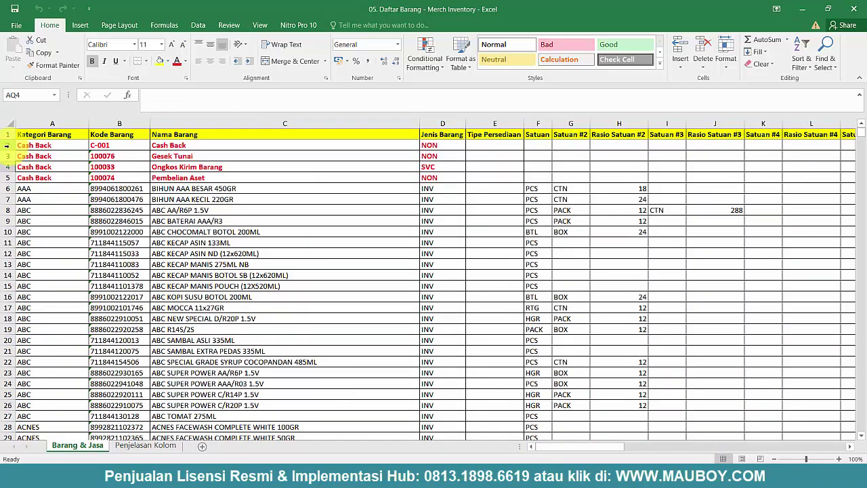
left_click_drag(6, 145, 6, 178)
left_click(108, 242)
left_click(239, 245)
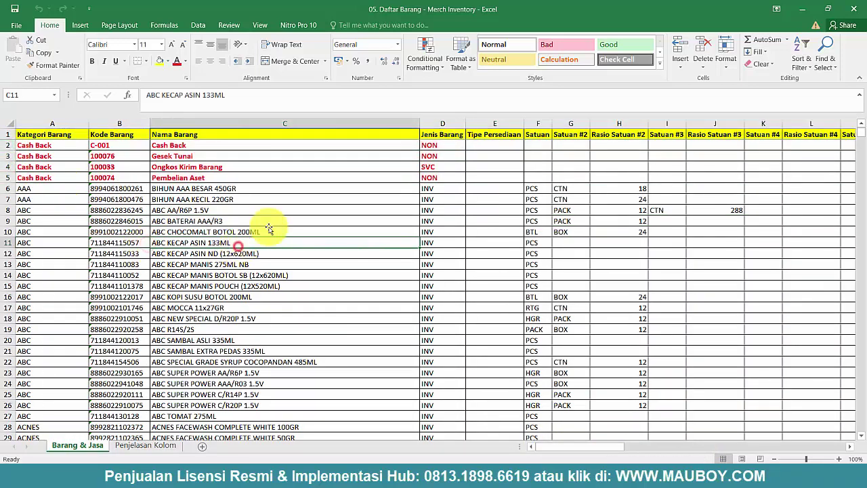
left_click(856, 12)
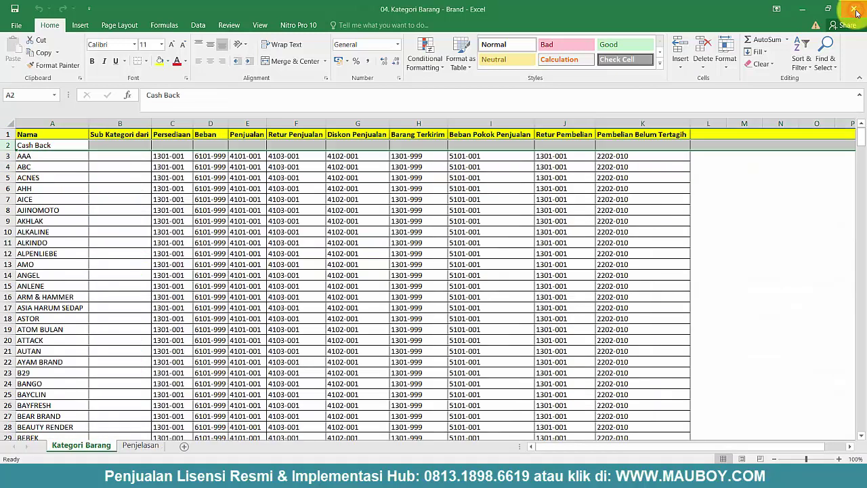
Examine each column of the Kategori Barang sheet from Sub Kategori dari to Pembelian Belum Tertagih
left_click(171, 242)
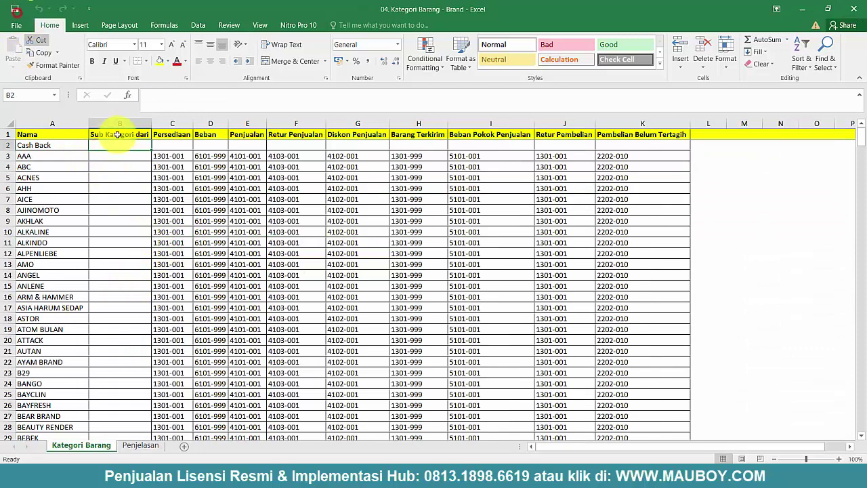
left_click(131, 147)
left_click(173, 124)
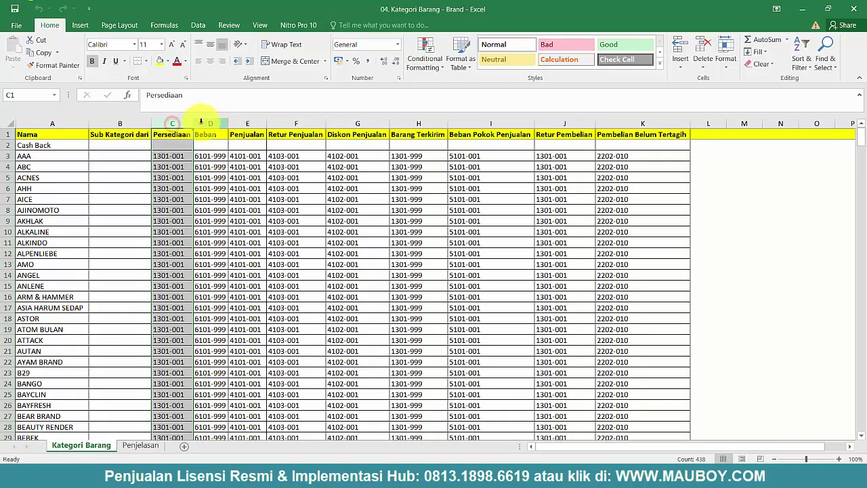
left_click(206, 124)
left_click(238, 123)
left_click(306, 123)
left_click(352, 123)
left_click(434, 123)
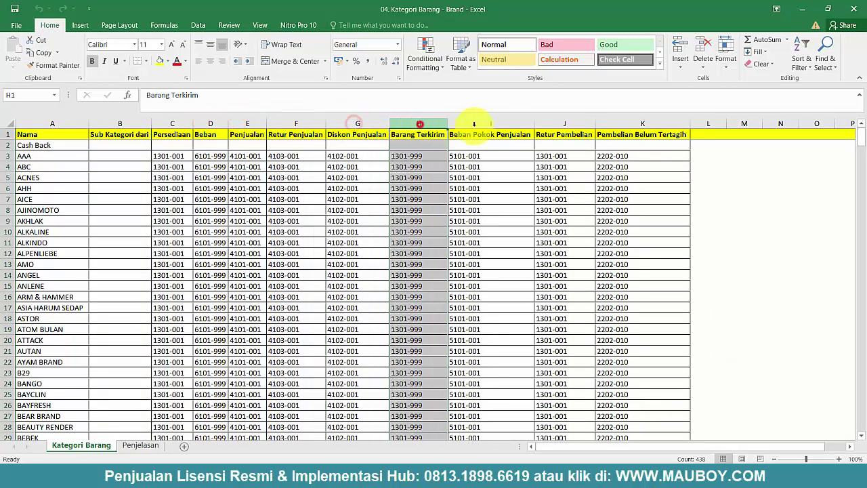
left_click(525, 124)
left_click(581, 124)
left_click(617, 124)
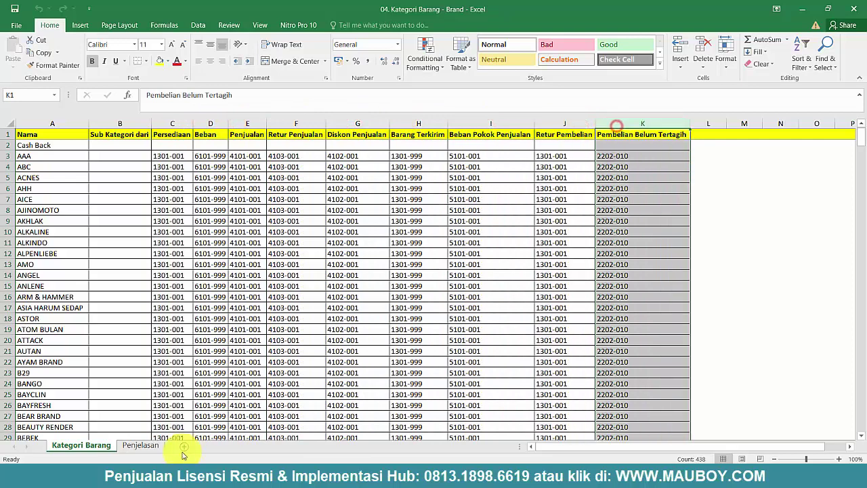
Read the column rules for Nama through Retur Pembelian in the Penjelasan sheet
left_click(140, 445)
left_click(145, 217)
left_click(184, 181)
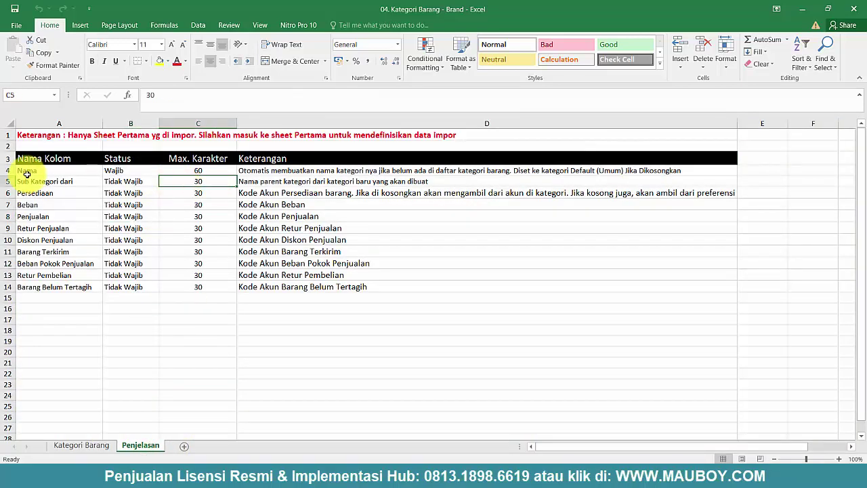
left_click_drag(35, 170, 356, 273)
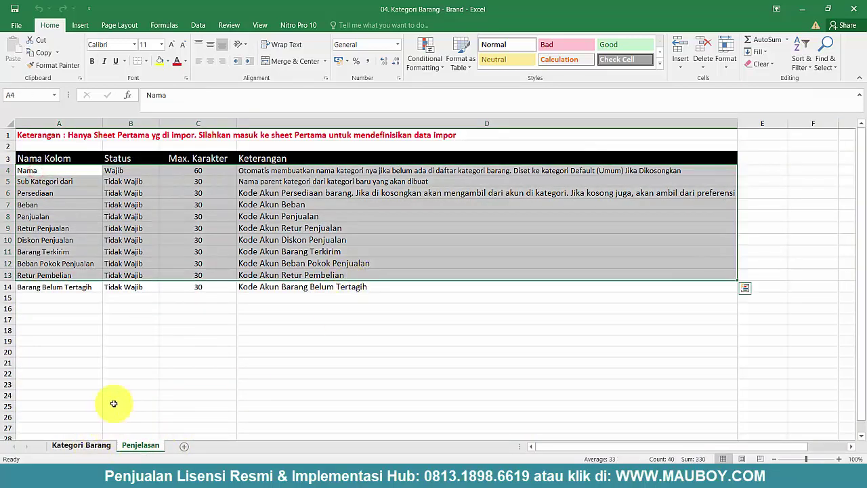
left_click(113, 403)
Return to the Kategori Barang sheet for a final check and close the workbook
left_click(82, 445)
left_click(36, 133)
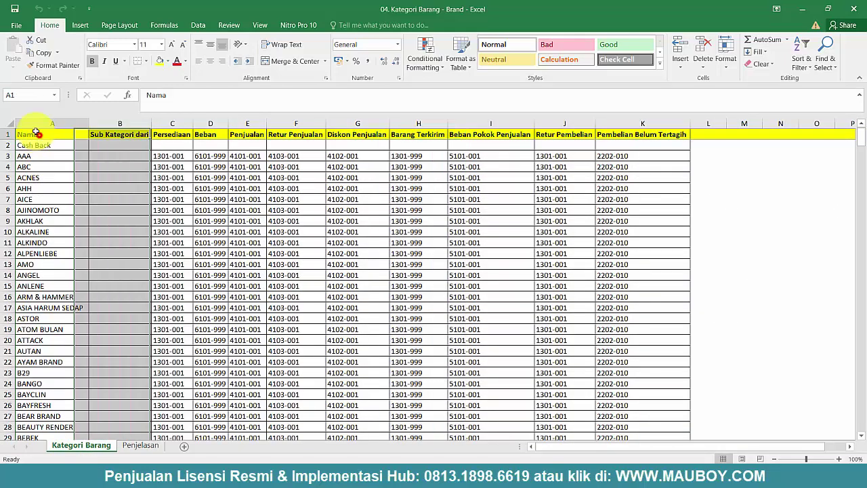
left_click(664, 275)
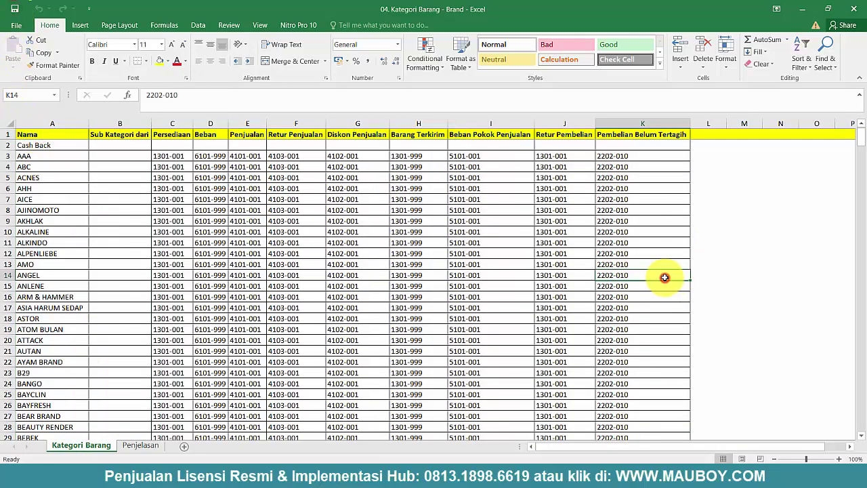
left_click(855, 12)
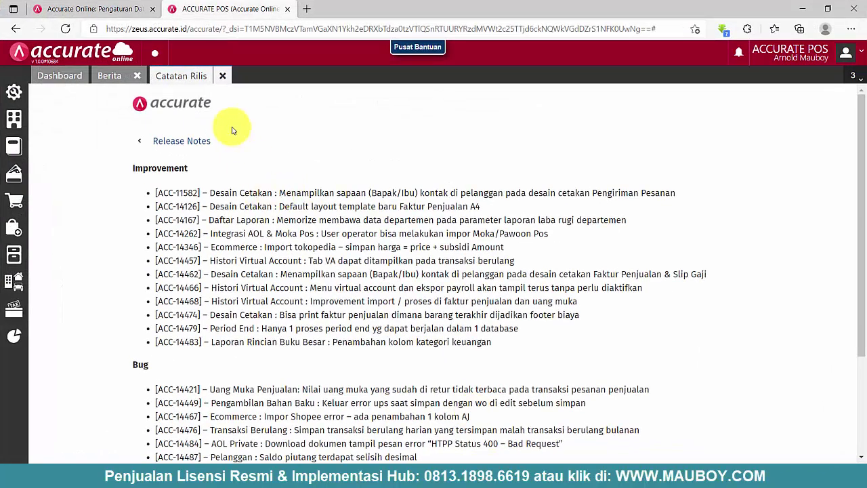
Close the Catatan Rilis and Berita pages in Accurate Online and open the Kategori Barang list from Persediaan
left_click(227, 76)
left_click(138, 76)
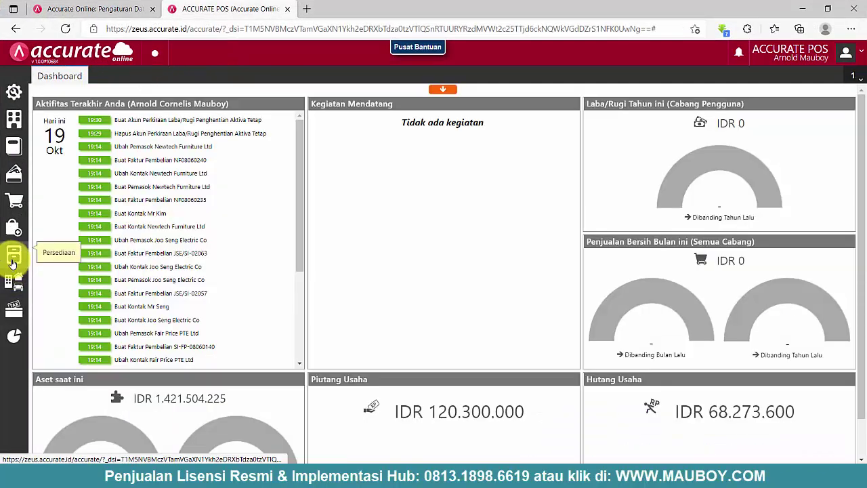
left_click(13, 255)
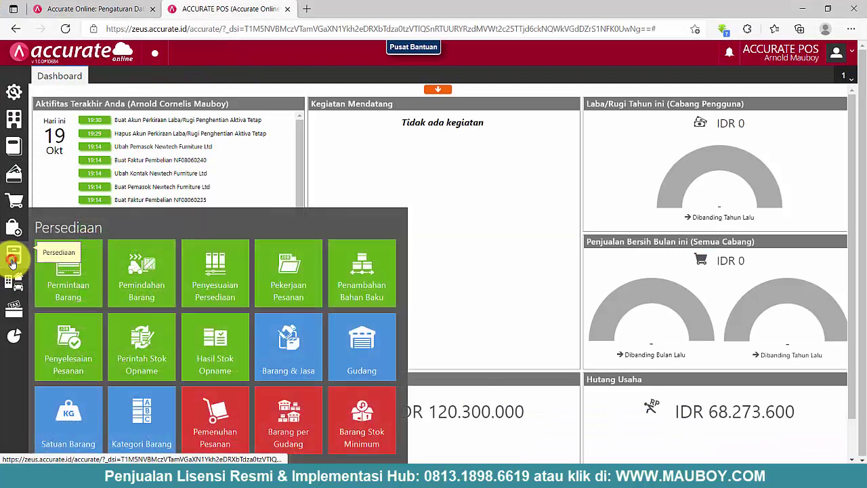
left_click(153, 423)
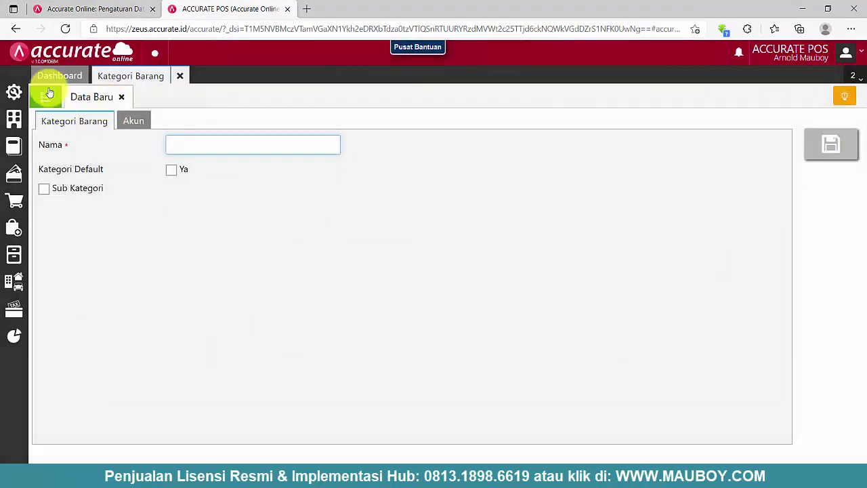
left_click(46, 95)
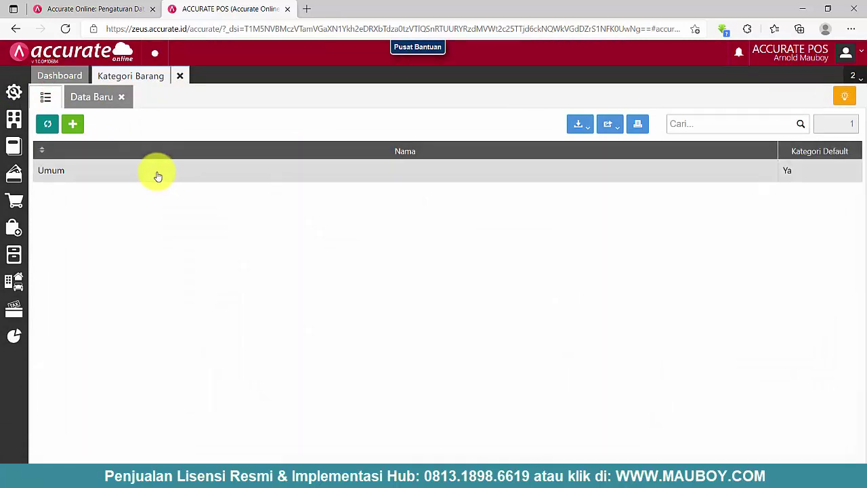
Open the default accounts of the Umum category and set Beban to [6101-999] Biaya Penjualan Lainnya
left_click(116, 174)
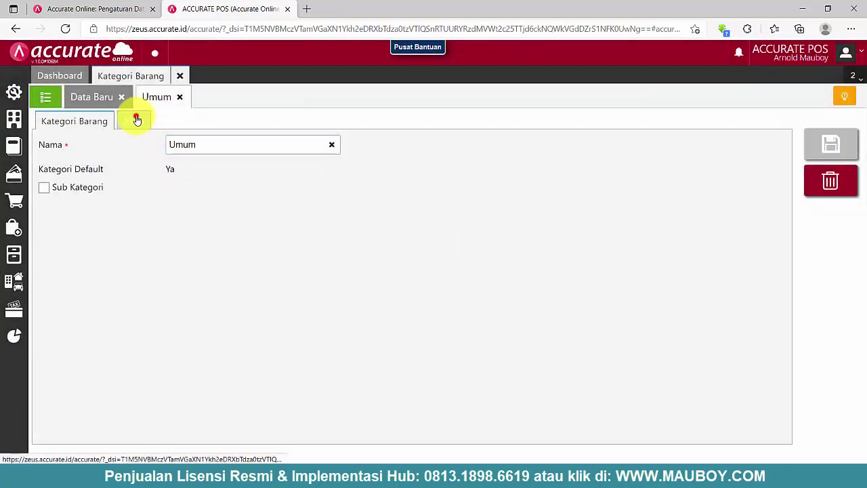
left_click(134, 119)
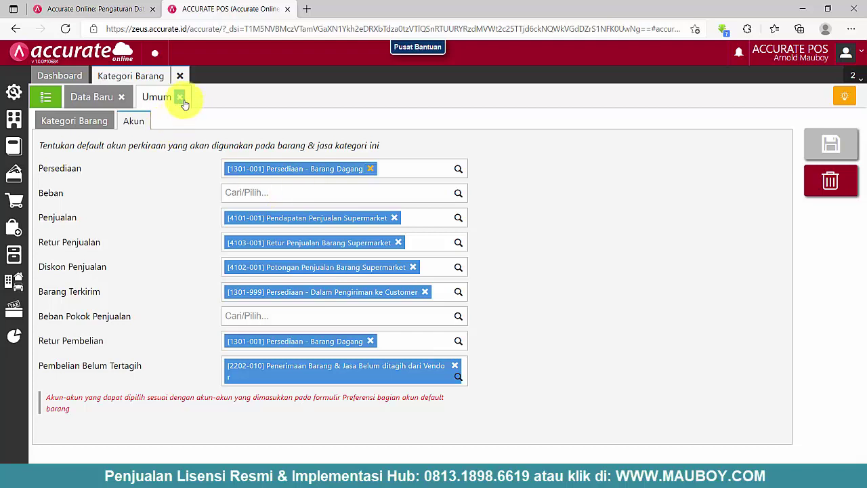
left_click(459, 196)
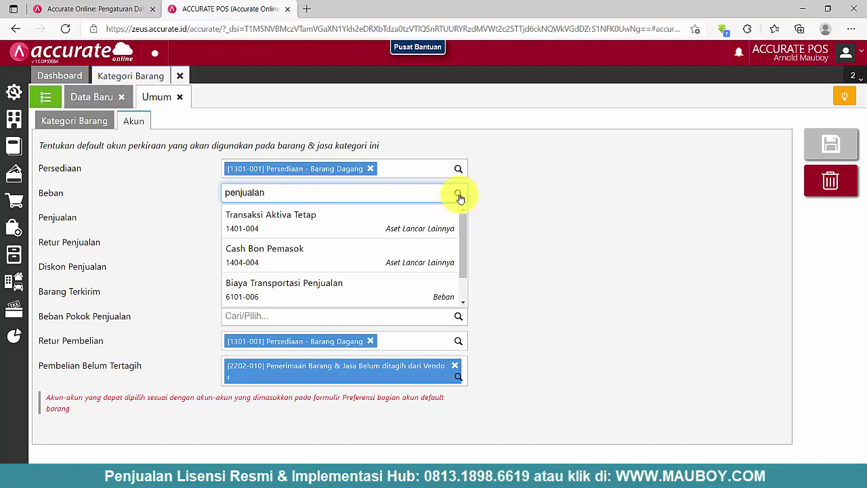
type("penjualan")
left_click(339, 248)
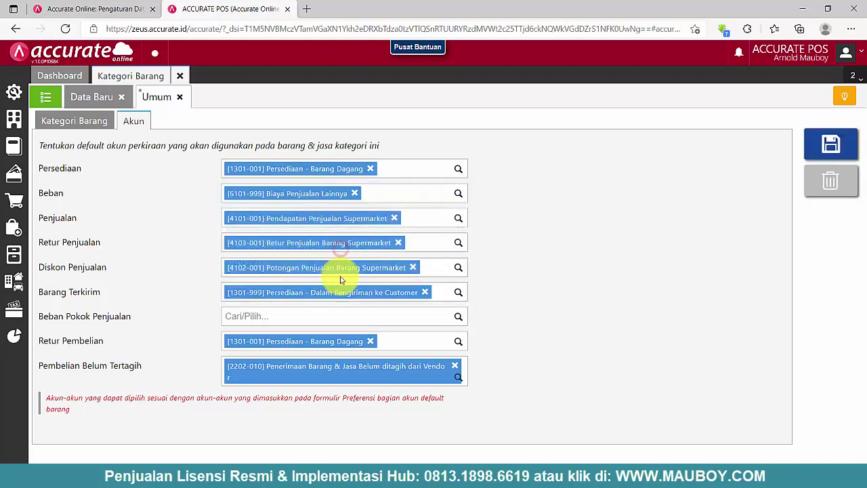
Set Umum's Beban Pokok Penjualan account to [5101-001] Harga Pokok Penjualan Supermarket, save the category and close the blank new entry
left_click(332, 315)
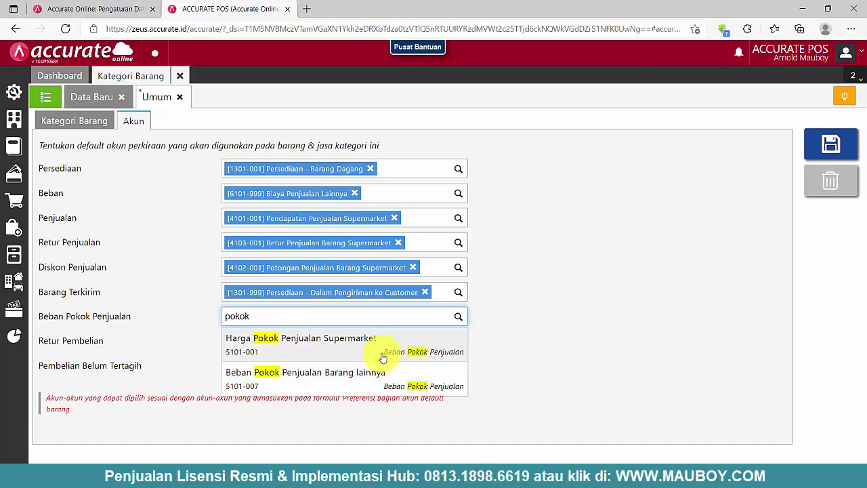
left_click(383, 358)
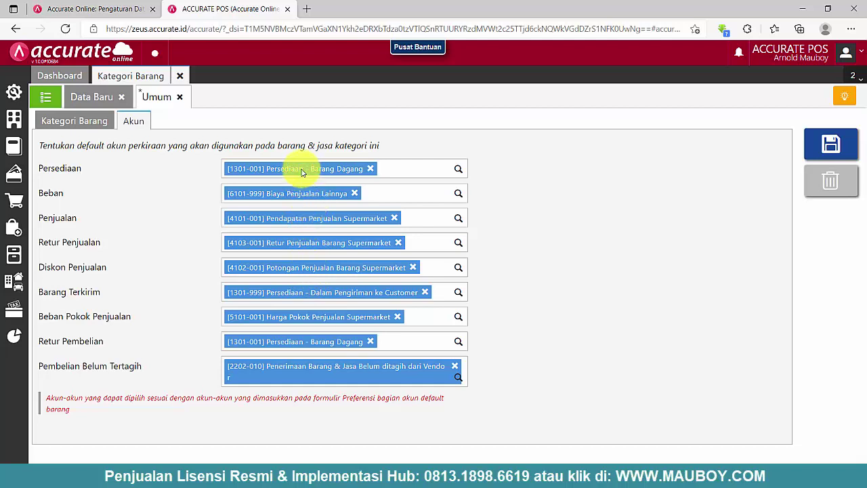
left_click(72, 121)
left_click(833, 146)
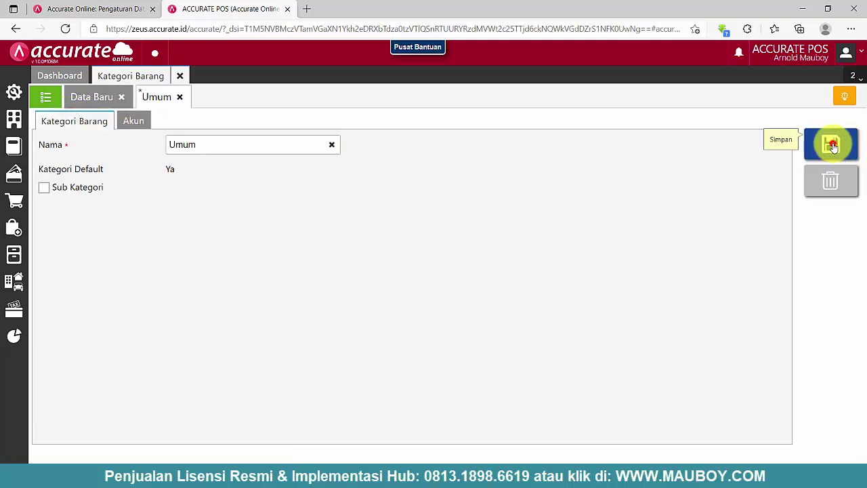
left_click(126, 99)
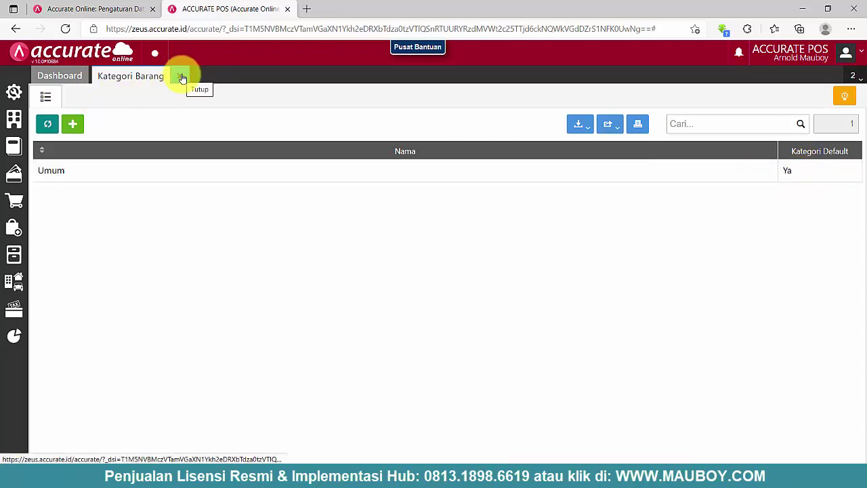
Start the Kategori Barang import, download its sample file item-category-import-id.xlsx and open it in Excel
left_click(577, 126)
left_click(569, 145)
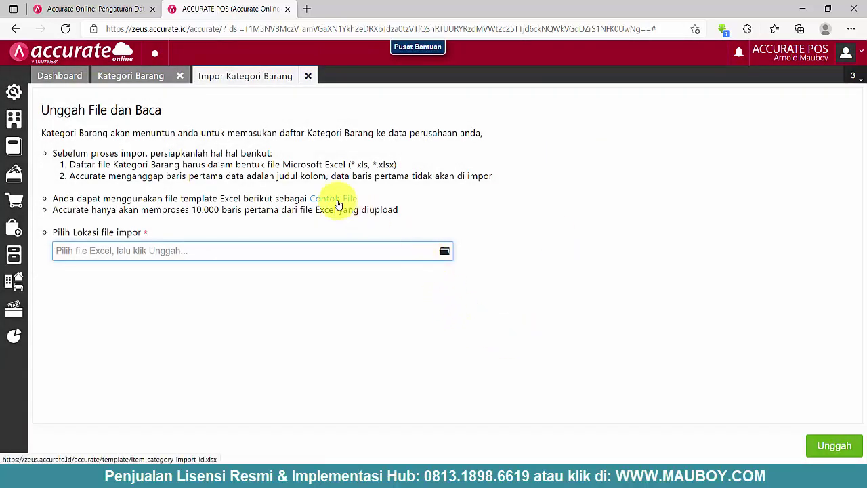
left_click(337, 203)
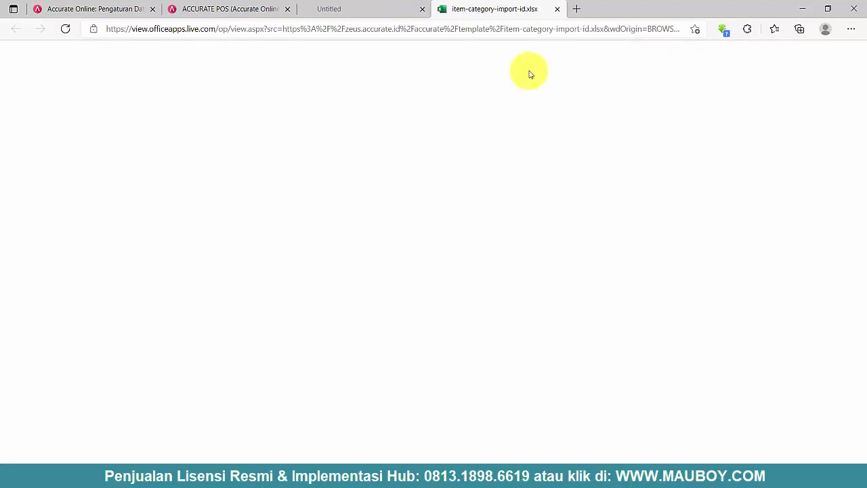
left_click(471, 53)
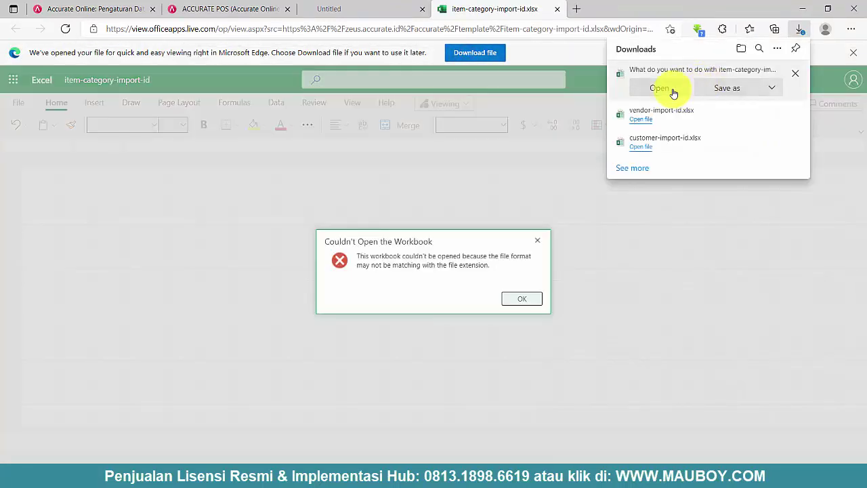
left_click(674, 93)
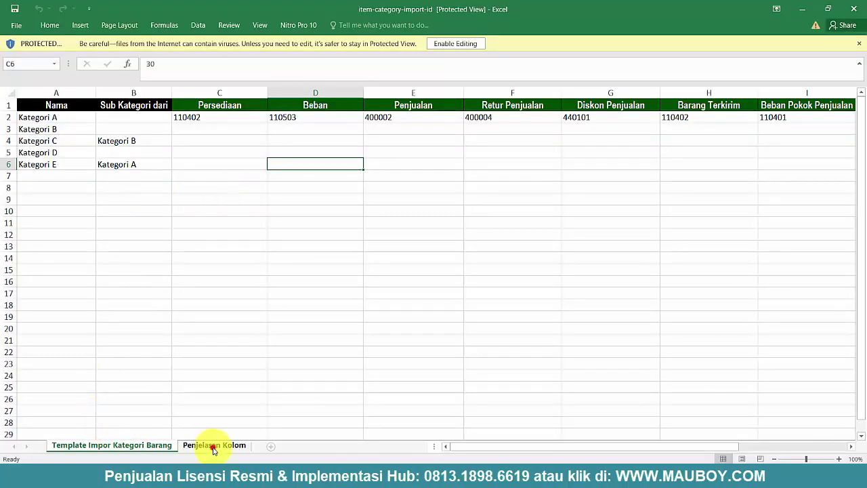
Review the import template's columns and Penjelasan Kolom sheet, then close the file and its leftover browser pages
left_click(214, 445)
left_click(132, 446)
left_click_drag(71, 108, 795, 228)
left_click(721, 327)
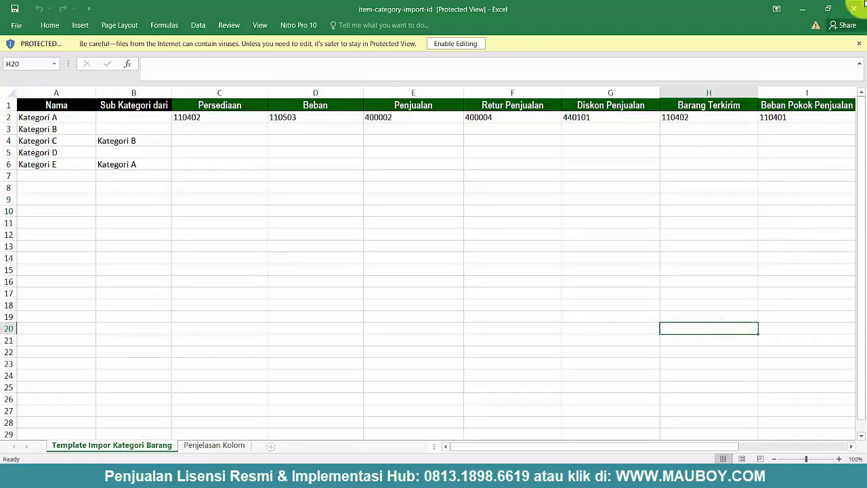
left_click(858, 8)
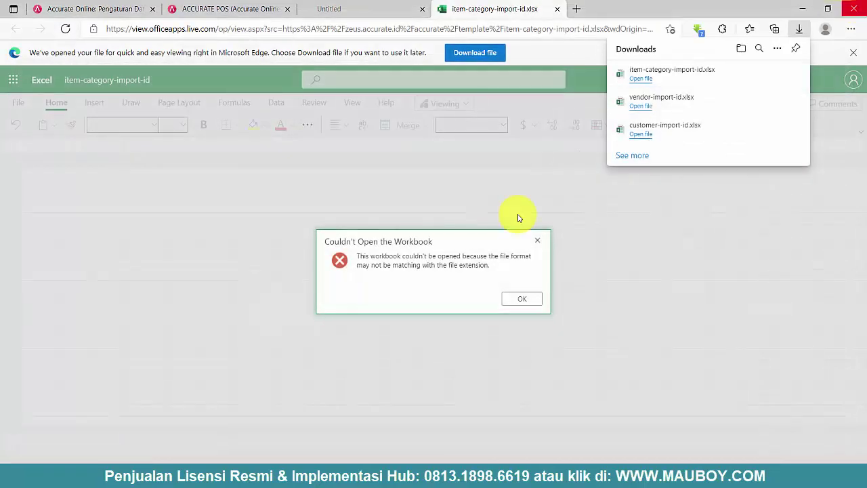
left_click(557, 9)
left_click(420, 9)
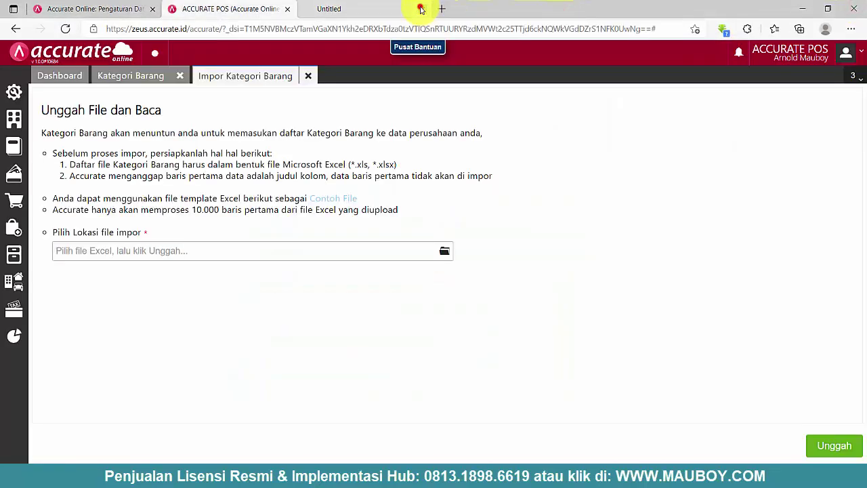
Choose the file "04. Kategori Barang - Brand" for the category import and upload it for column mapping
left_click(445, 252)
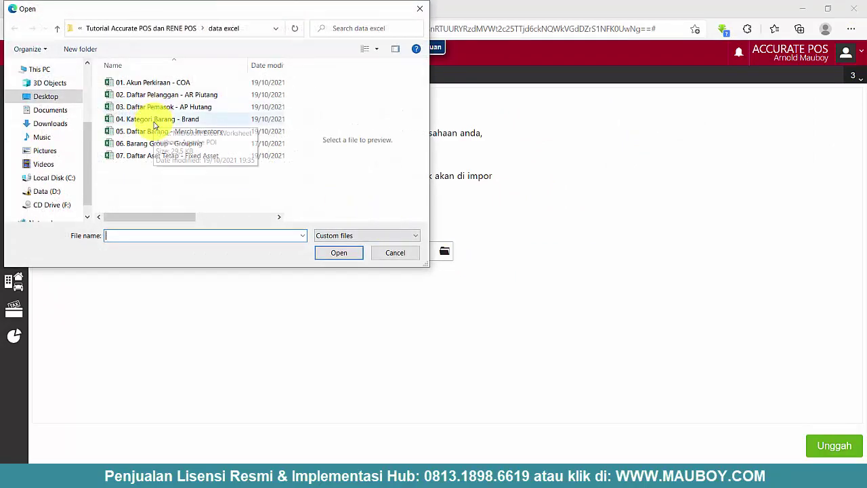
left_click(155, 122)
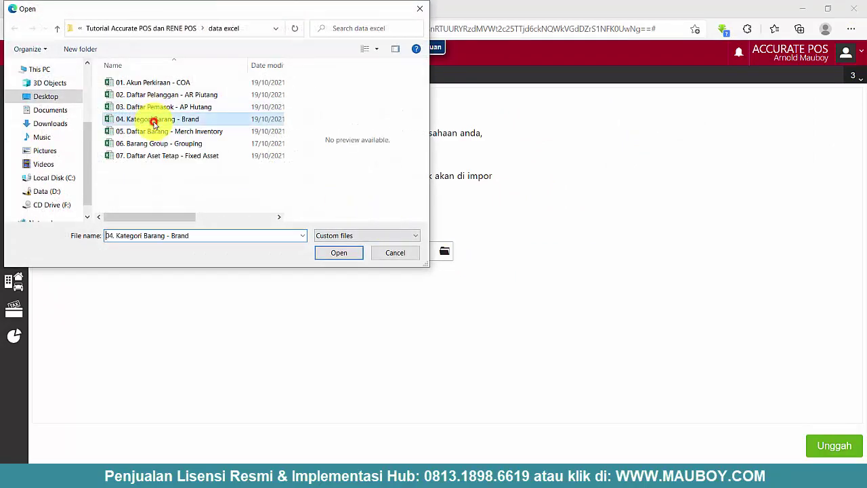
left_click(339, 254)
left_click(832, 447)
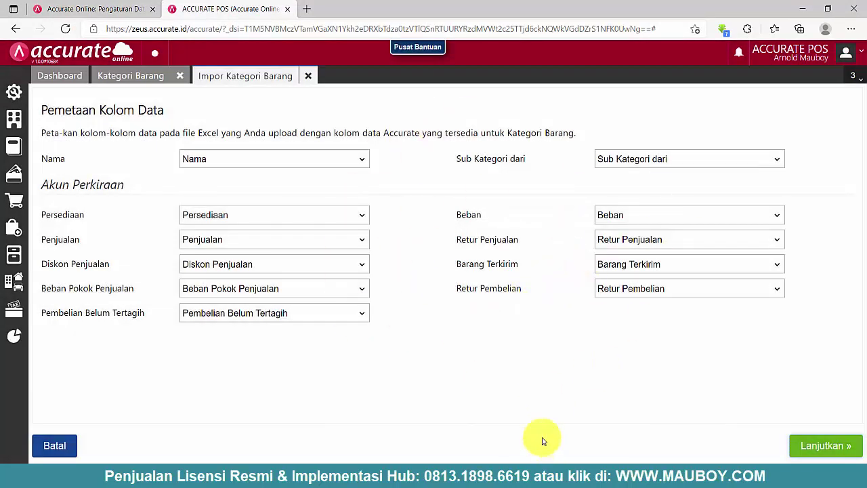
left_click(433, 477)
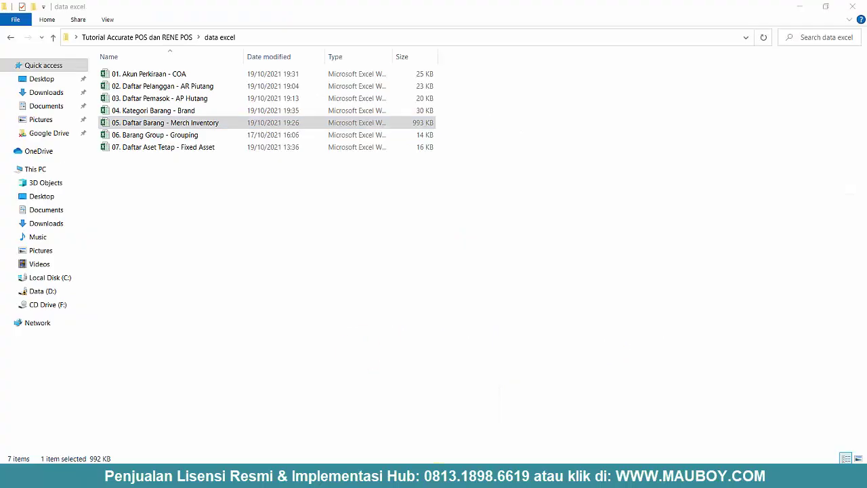
left_click(208, 124)
double_click(208, 124)
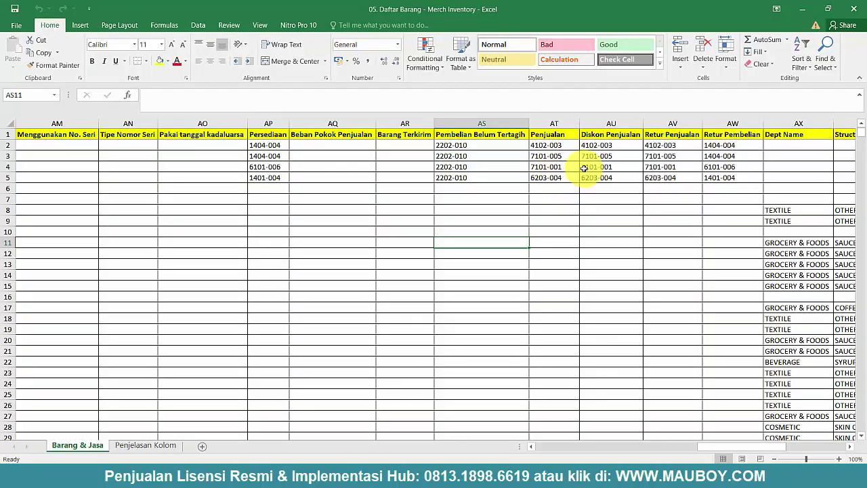
left_click(855, 6)
Open the "04. Kategori Barang - Brand" workbook, check its header row against the mapped columns, then close it and return to the browser
left_click(135, 113)
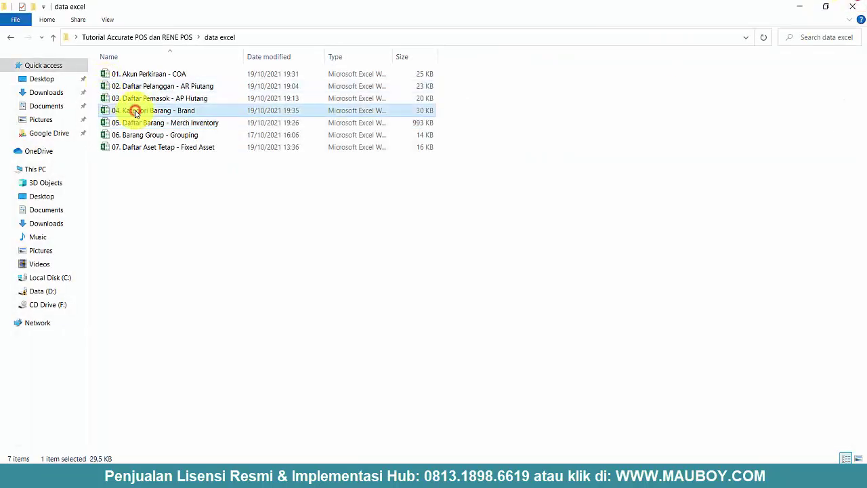
double_click(306, 112)
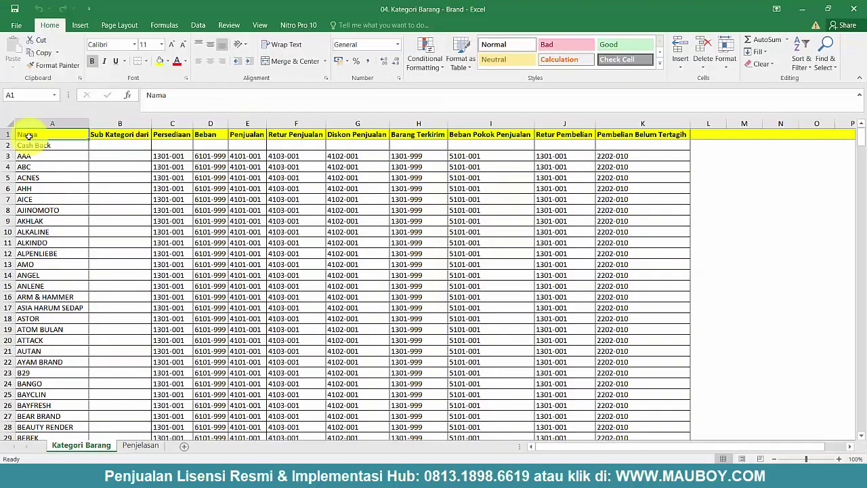
left_click(4, 135)
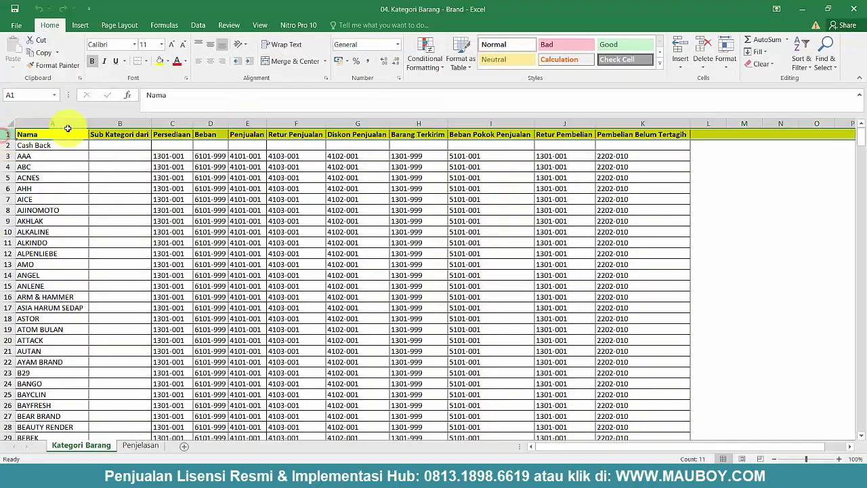
left_click(853, 8)
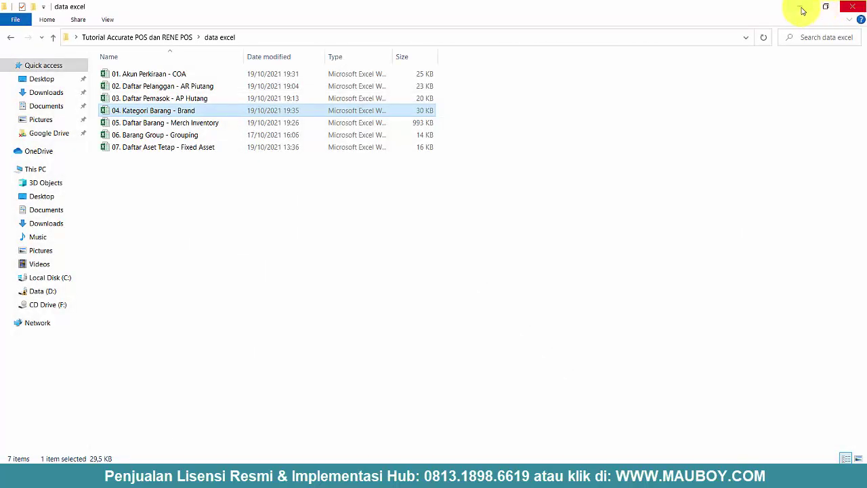
left_click(802, 10)
Accept the column mapping and try to import the categories with the update-existing-data option unticked, then dismiss the error dialog
left_click(836, 452)
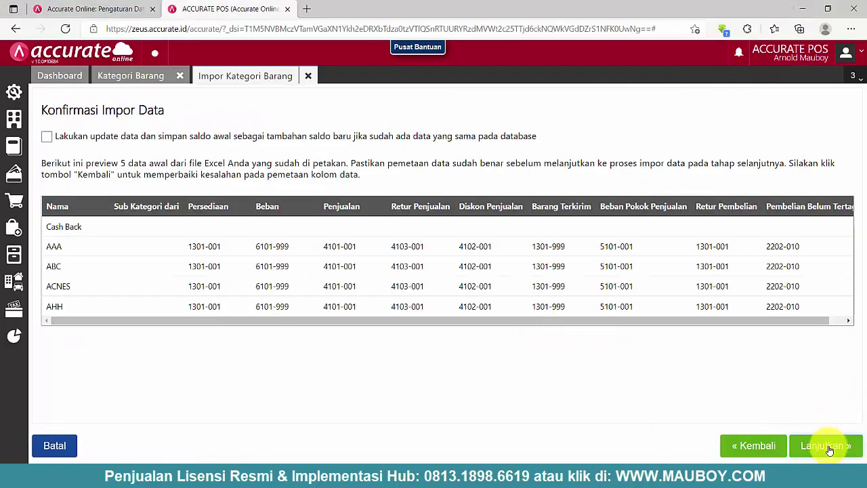
left_click(61, 138)
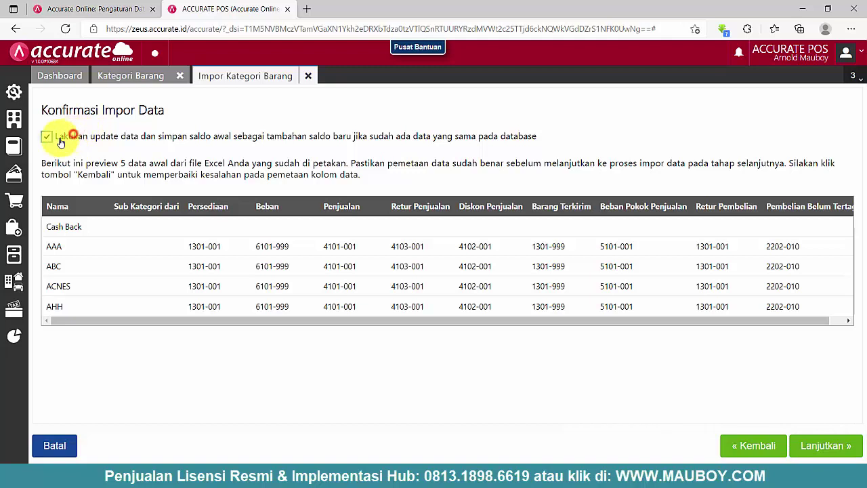
left_click(61, 138)
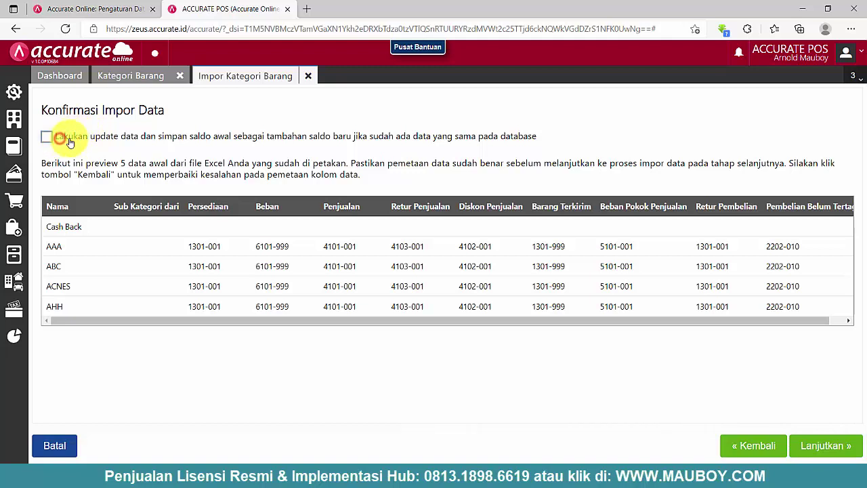
left_click(830, 445)
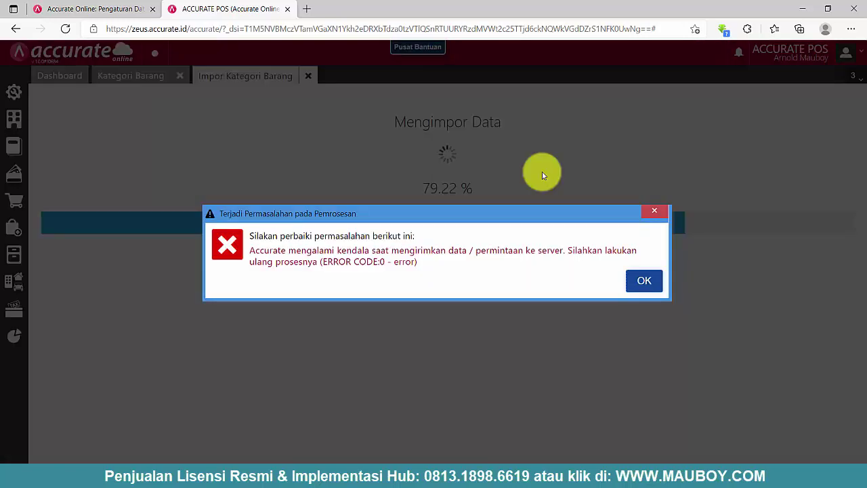
left_click(644, 280)
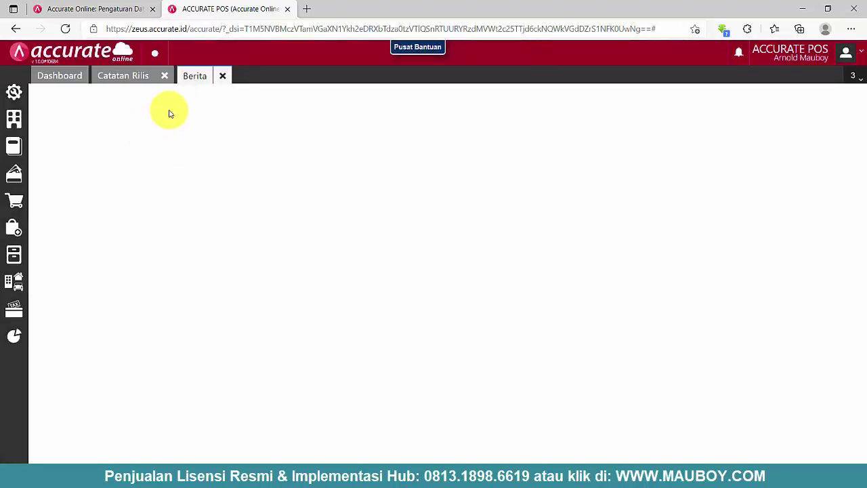
Reopen Kategori Barang from Persediaan and examine the category list for the imported brands
left_click(15, 257)
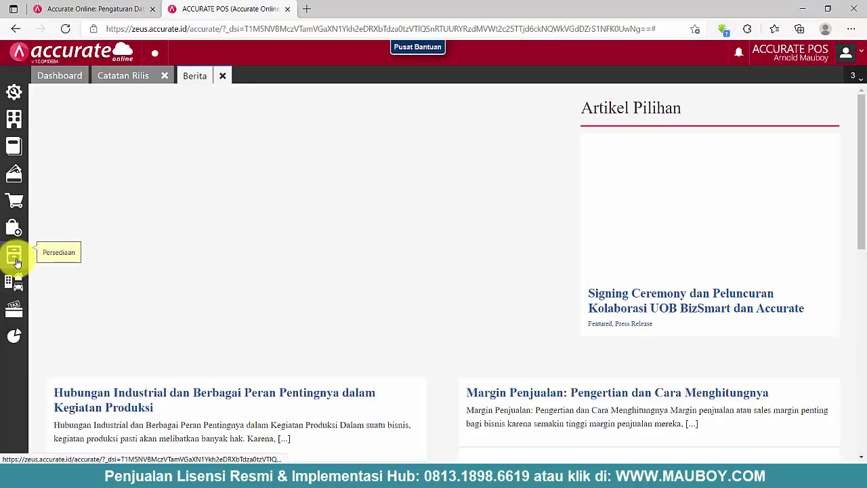
left_click(138, 424)
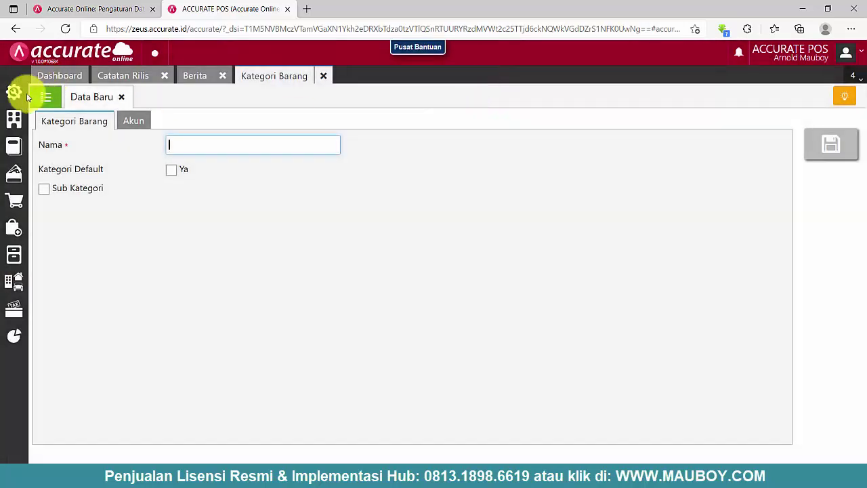
left_click(45, 97)
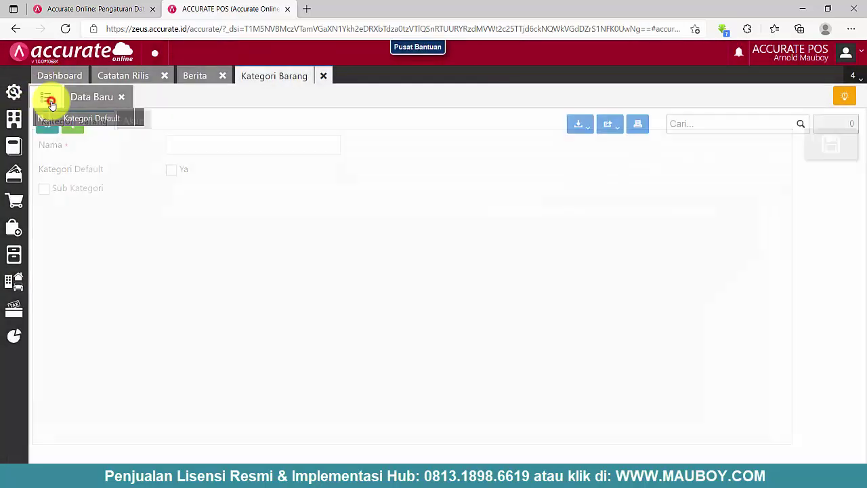
scroll(447, 257, "down", 3)
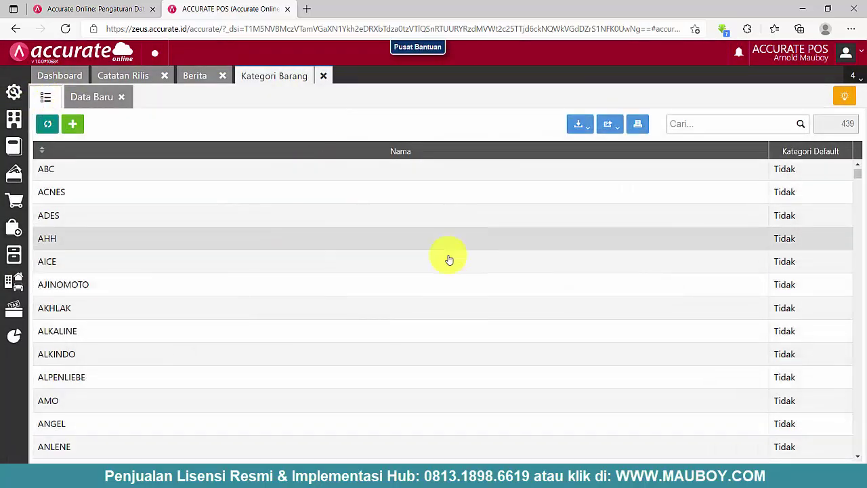
scroll(447, 258, "up", 3)
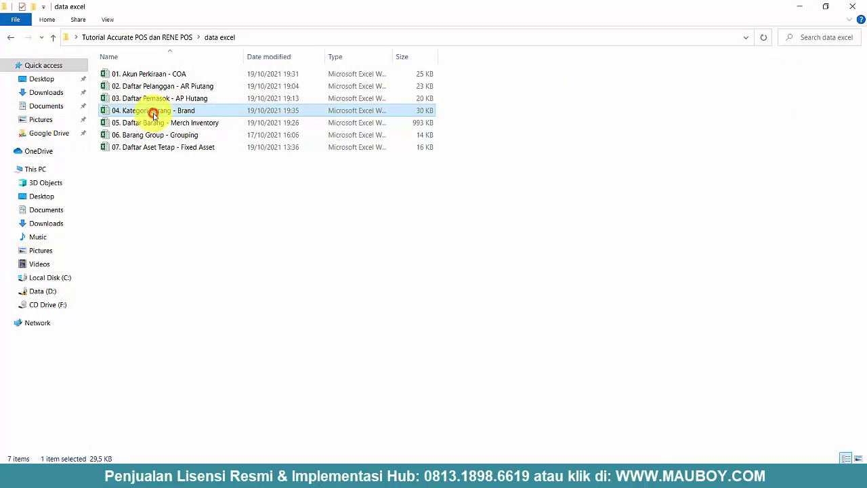
Reopen the "04. Kategori Barang - Brand" workbook, check how far its rows run, then close it and return to Accurate's category list
double_click(154, 113)
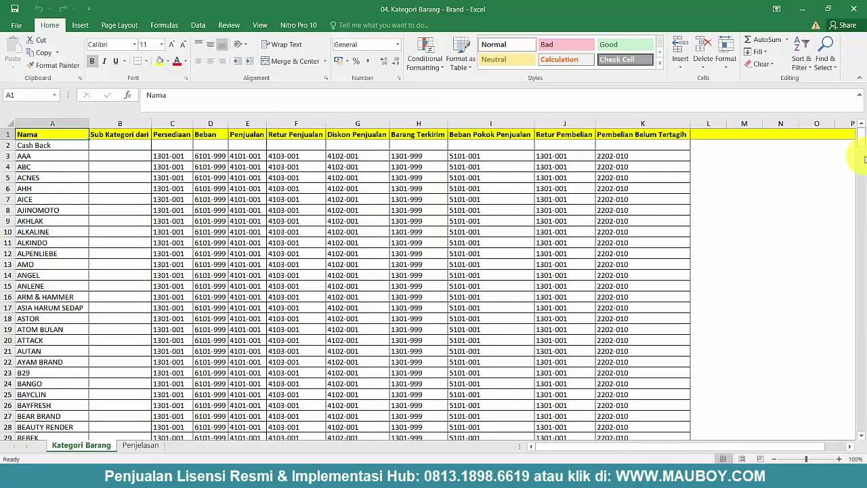
left_click_drag(861, 141, 860, 422)
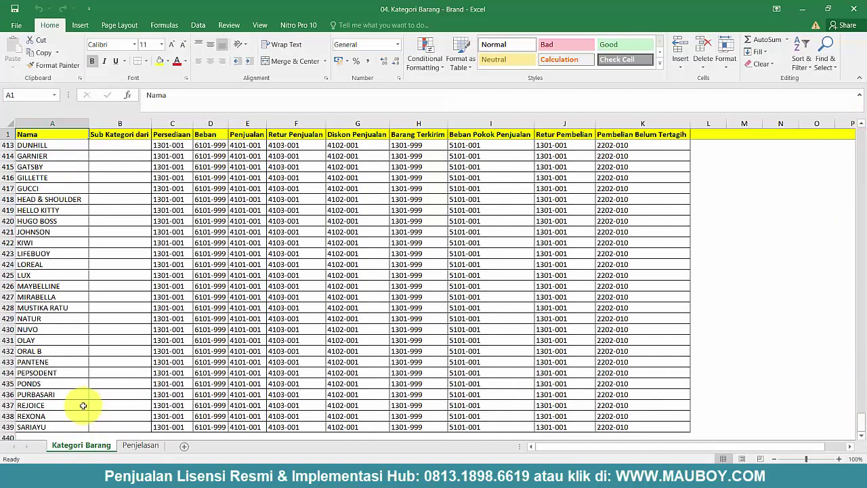
left_click_drag(3, 425, 9, 145)
left_click(183, 275)
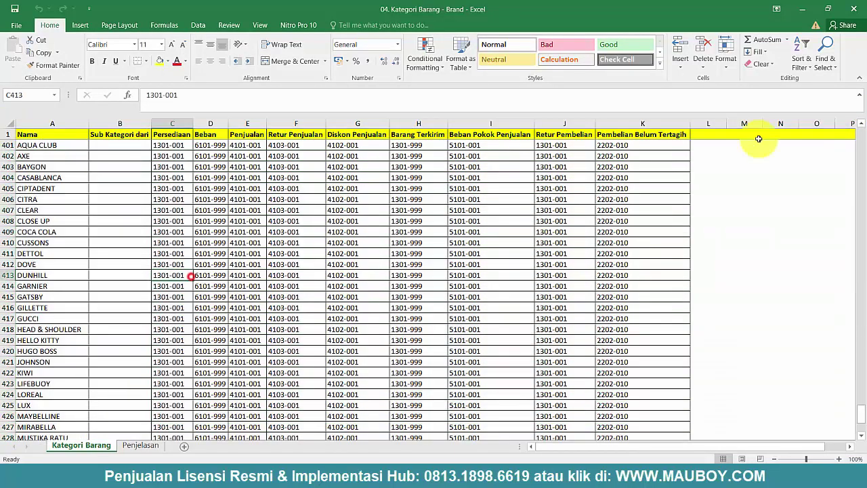
left_click(855, 9)
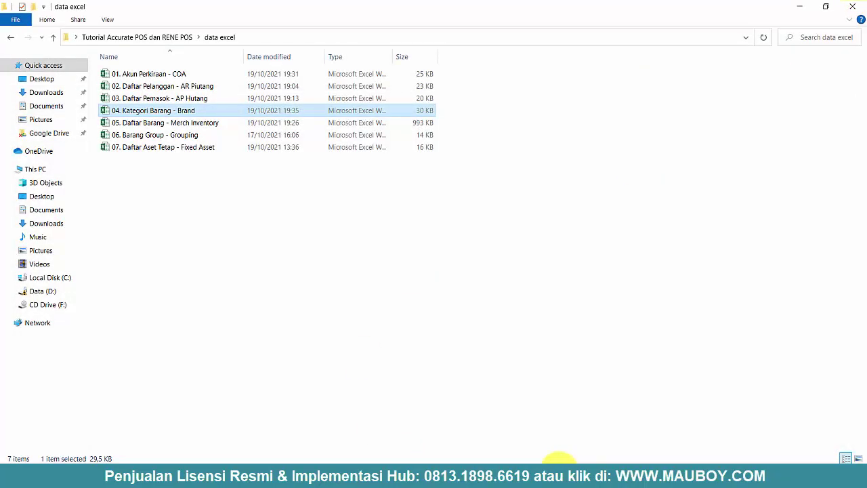
mouse_move(492, 466)
left_click(488, 400)
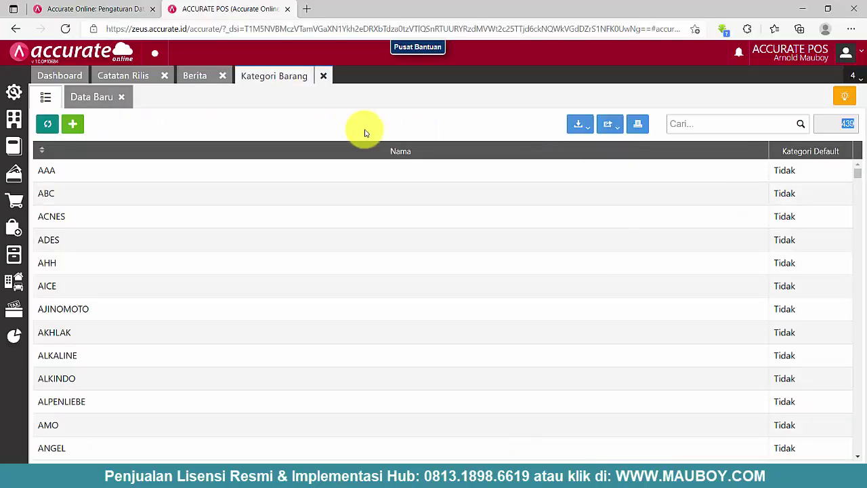
Refresh the category list, start a new Kategori Barang import and upload the file "04. Kategori Barang - Brand"
left_click(48, 124)
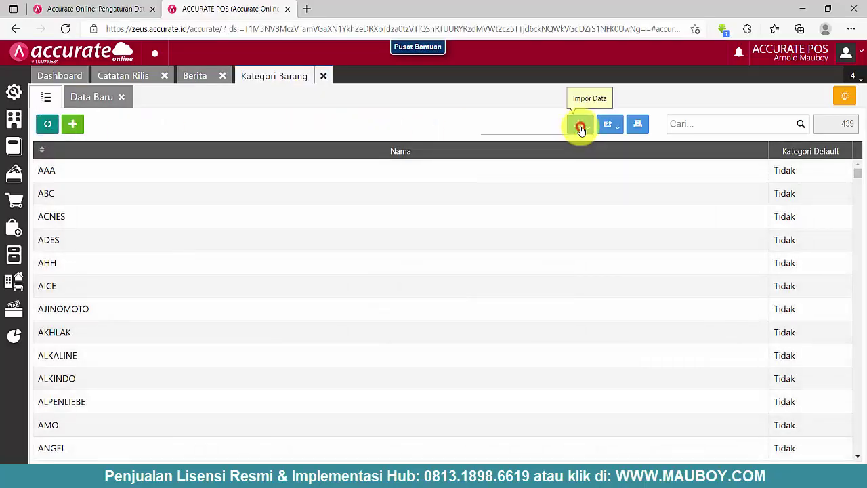
left_click(579, 126)
left_click(527, 145)
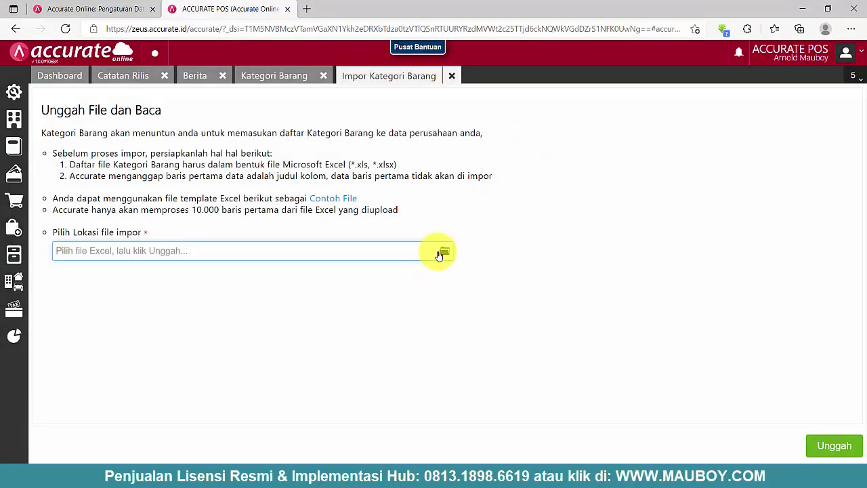
left_click(444, 251)
left_click(184, 119)
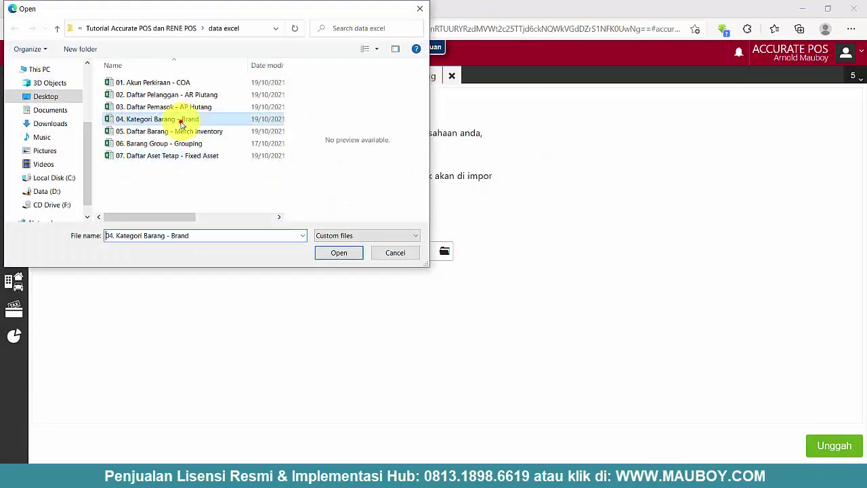
left_click(338, 253)
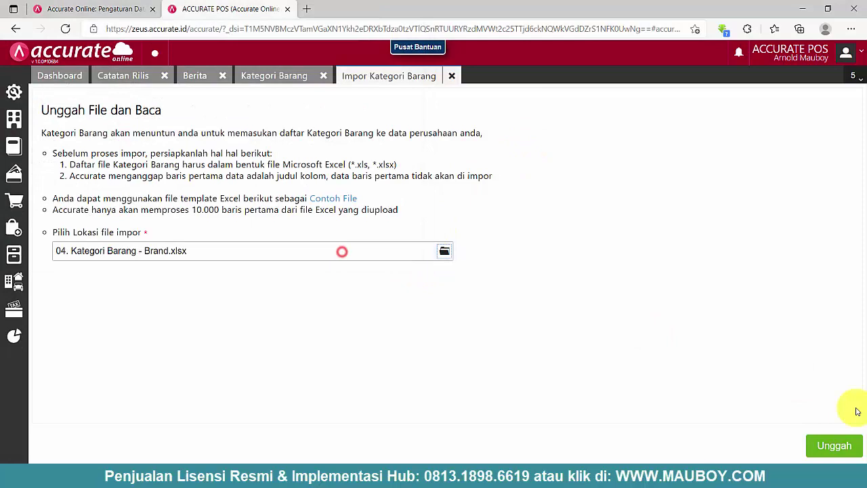
left_click(843, 447)
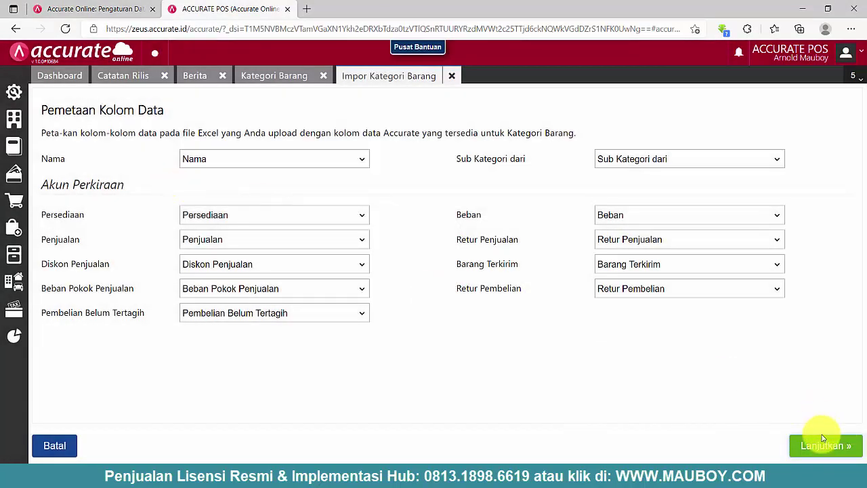
Accept the column mapping, tick the option to update data already in the database, run the import and close the result page
left_click(834, 445)
left_click(46, 137)
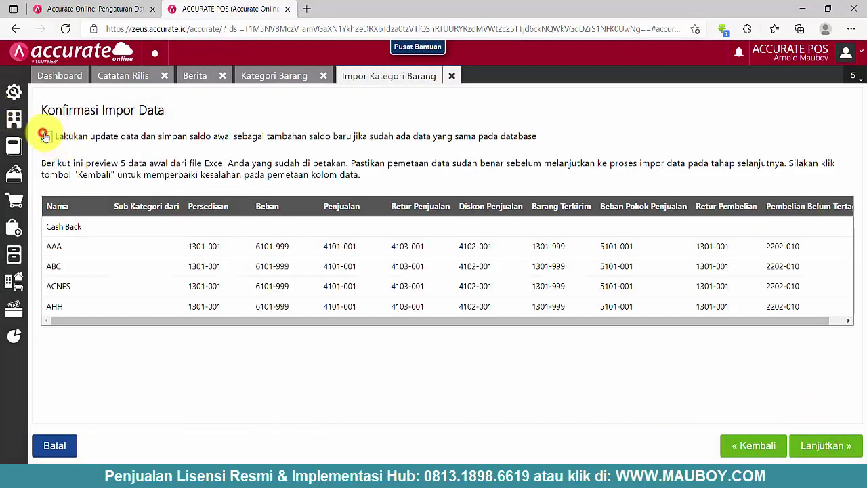
left_click(824, 447)
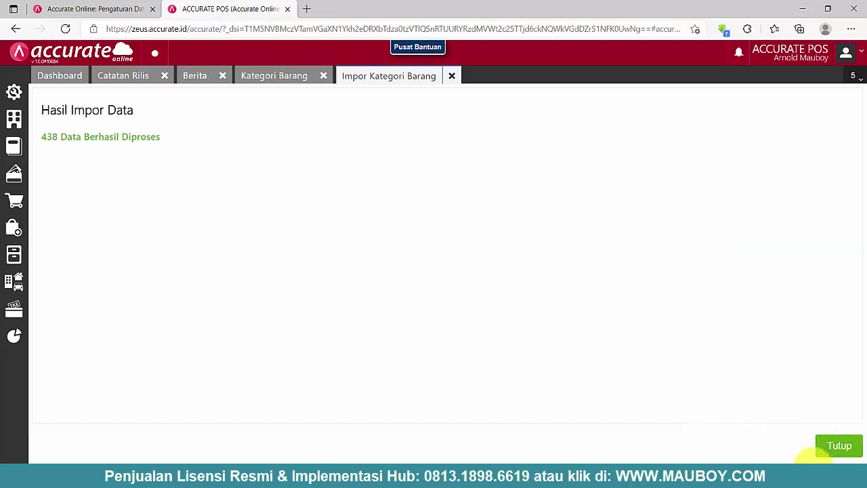
left_click(844, 445)
Refresh the category list, review the default accounts of category AAA, then close it and return to the list
left_click(48, 125)
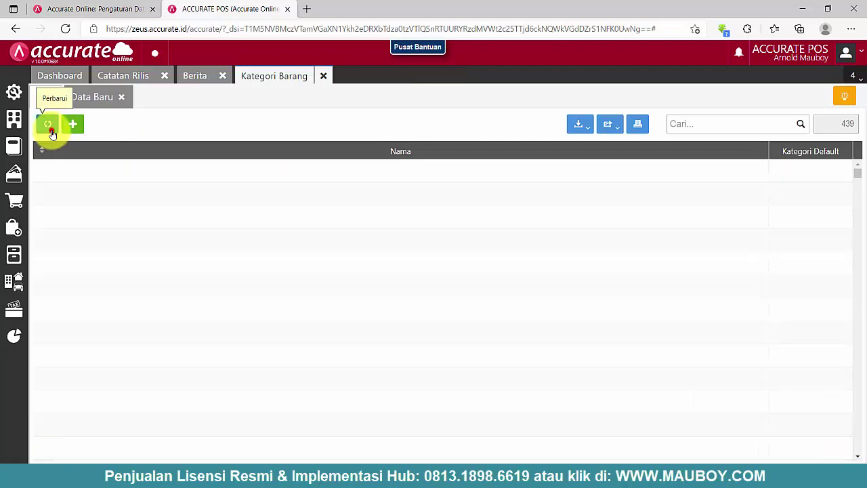
scroll(452, 333, "down", 5)
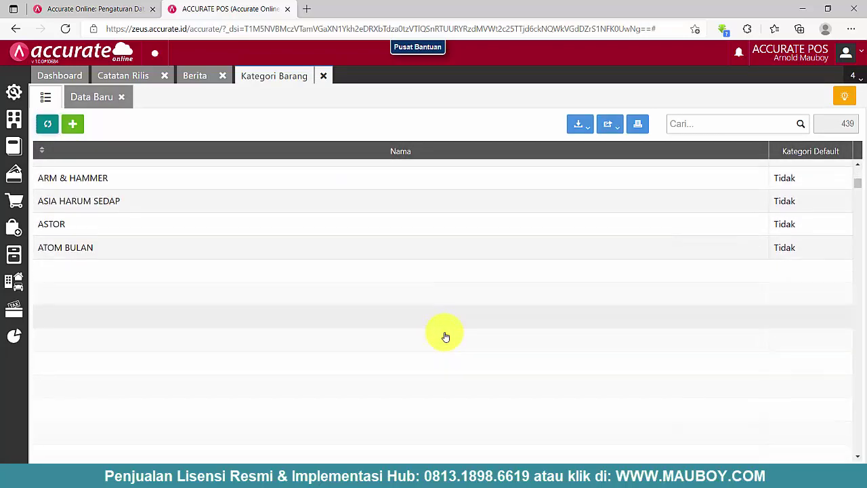
scroll(449, 208, "up", 5)
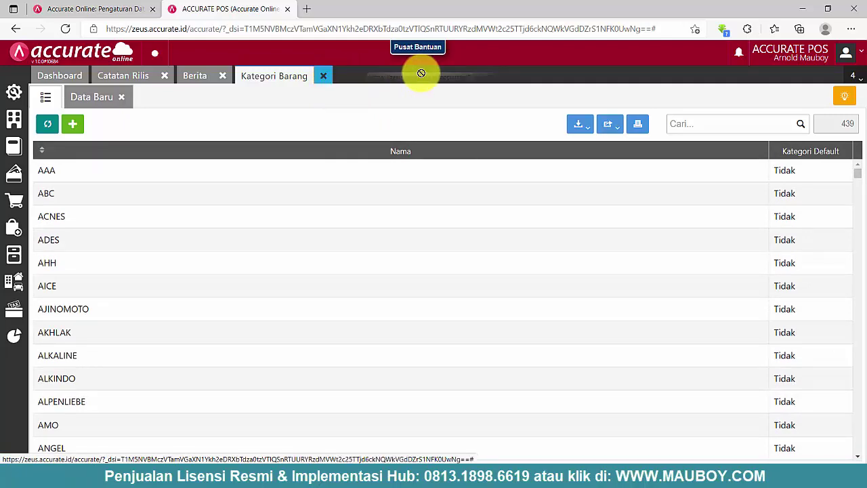
left_click(186, 176)
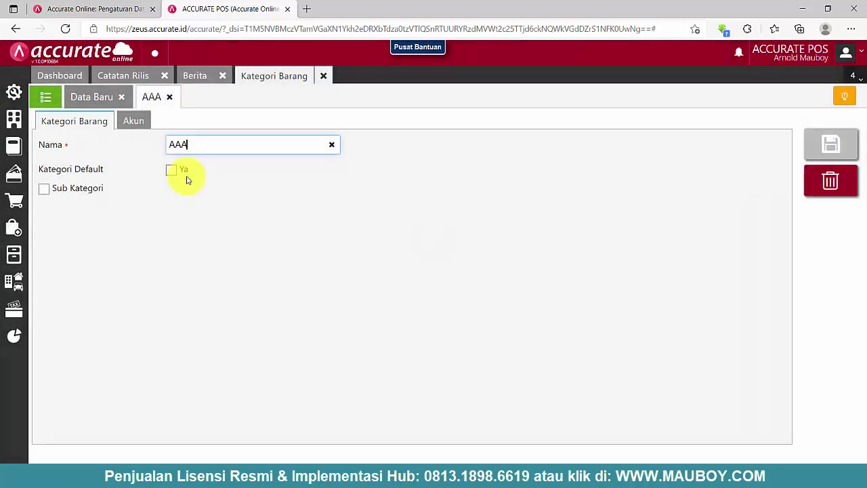
left_click(130, 120)
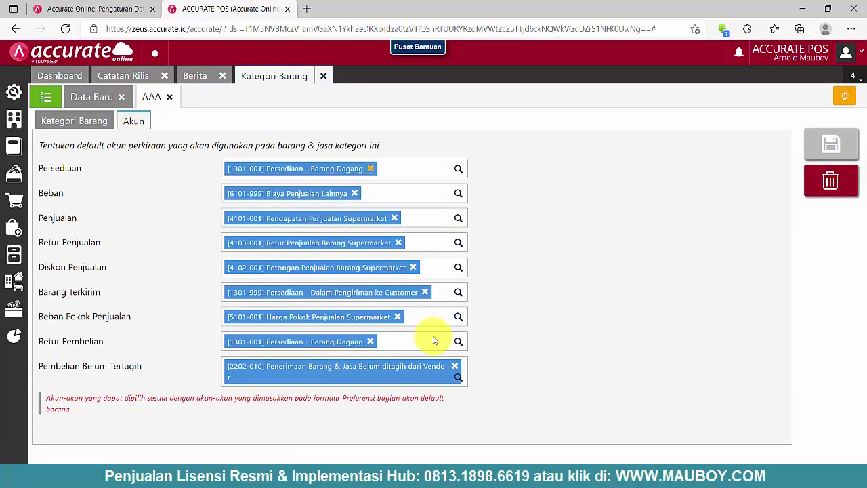
left_click(171, 100)
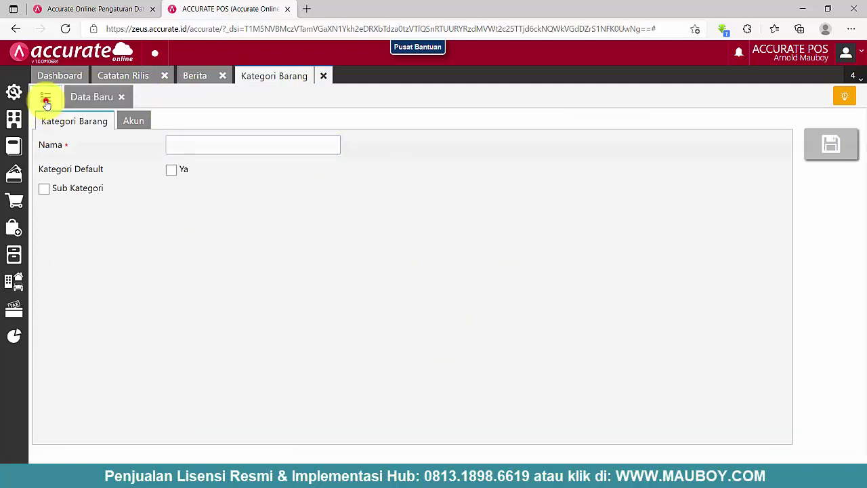
left_click(43, 97)
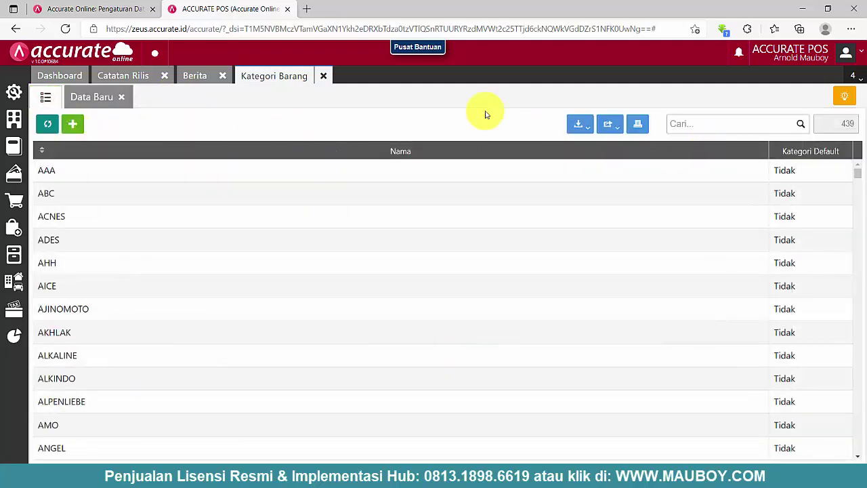
Close the Kategori Barang, Berita and Catatan Rilis pages so that only the Dashboard remains
left_click(325, 76)
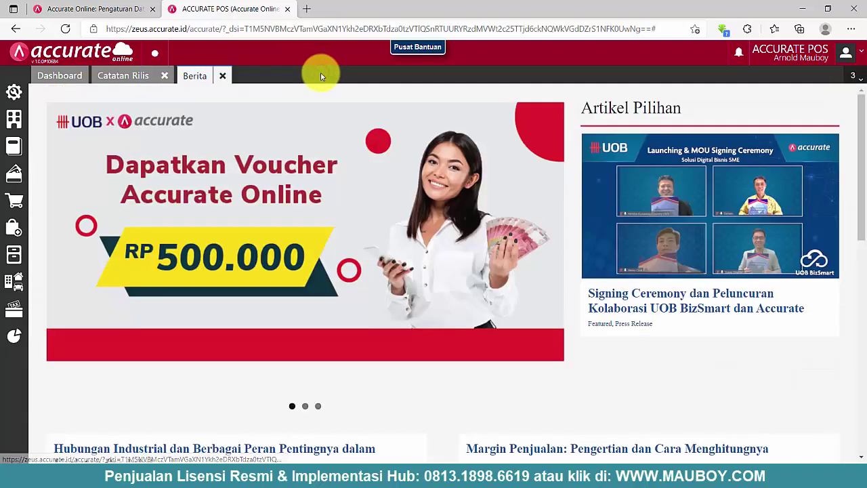
left_click(223, 76)
left_click(164, 75)
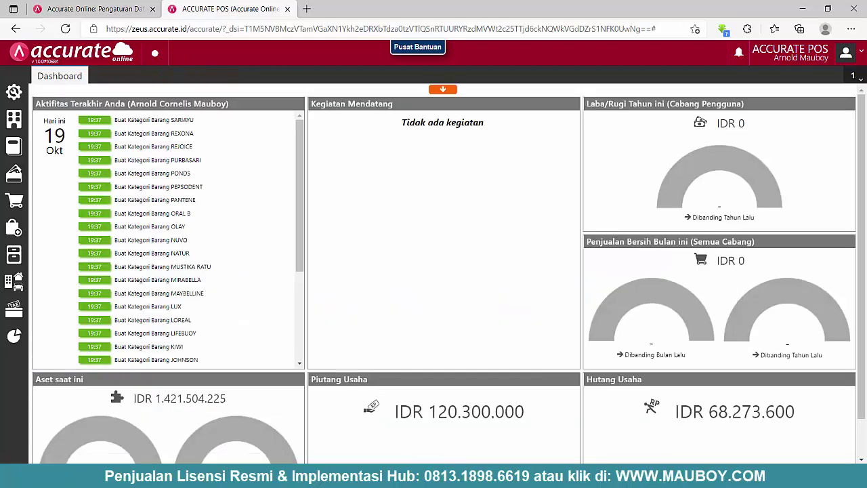
Switch to the "data excel" folder and open the workbook "05. Daftar Barang - Merch Inventory"
left_click(425, 475)
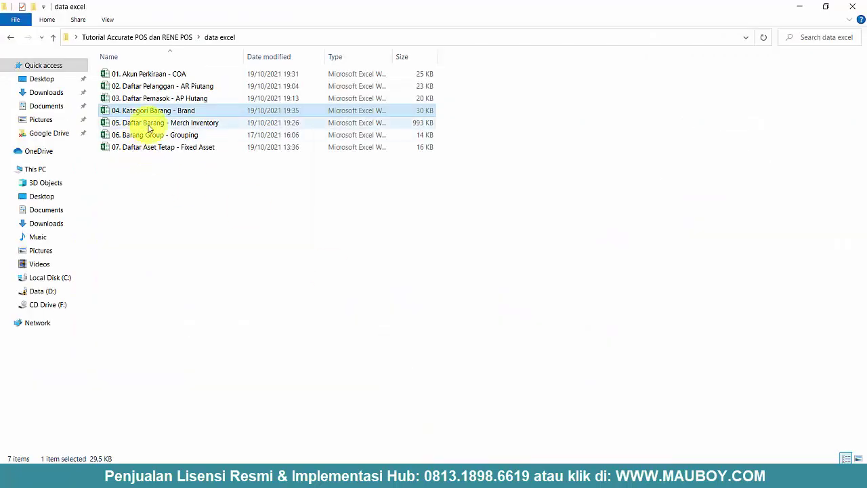
left_click(152, 124)
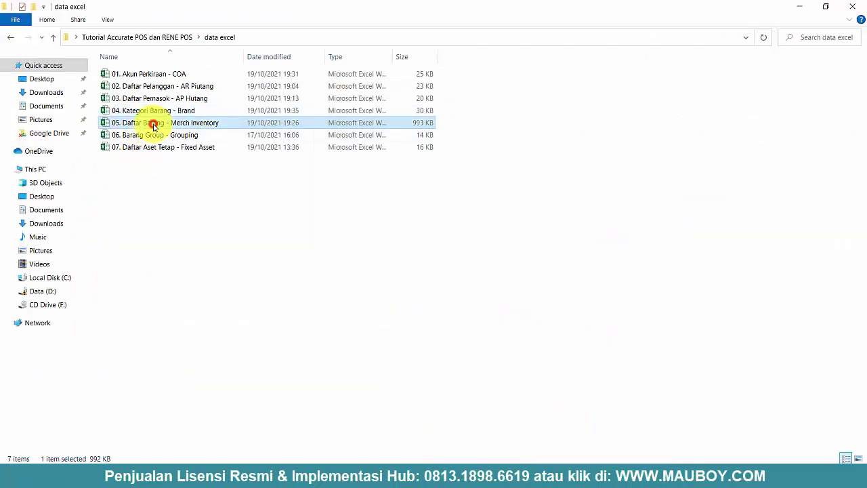
double_click(105, 127)
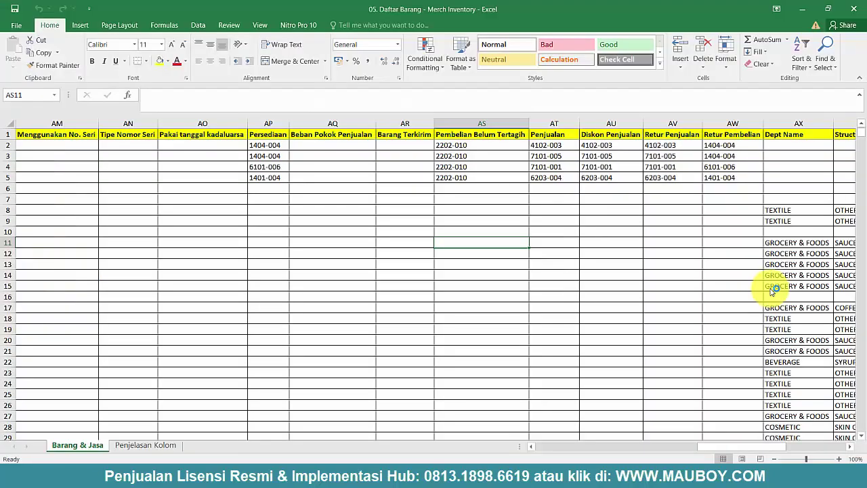
Review the first columns of the Barang & Jasa sheet, focusing on the Jenis Barang codes in D2:D7
left_click(673, 274)
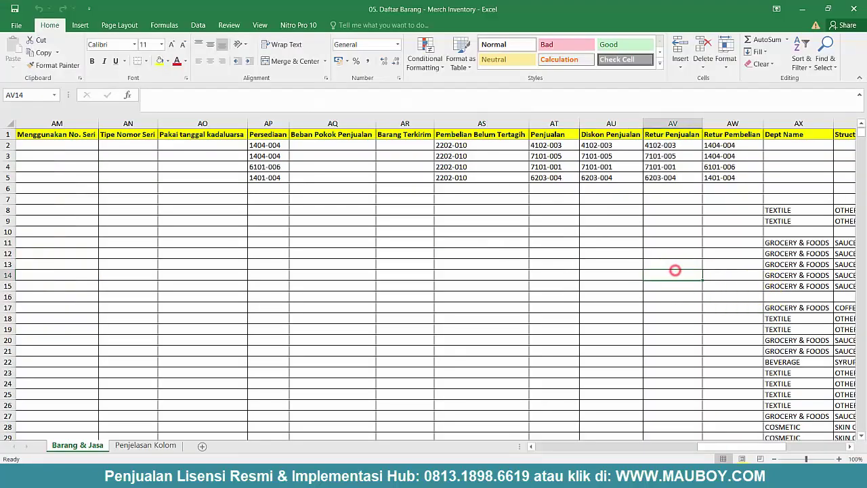
left_click_drag(745, 446, 575, 449)
scroll(478, 343, "down", 4)
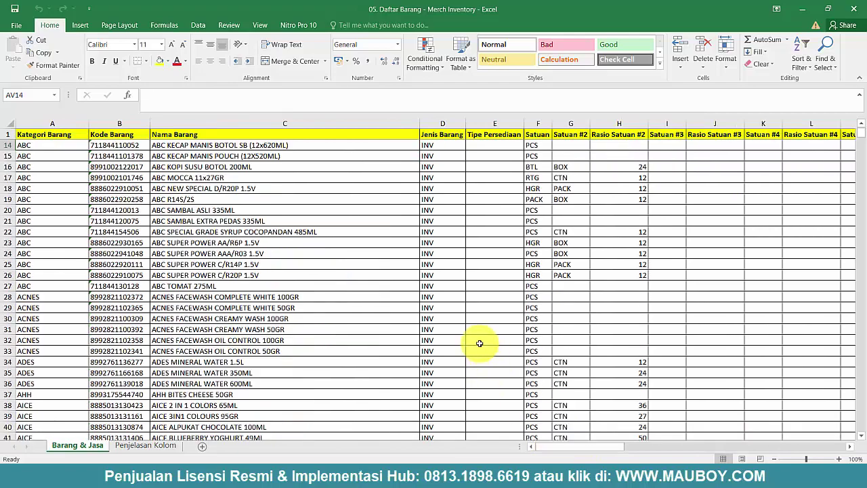
scroll(477, 274, "up", 4)
left_click_drag(444, 148, 441, 198)
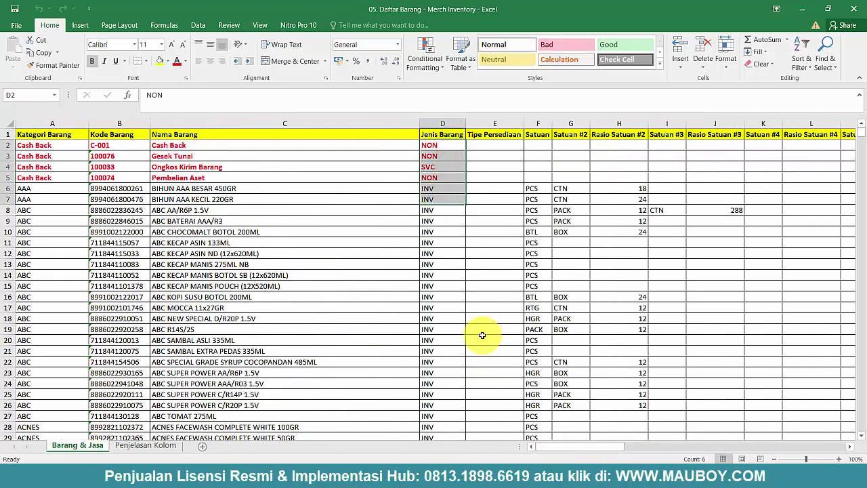
Look through the item rows for the grouped item, examine the ALKINDO face mask rows 66 and 67, and return to the first rows
scroll(452, 337, "down", 17)
scroll(452, 337, "down", 8)
scroll(449, 333, "up", 6)
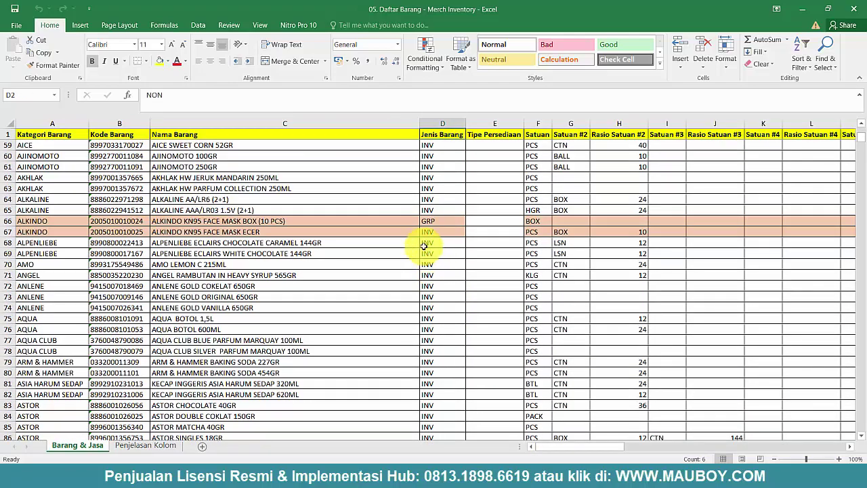
left_click(10, 222)
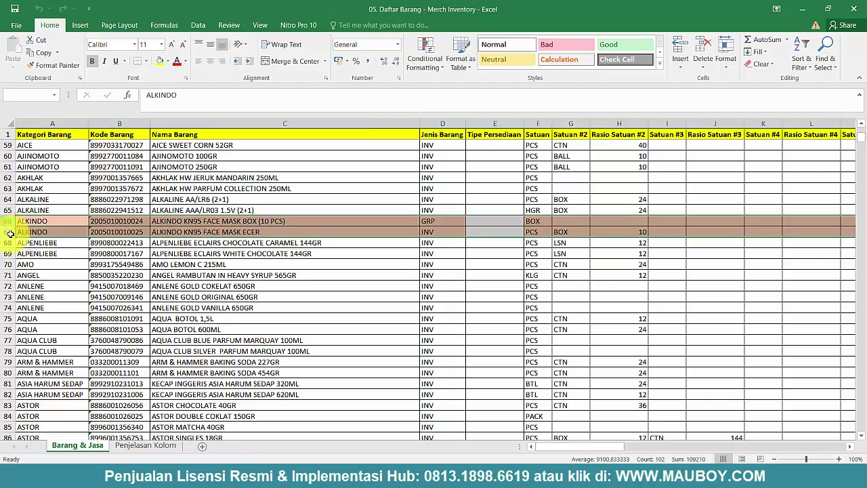
left_click(399, 349)
scroll(400, 348, "up", 9)
scroll(399, 347, "up", 10)
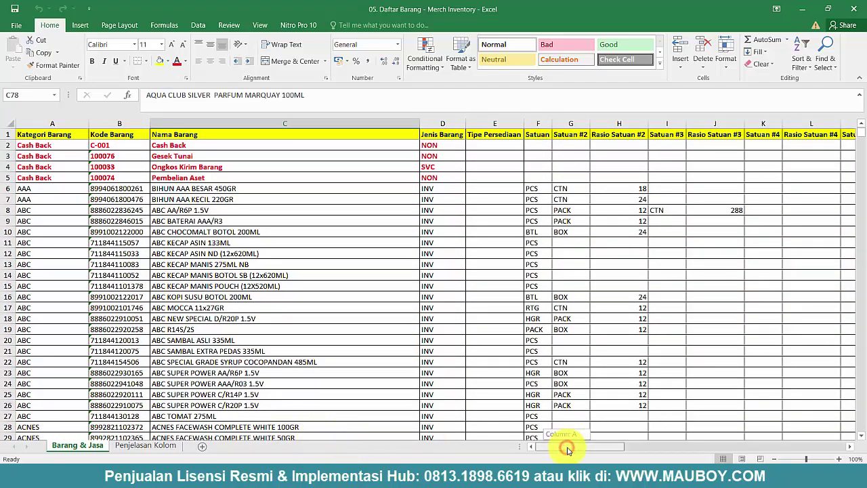
Examine the Pemasok Utama column in rows 6 to 25, then switch to Accurate Online and show the Pemasok list for comparison
left_click_drag(568, 449, 641, 450)
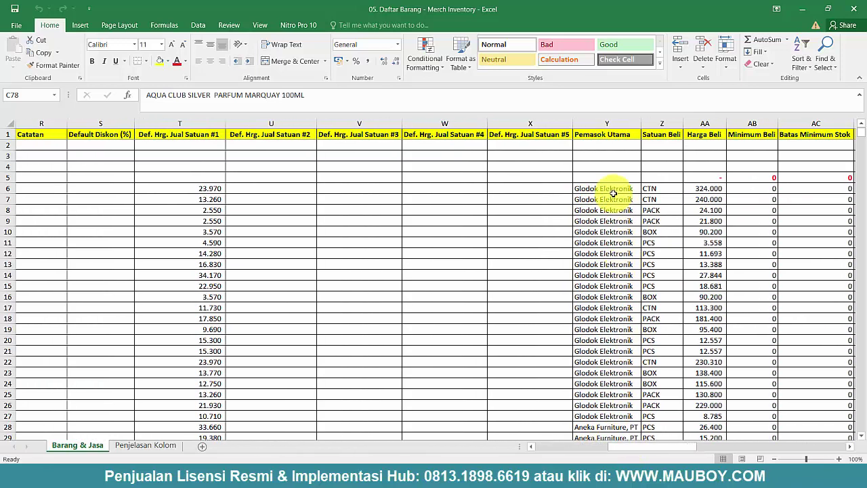
left_click_drag(613, 188, 597, 399)
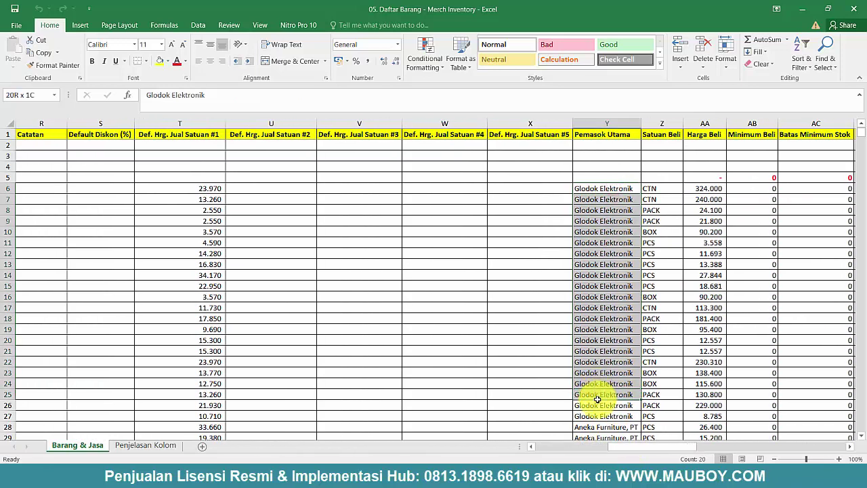
key("alt+Tab")
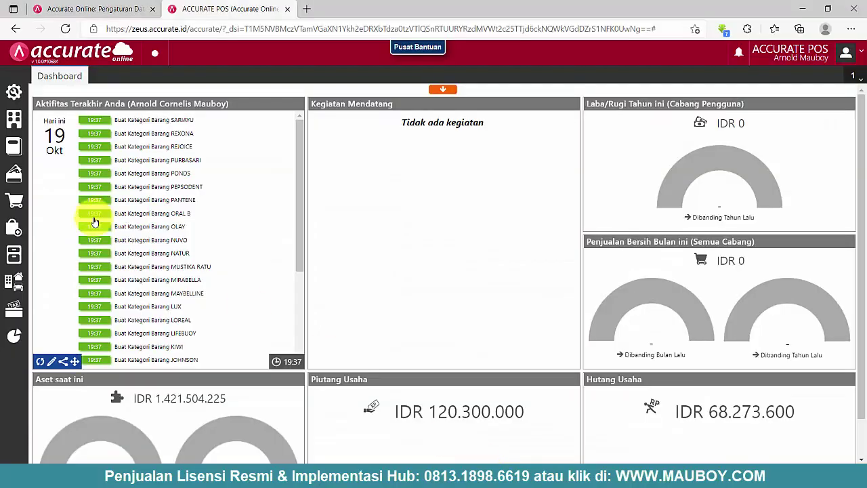
left_click(16, 261)
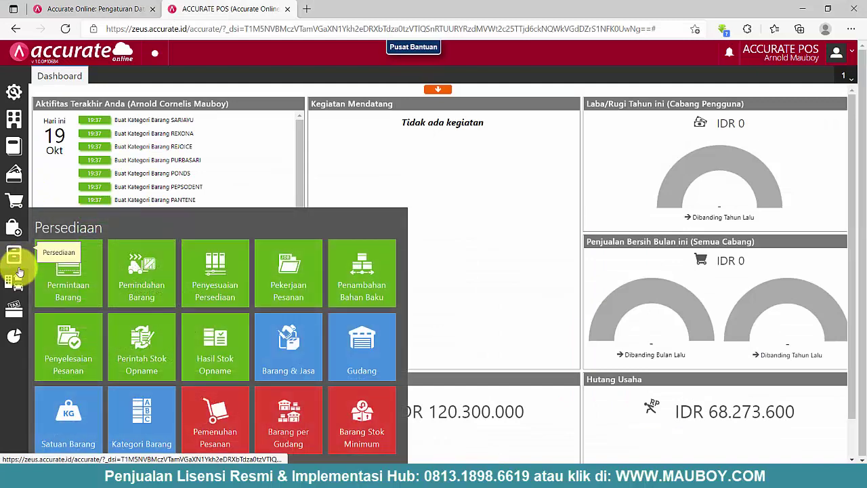
left_click(14, 234)
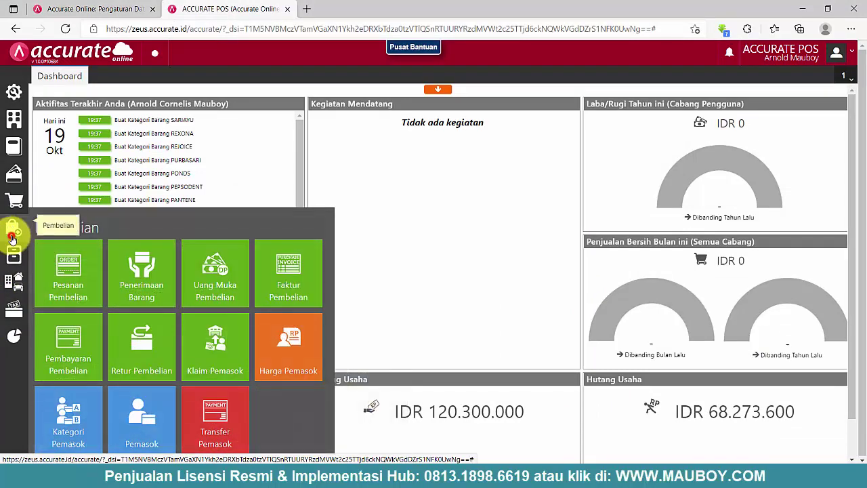
left_click(161, 441)
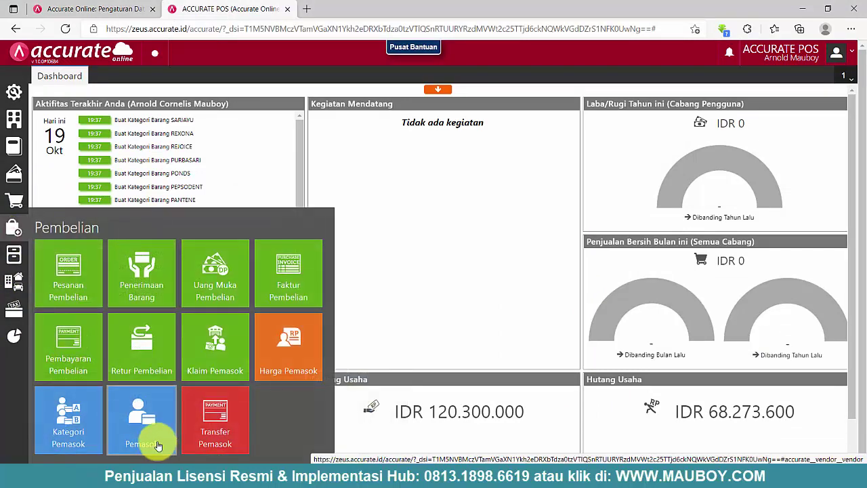
left_click(633, 277)
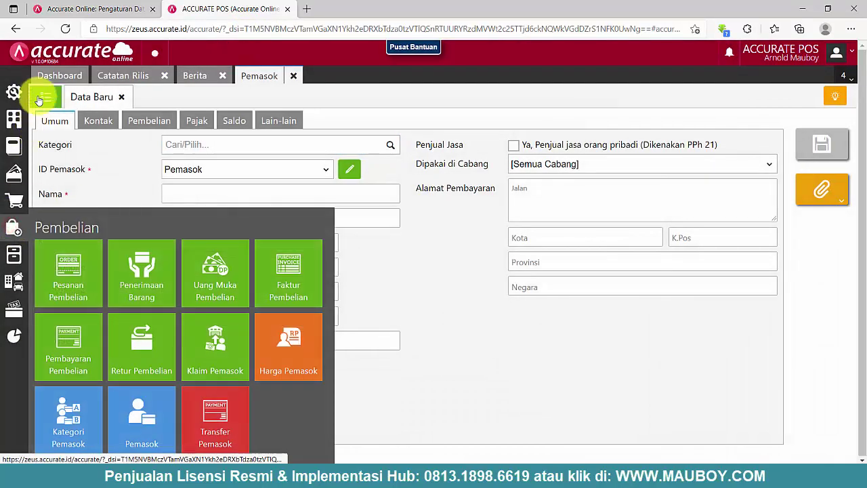
left_click(40, 98)
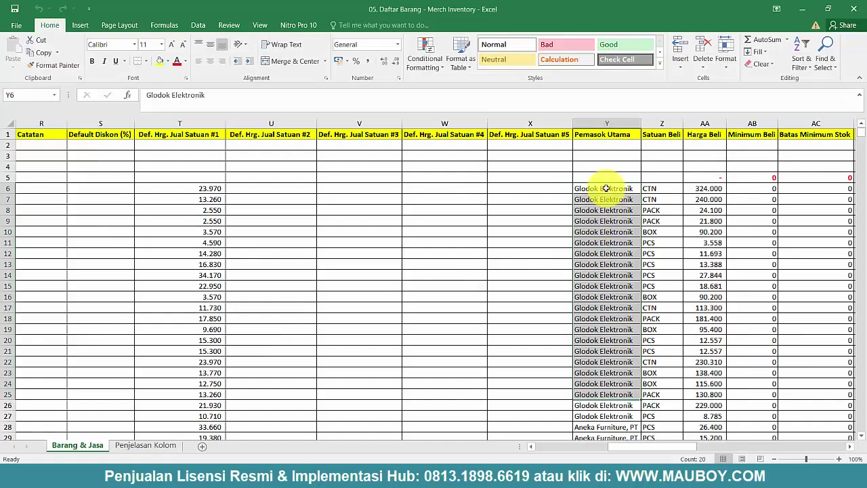
Back in the workbook, read the column rules on the Penjelasan Kolom sheet, then return to the Barang & Jasa sheet
left_click(606, 189)
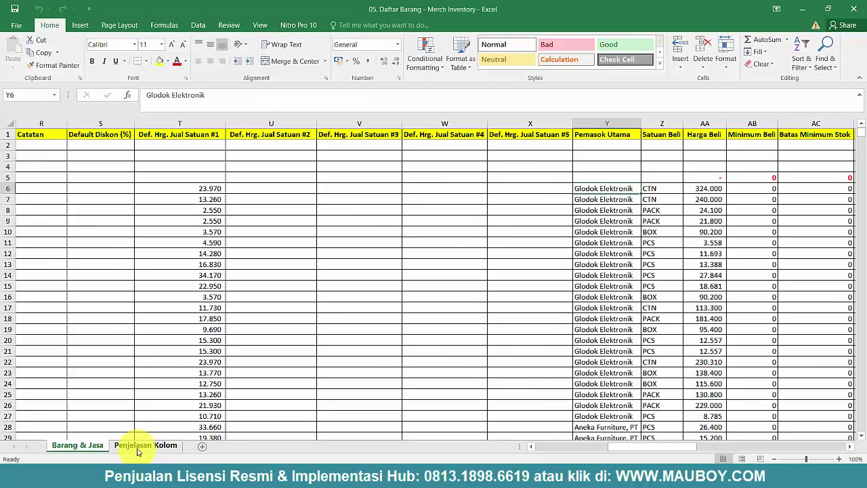
left_click(143, 445)
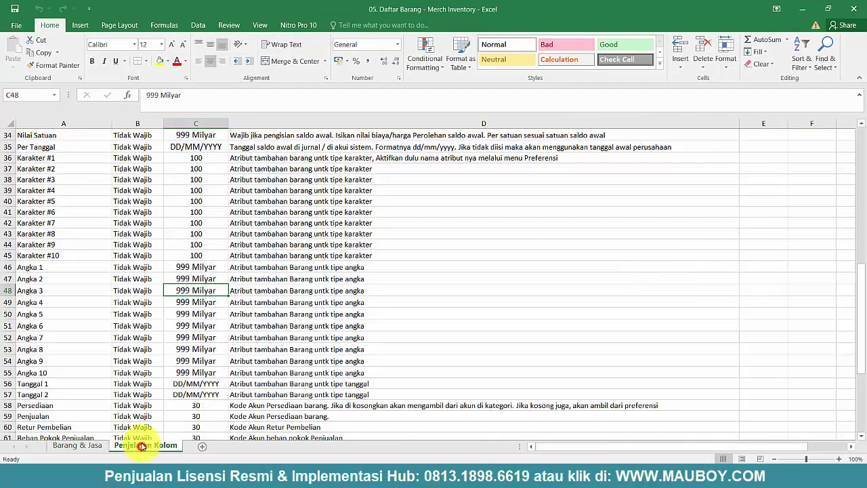
scroll(123, 346, "up", 5)
scroll(126, 347, "down", 5)
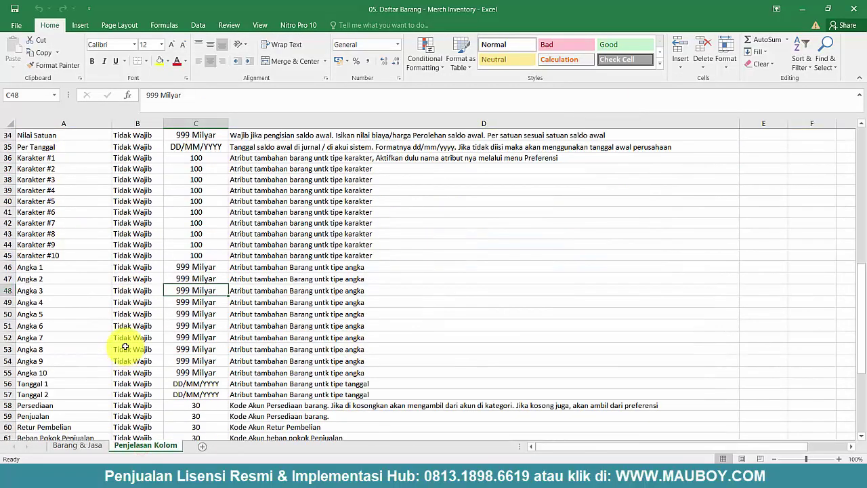
scroll(125, 347, "up", 11)
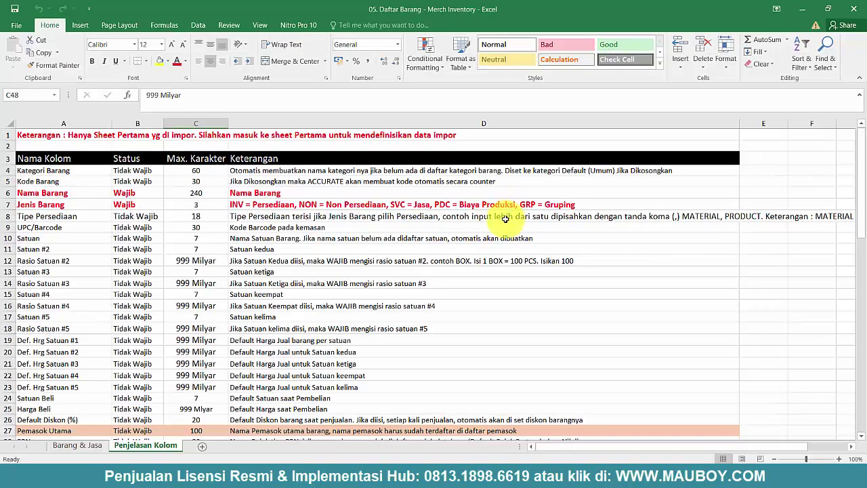
left_click(78, 445)
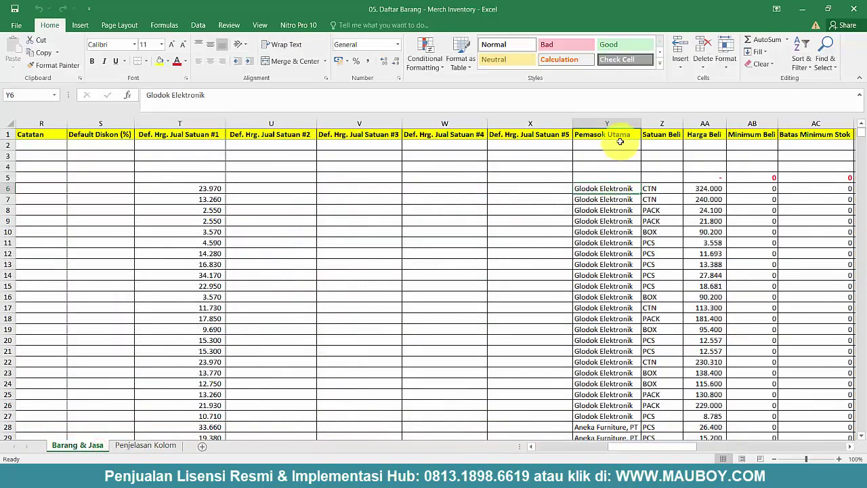
Review the Harga Beli column, then the Cabang Saldo and Gudang Saldo Awal entries of the item rows
left_click(674, 123)
left_click(695, 123)
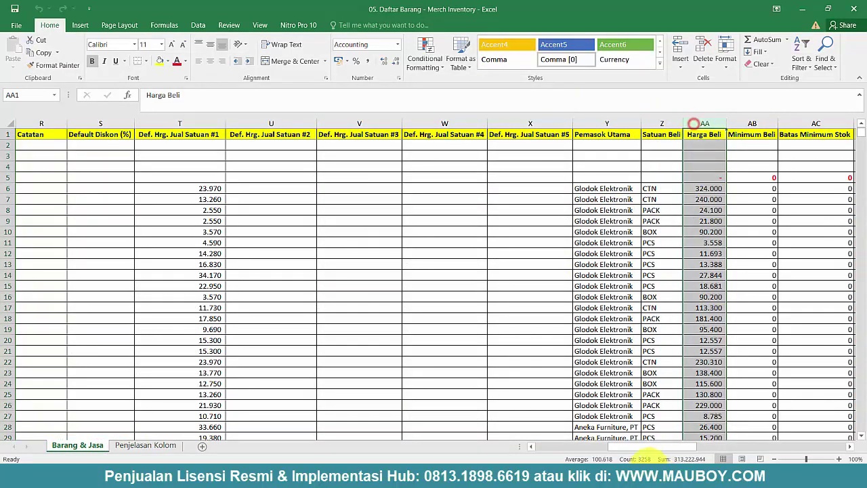
left_click_drag(645, 447, 682, 447)
left_click(525, 188)
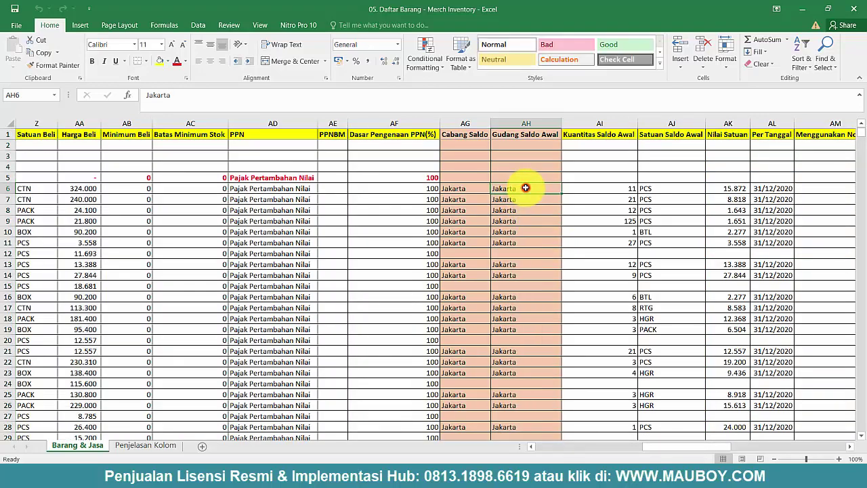
scroll(535, 231, "down", 7)
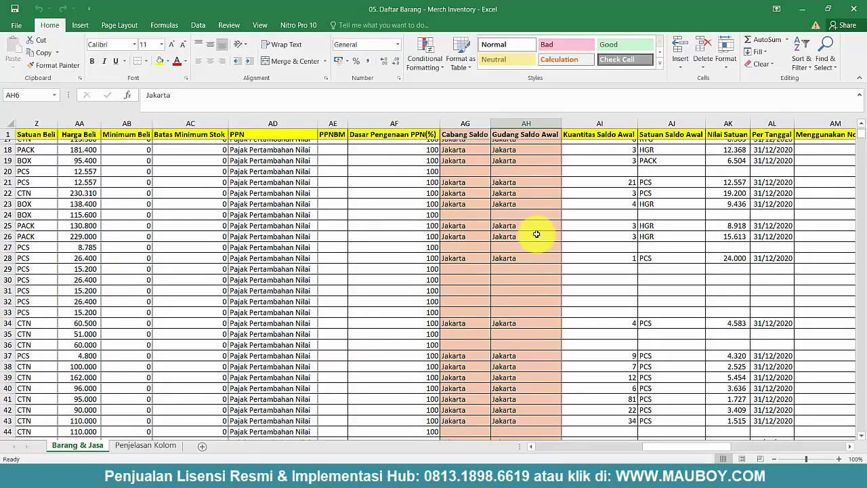
scroll(536, 234, "up", 7)
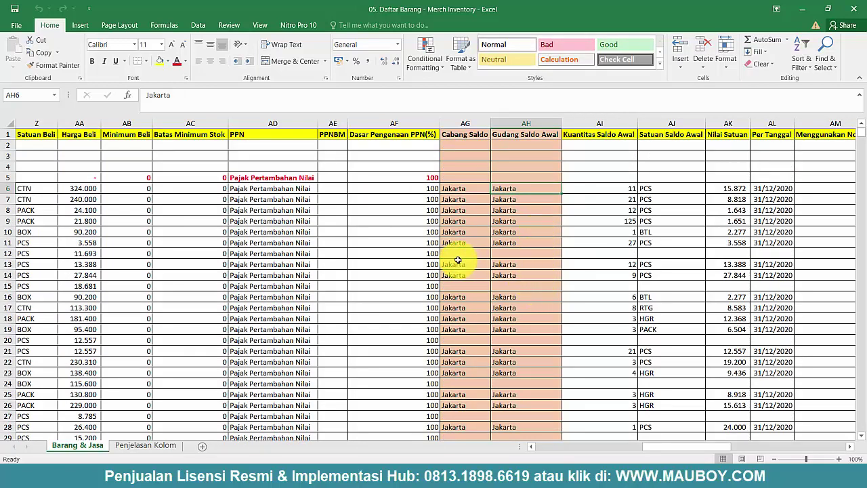
Inspect the opening balance cells of row 12, from Cabang Saldo to Per Tanggal
left_click_drag(462, 257, 790, 258)
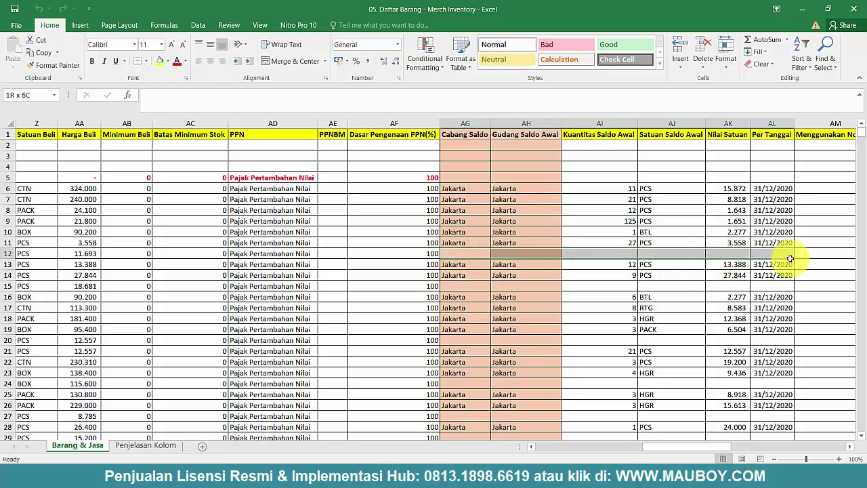
left_click(626, 254)
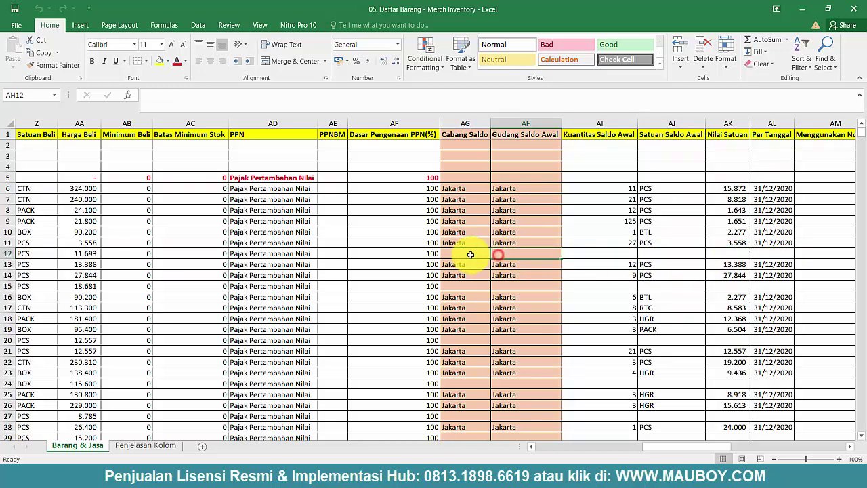
left_click_drag(465, 252, 792, 255)
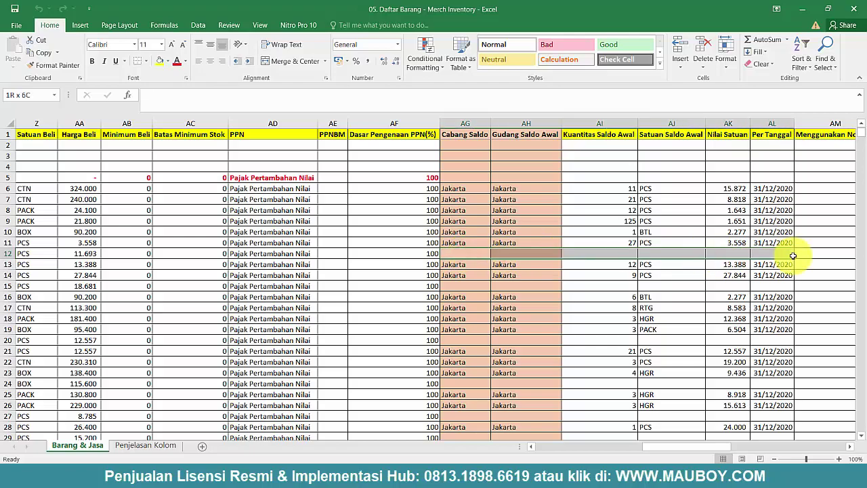
left_click(722, 254)
Check the opening balance columns of the item rows further down the Barang & Jasa sheet
scroll(698, 294, "down", 5)
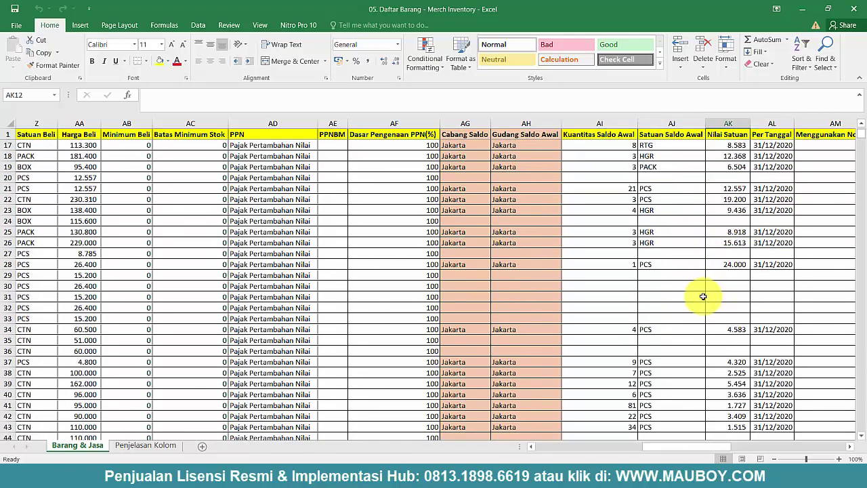
scroll(703, 296, "down", 13)
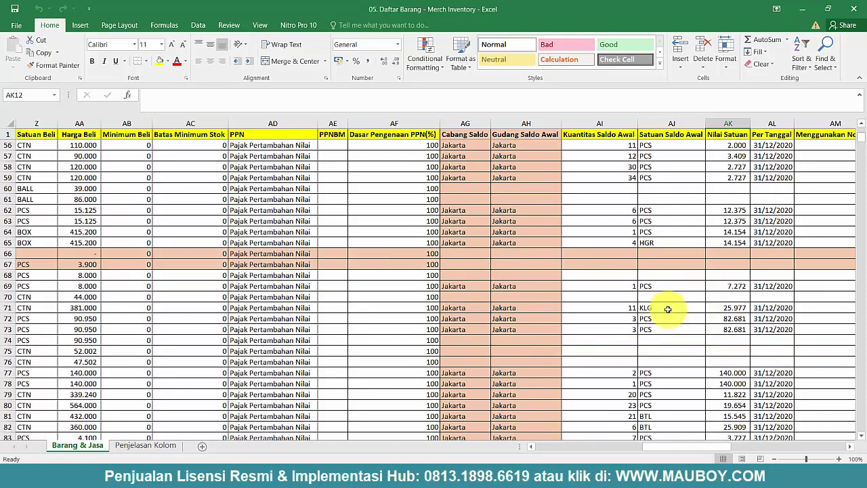
left_click(546, 308)
scroll(546, 307, "down", 19)
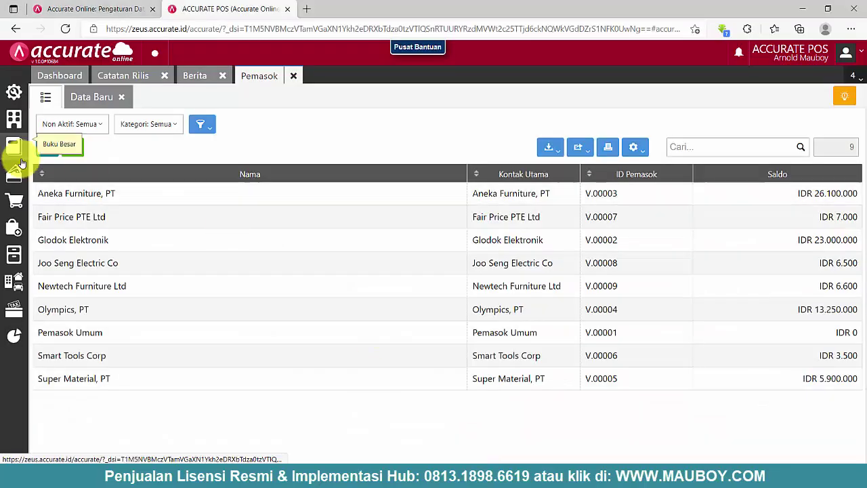
Close the Pemasok, Berita and Catatan Rilis pages and display the Gudang list from the Persediaan module
left_click(291, 75)
left_click(222, 75)
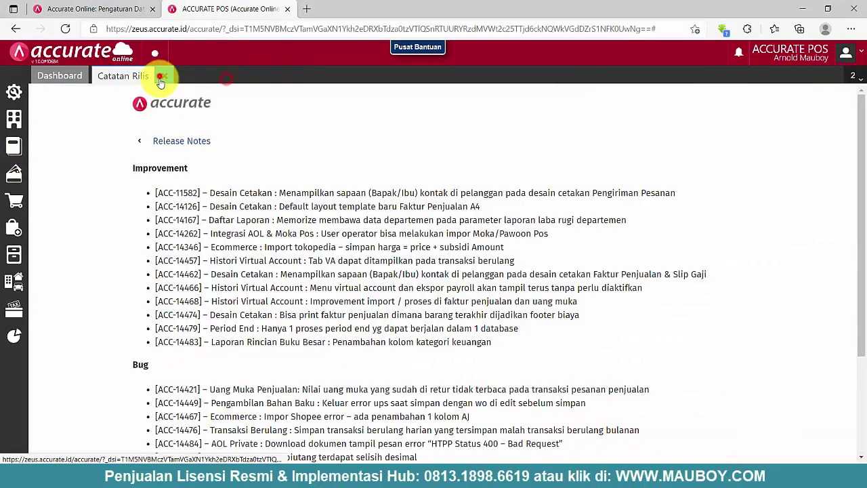
left_click(164, 75)
left_click(14, 261)
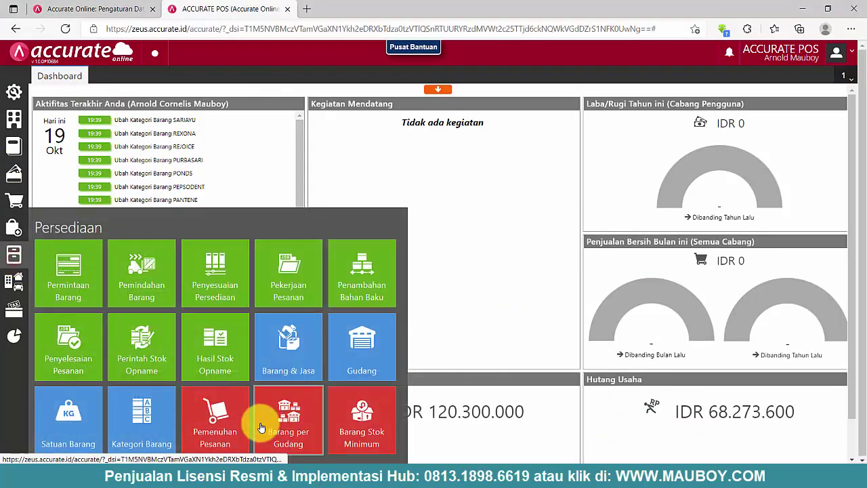
left_click(374, 370)
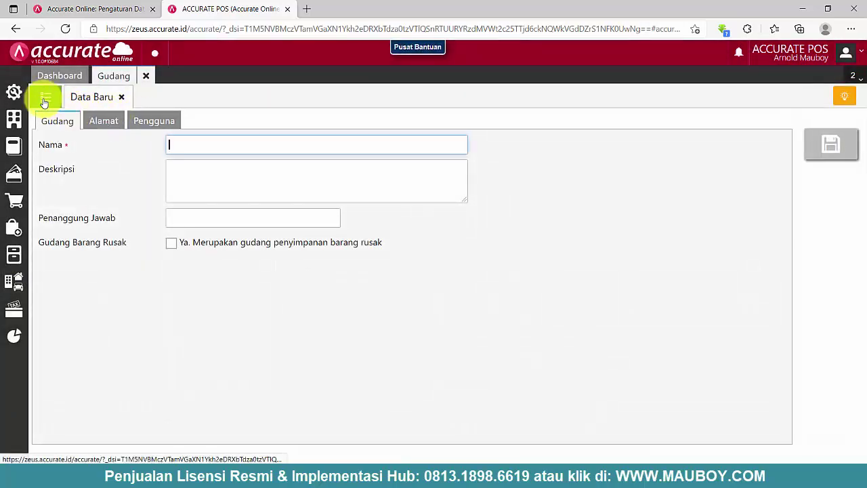
left_click(44, 102)
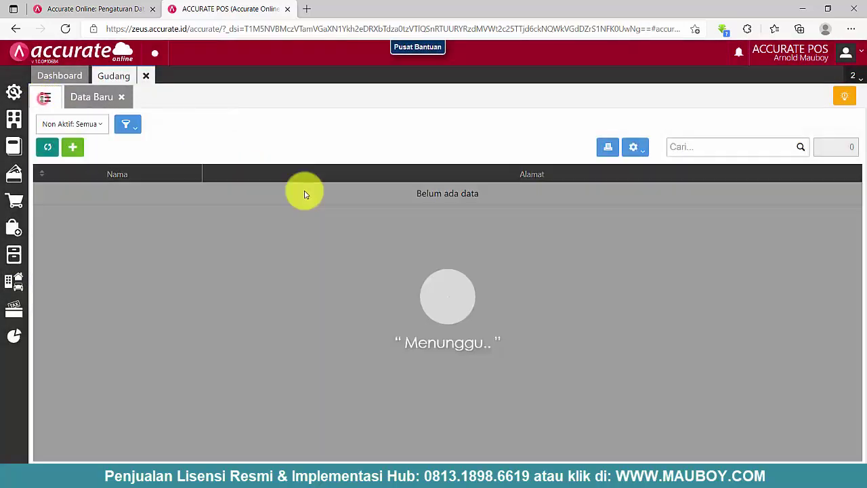
Rename the Utama warehouse as Jakarta and save it
left_click(300, 196)
left_click(217, 143)
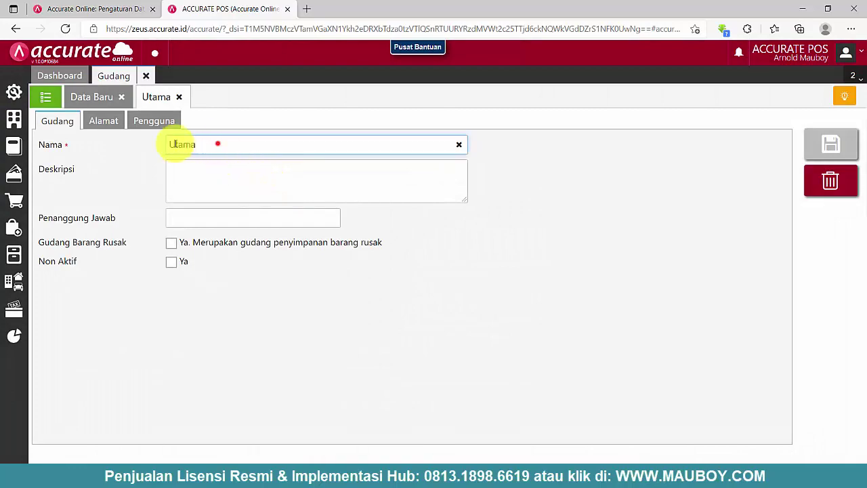
left_click(830, 145)
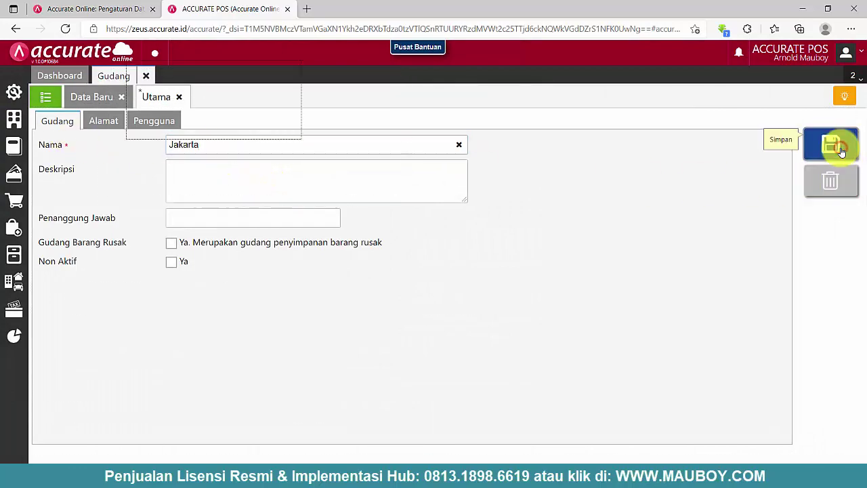
Switch to the Excel workbook and pick up the warehouse name Surabaya from the Gudang Saldo Awal cell of row 2973
key("alt+Tab")
left_click(528, 336)
scroll(528, 336, "down", 16)
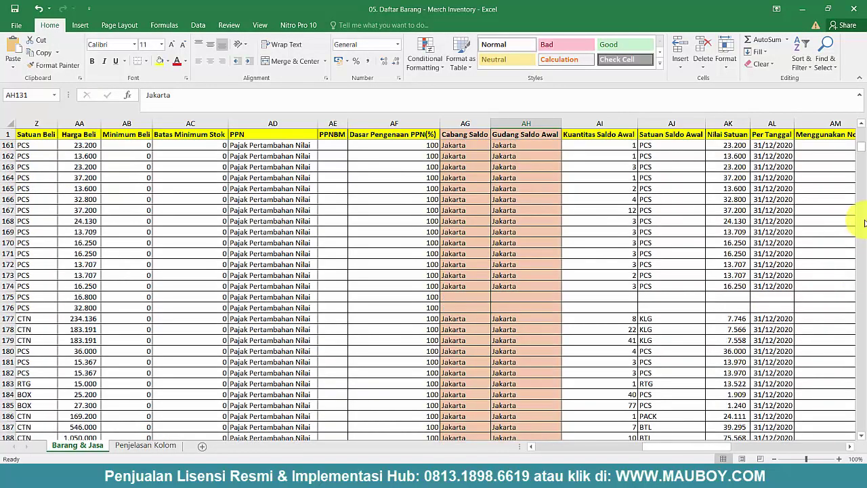
left_click_drag(863, 151, 860, 399)
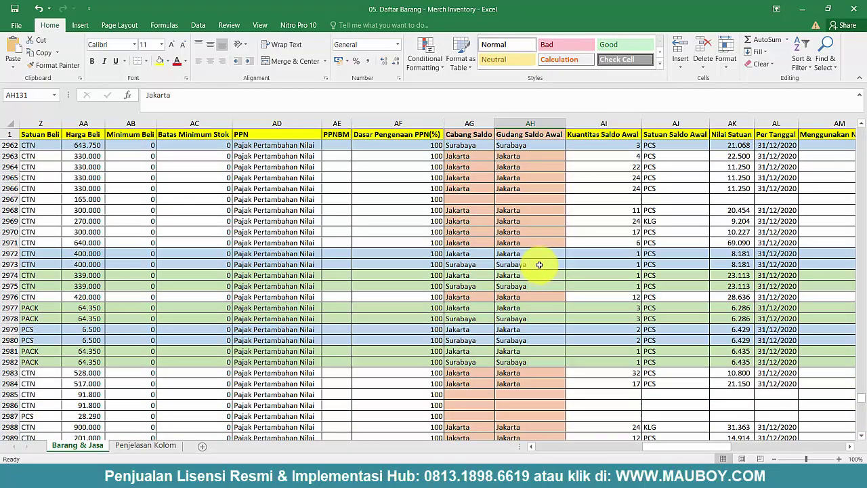
double_click(539, 264)
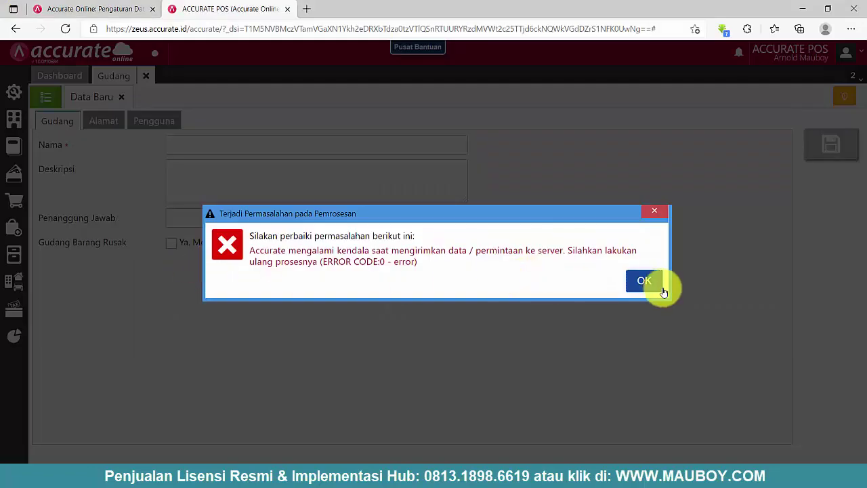
Back in Accurate Online, dismiss the error, refresh the warehouse list, then create and save a new warehouse named Surabaya
left_click(647, 282)
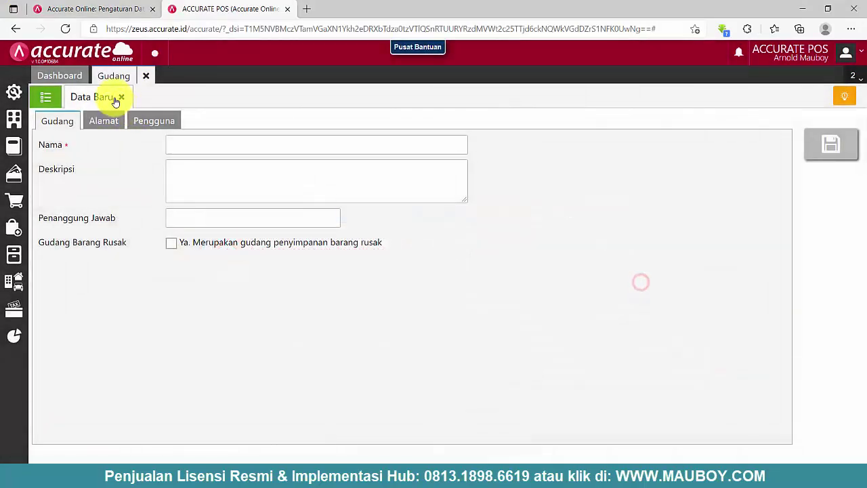
left_click(119, 98)
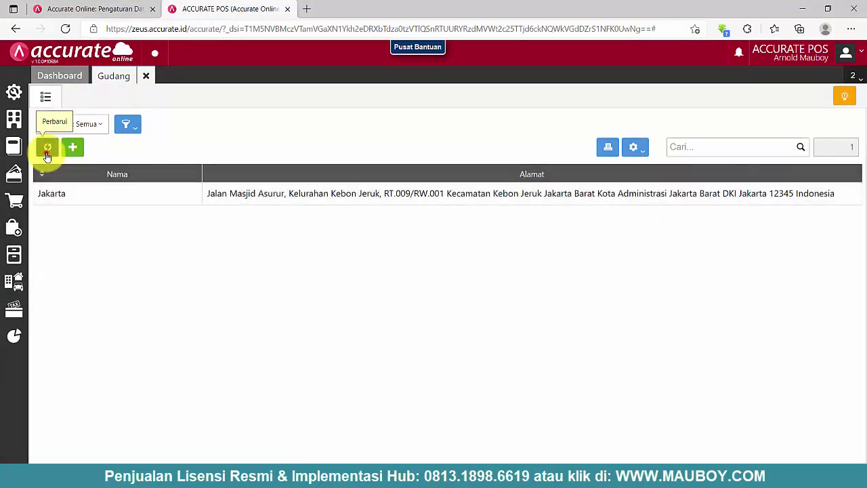
left_click(46, 145)
left_click(73, 147)
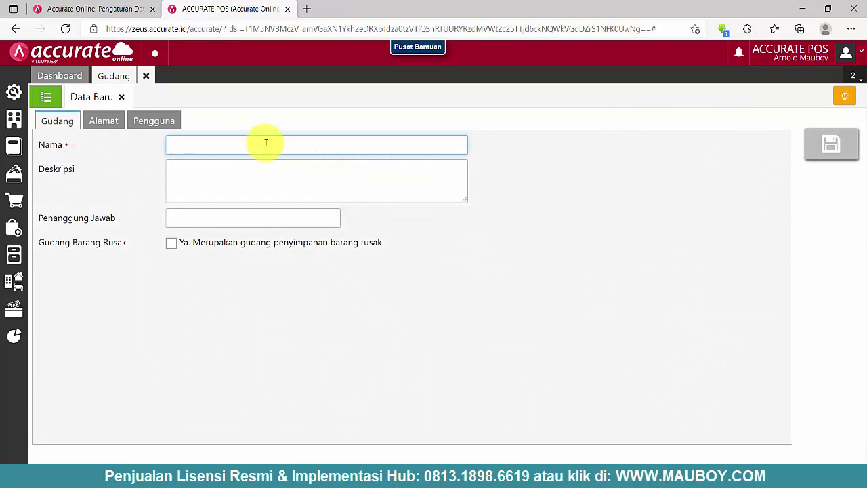
left_click(816, 140)
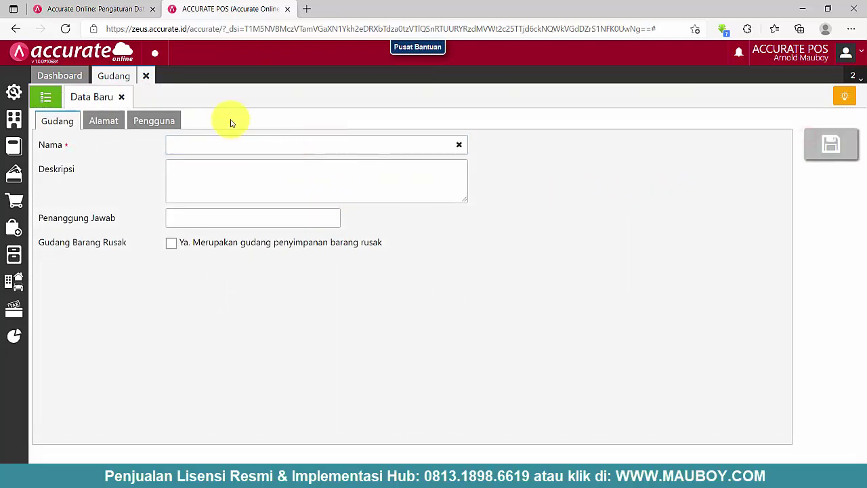
left_click(121, 97)
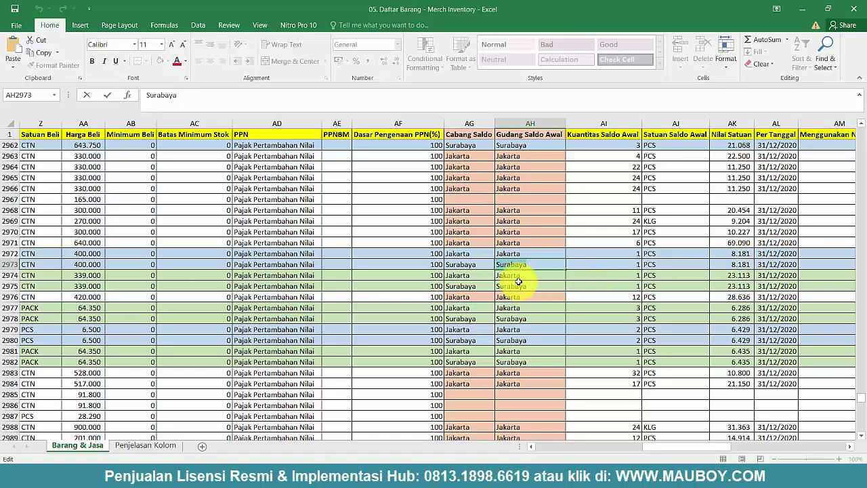
Return to the Excel workbook and examine the Dept Name, Structure Name and SubFam Name columns of the Barang & Jasa sheet
left_click(527, 237)
left_click_drag(667, 451, 743, 444)
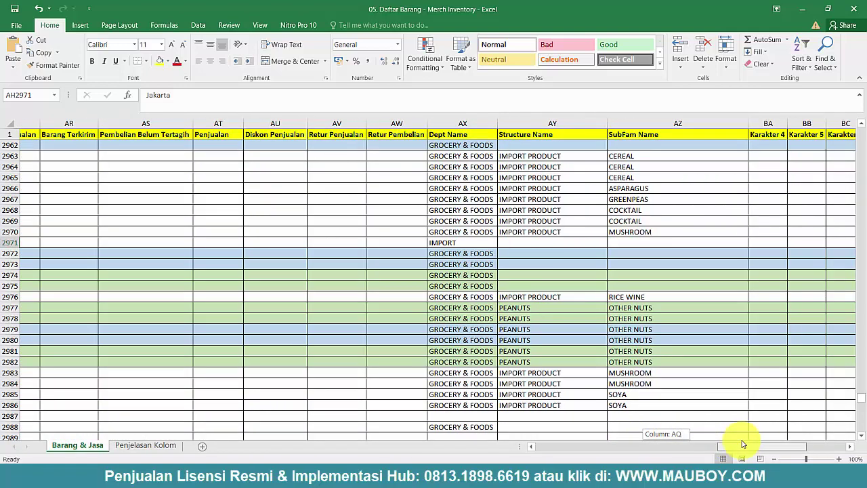
left_click(504, 134)
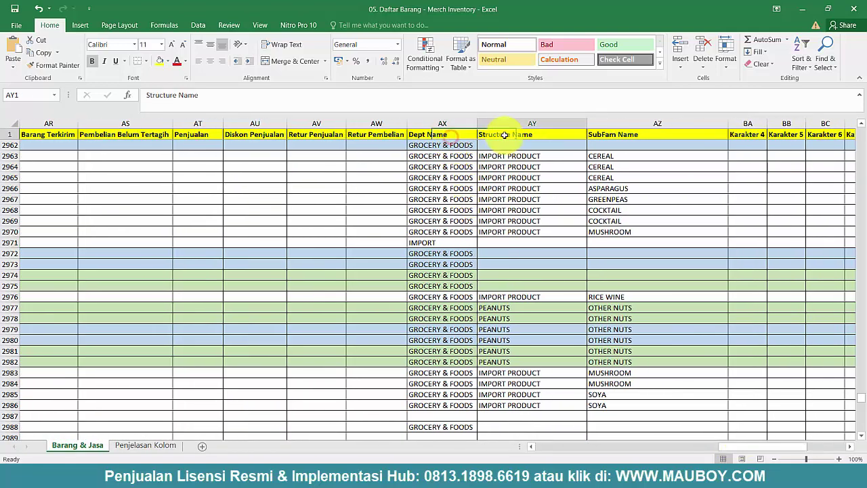
left_click(614, 134)
left_click_drag(462, 132, 628, 165)
left_click(439, 135)
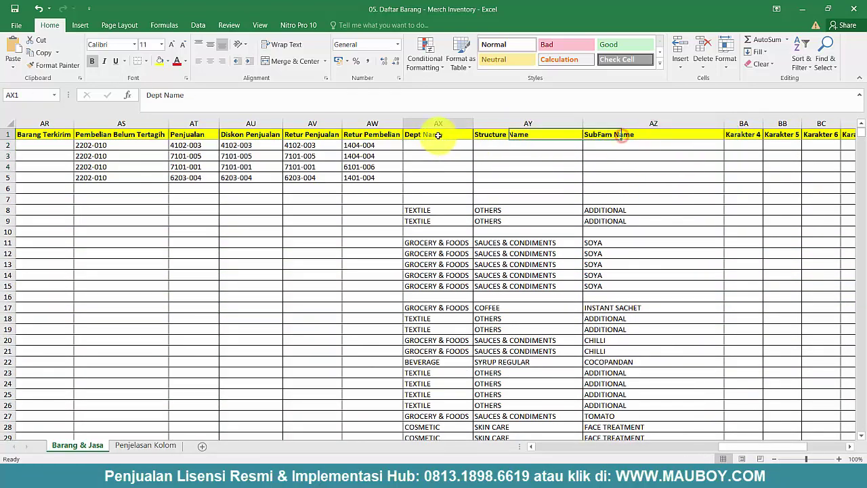
Review the department, structure and subfamily entries of the first item rows, plus the Karakter 4 to Karakter 6 headers
left_click(609, 136)
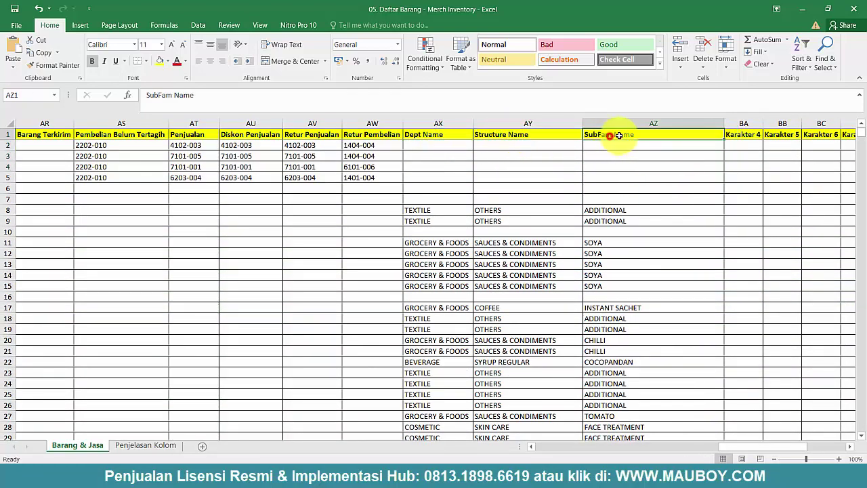
left_click_drag(485, 135, 594, 366)
left_click(573, 219)
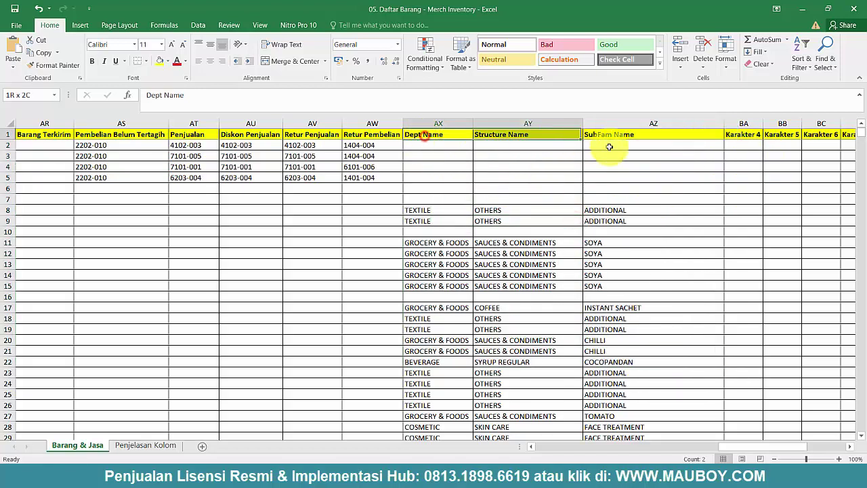
left_click_drag(609, 147, 590, 331)
left_click(622, 134)
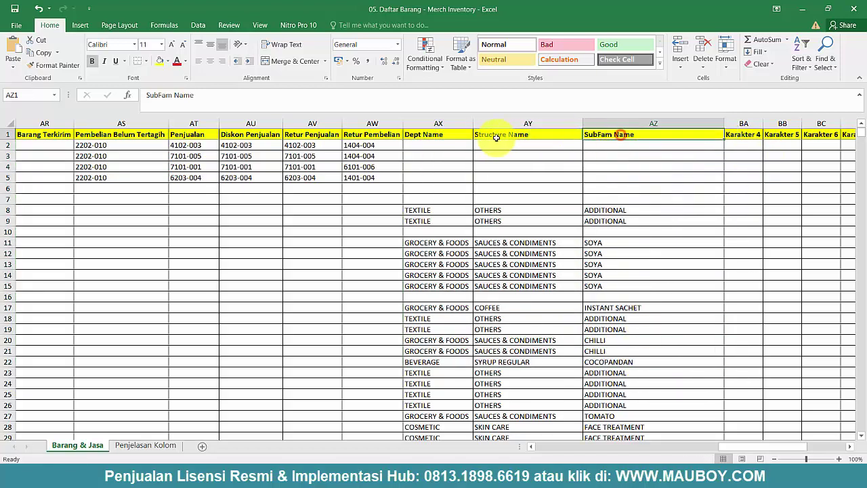
left_click_drag(475, 133, 675, 304)
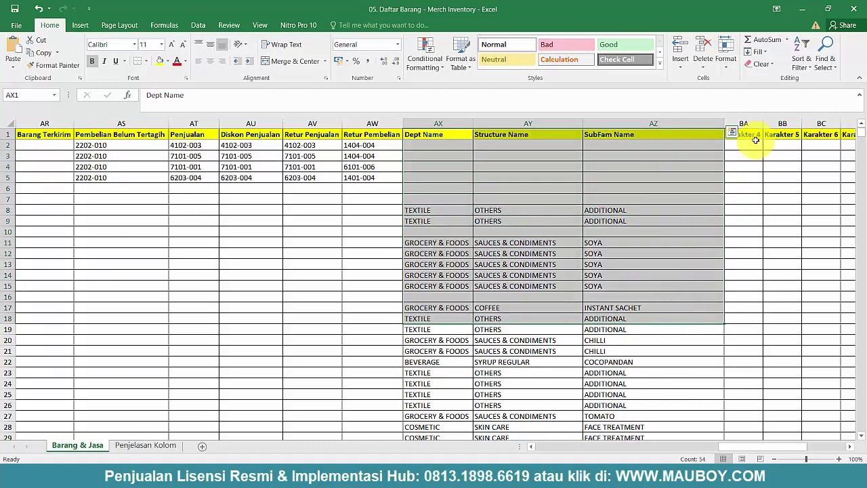
left_click(755, 133)
left_click(776, 133)
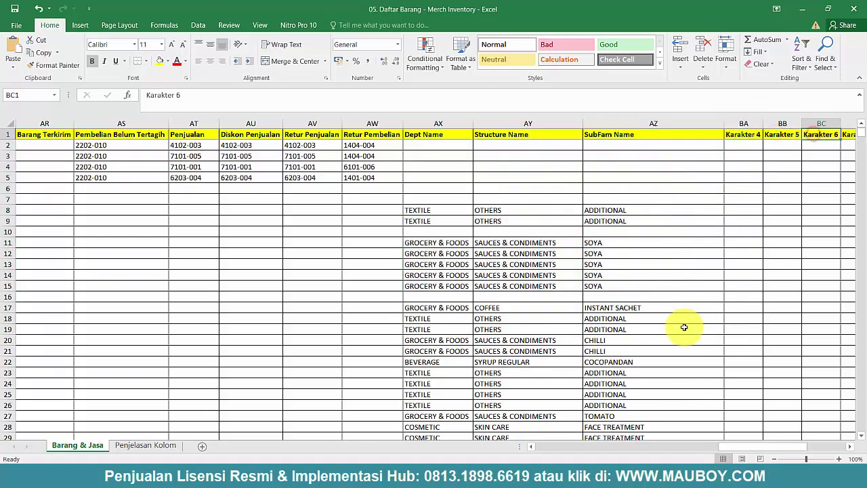
Recheck the opening balance entries from Cabang Saldo to Per Tanggal from row 6 down, then the Gesek Tunai item's name in row 3
left_click_drag(738, 448, 662, 445)
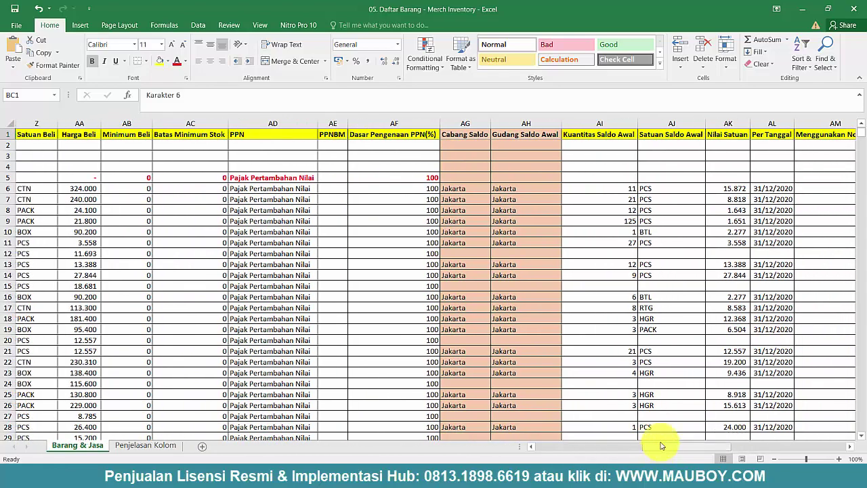
left_click(512, 188)
left_click_drag(604, 186, 761, 237)
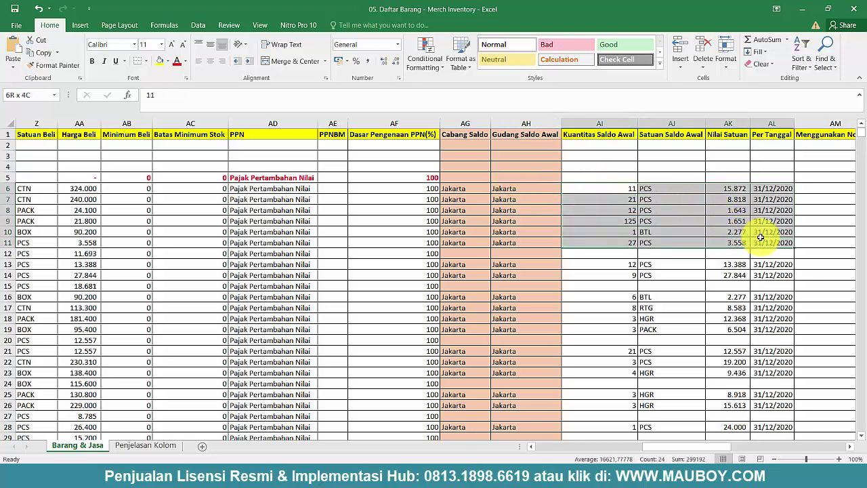
left_click_drag(464, 189, 770, 250)
left_click(480, 287)
scroll(479, 289, "down", 1)
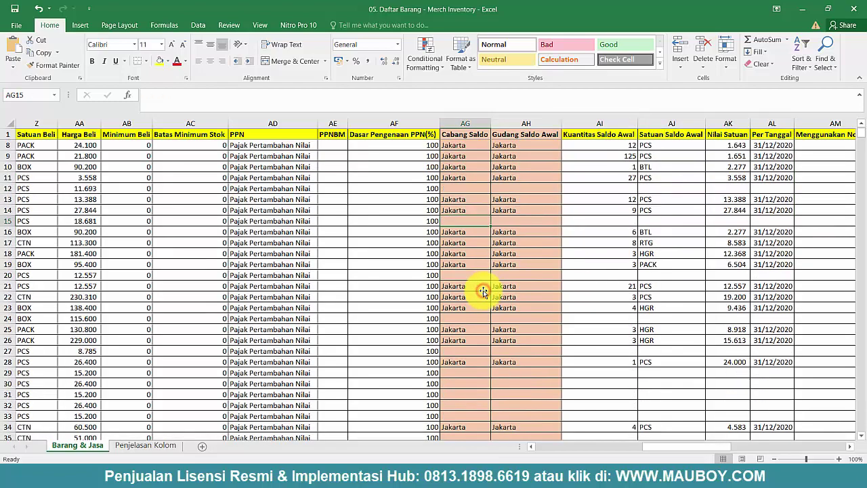
scroll(482, 290, "up", 1)
left_click_drag(662, 446, 544, 452)
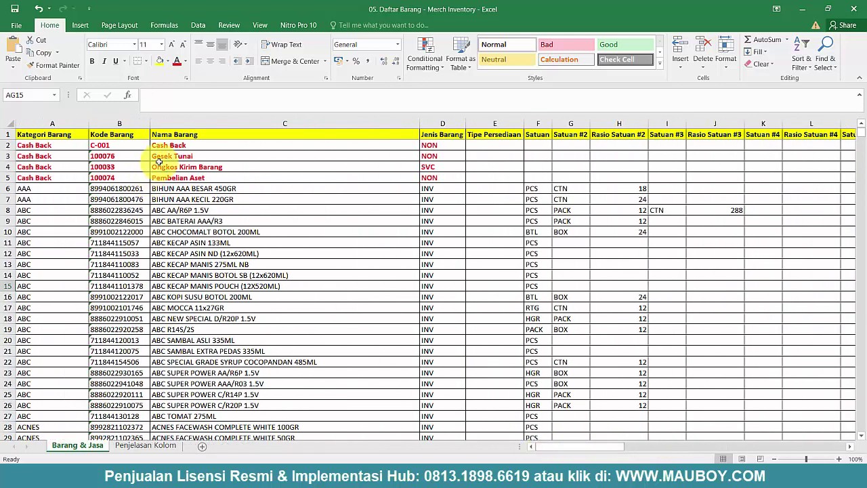
left_click(163, 155)
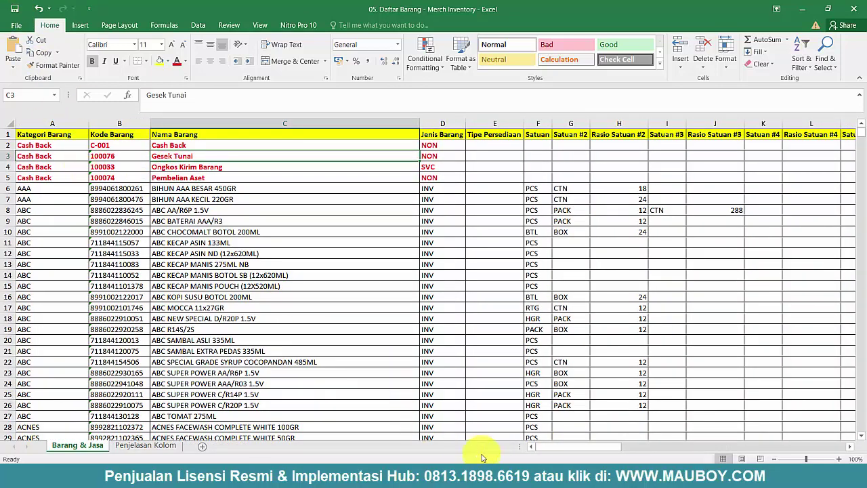
Switch to Accurate Online, close the blank new warehouse form and refresh the Gudang list
mouse_move(488, 467)
left_click(488, 423)
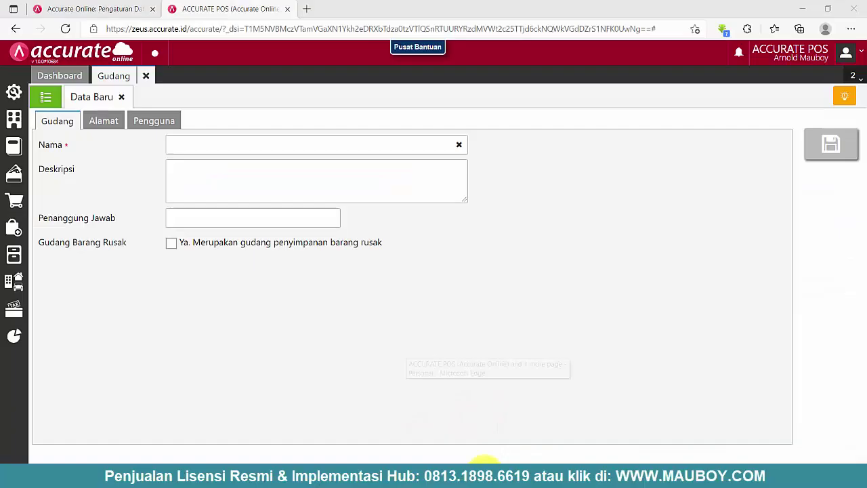
left_click(121, 99)
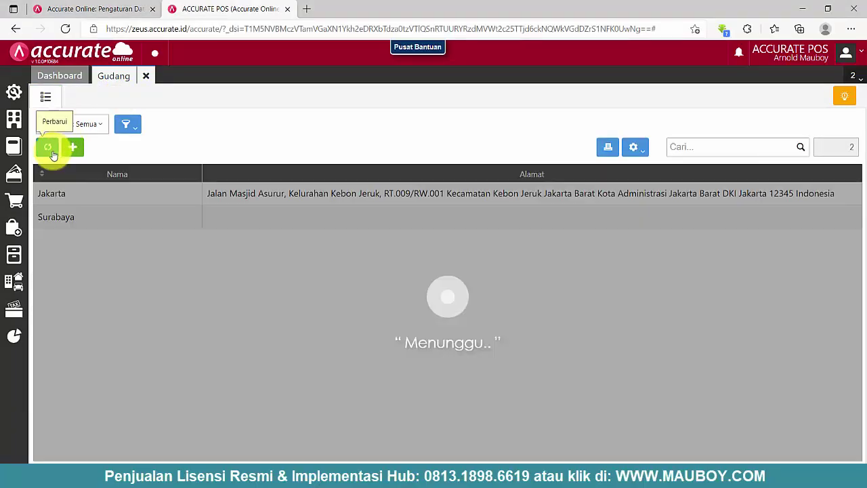
left_click(49, 148)
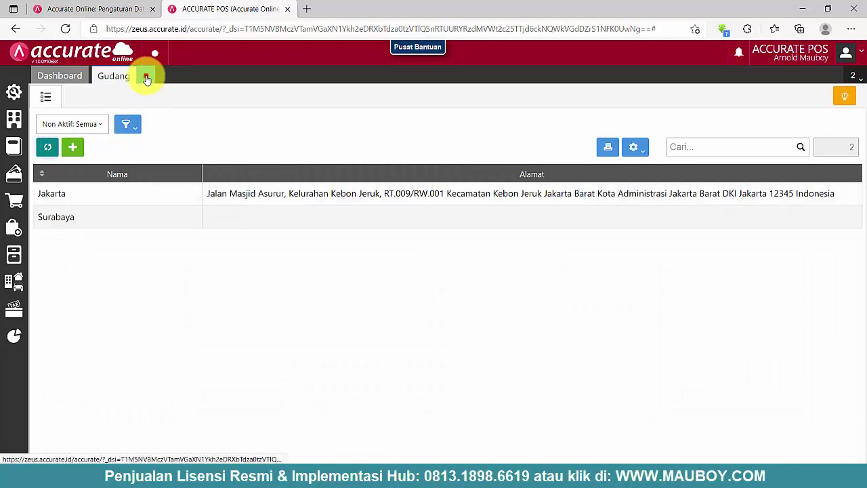
Close the Gudang page and display the Barang & Jasa list from the Persediaan module
left_click(146, 78)
left_click(14, 255)
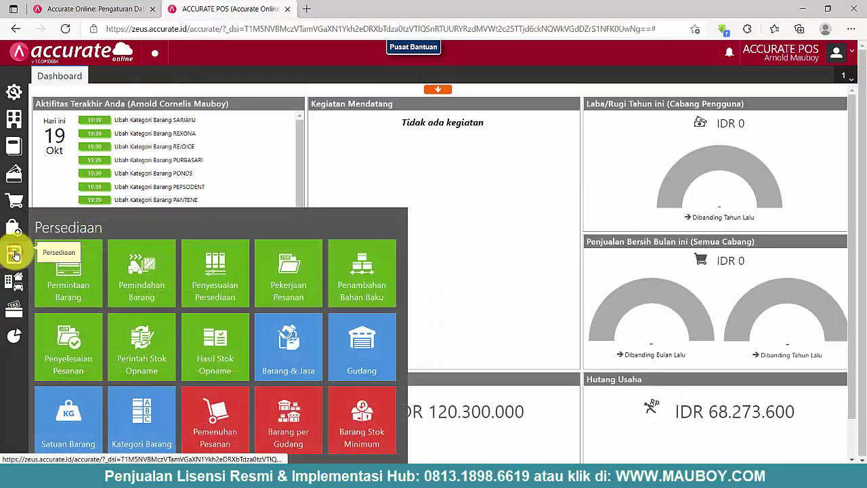
left_click(309, 357)
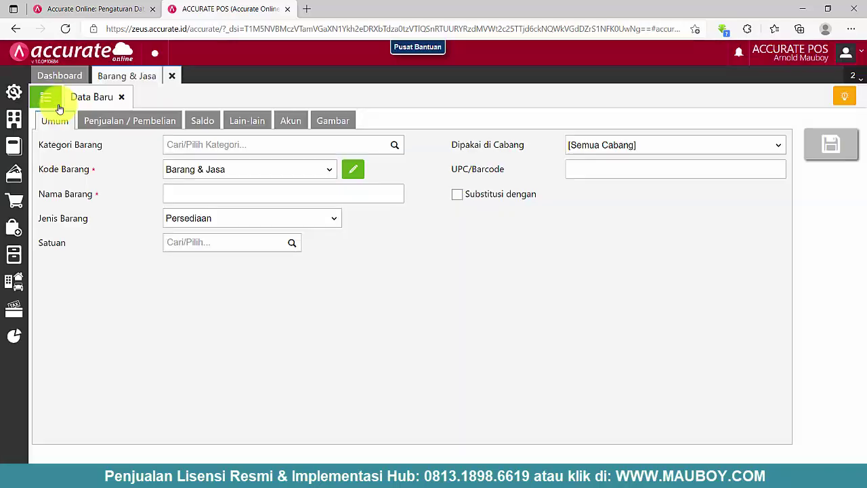
left_click(52, 99)
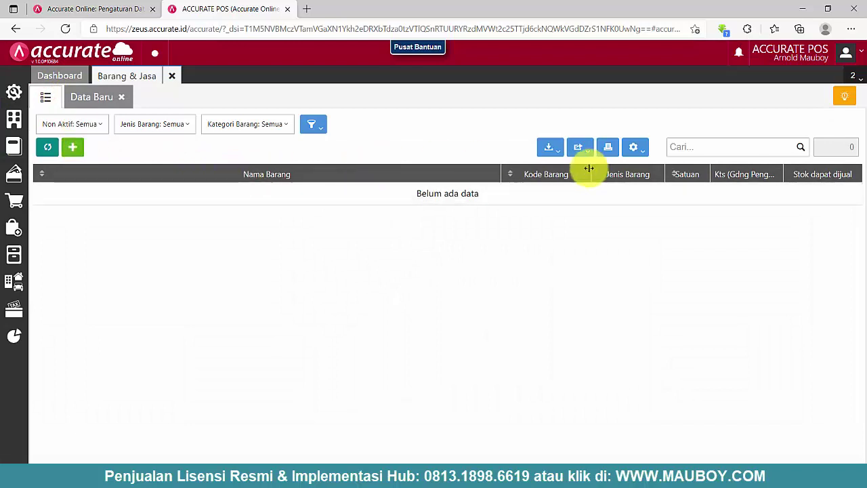
Look at the import options for Barang & Jasa, then locate the 06. Barang Group - Grouping workbook in the data excel folder
left_click(550, 150)
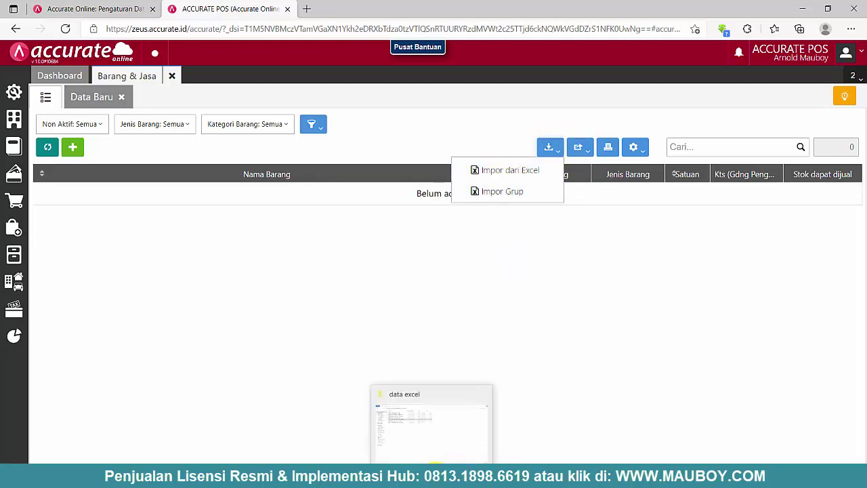
left_click(433, 441)
left_click(158, 135)
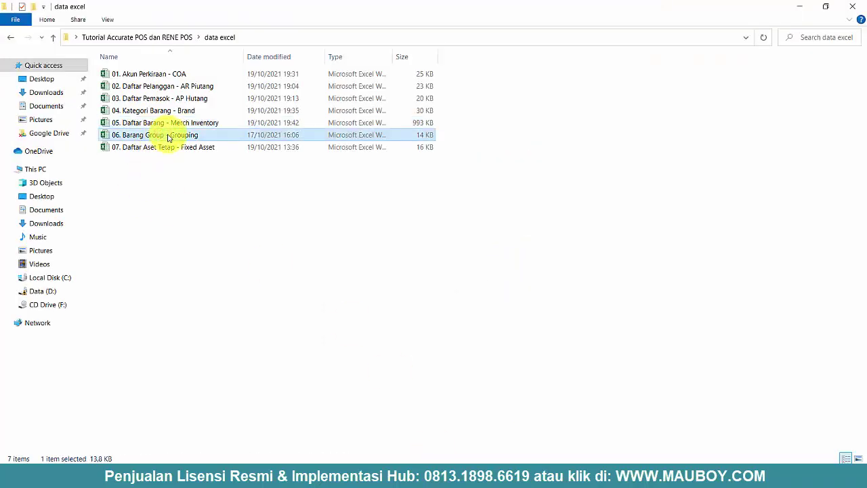
Switch to the 05. Daftar Barang - Merch Inventory workbook and examine the ALKINDO KN95 face mask rows 66 and 67, including their Jenis Barang
left_click(799, 7)
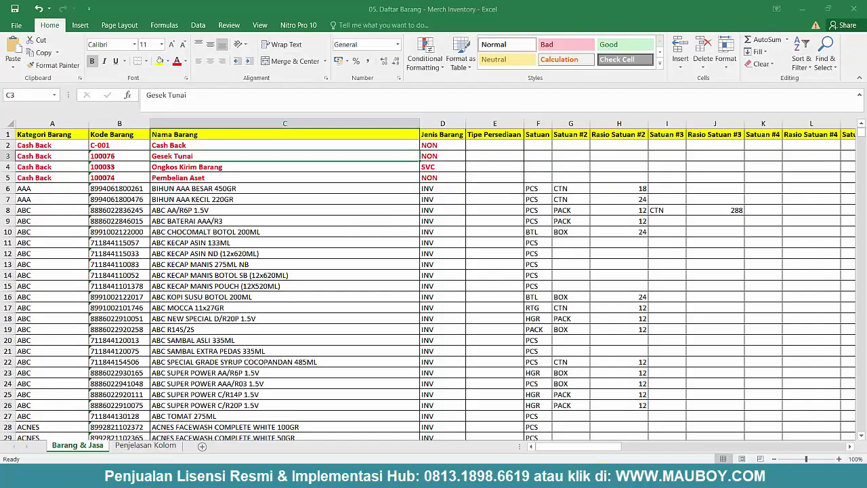
left_click(371, 284)
scroll(454, 285, "down", 5)
scroll(454, 285, "down", 14)
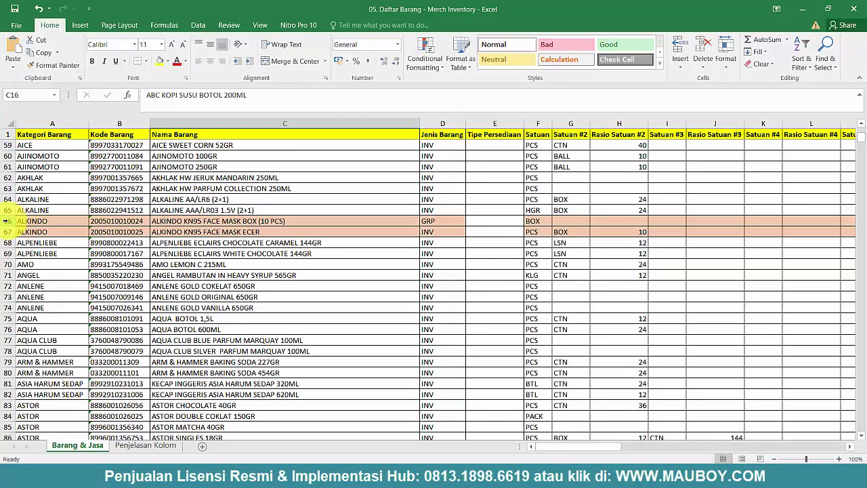
left_click(7, 220)
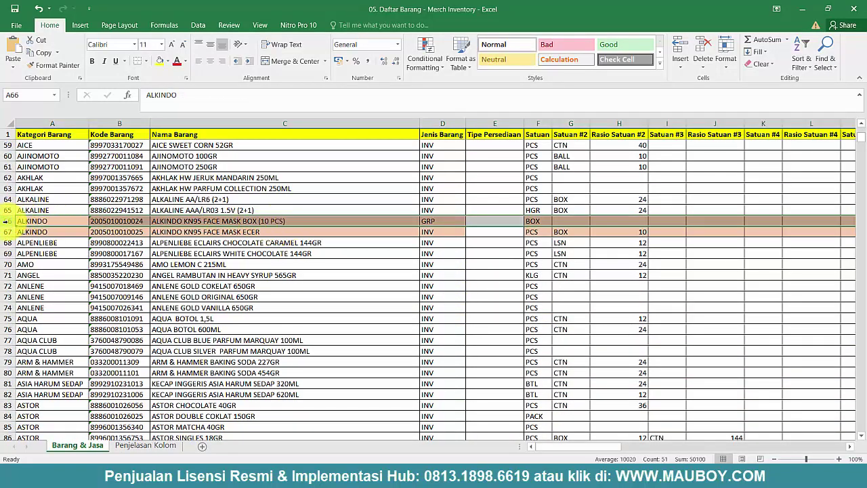
left_click(587, 221)
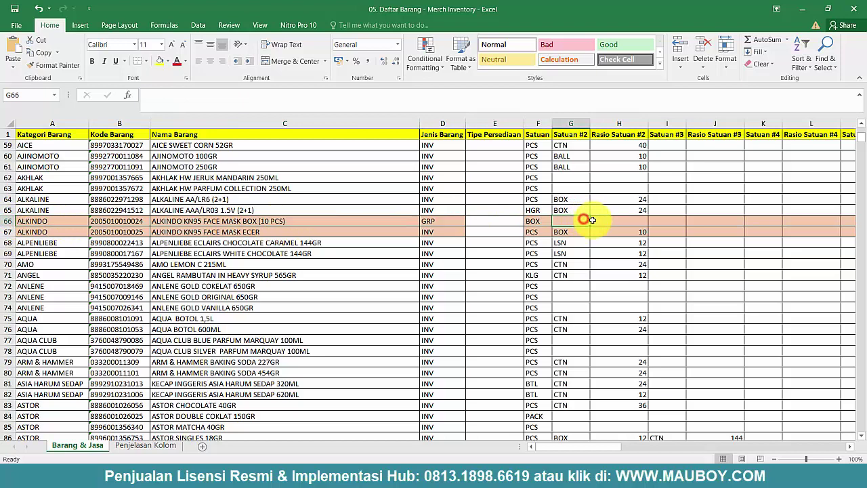
left_click(663, 221)
left_click(8, 221)
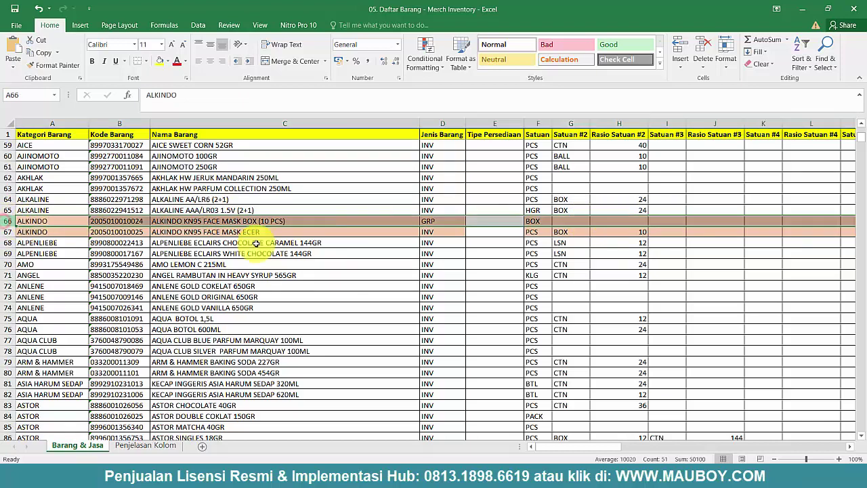
left_click(439, 221)
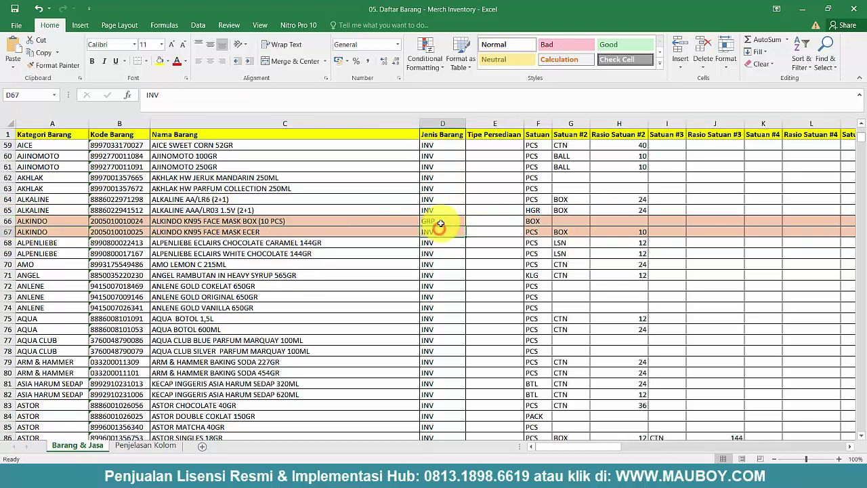
scroll(443, 223, "down", 3)
scroll(459, 246, "up", 5)
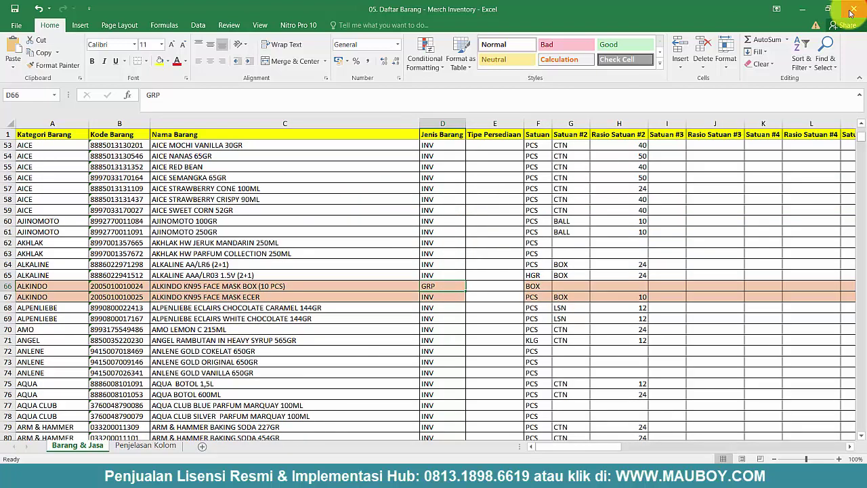
left_click(72, 135)
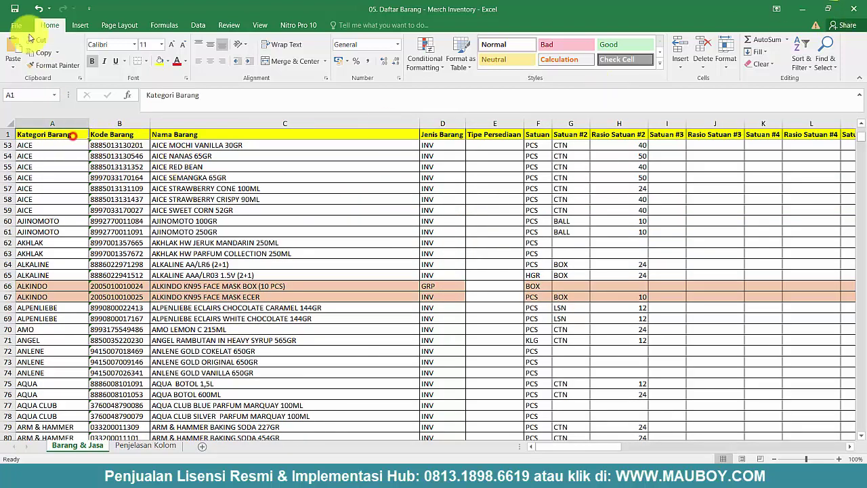
Switch to Accurate Online, start the Barang & Jasa import from Excel, and download and open the example file item-import-id
left_click(807, 10)
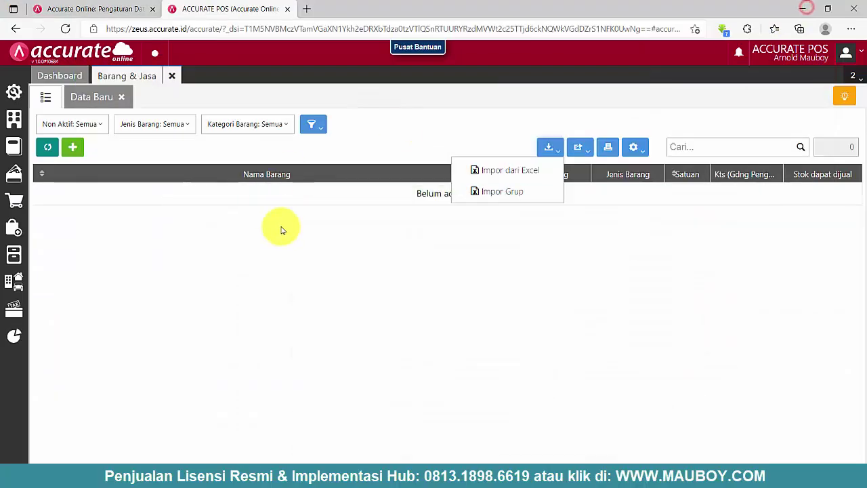
left_click(502, 173)
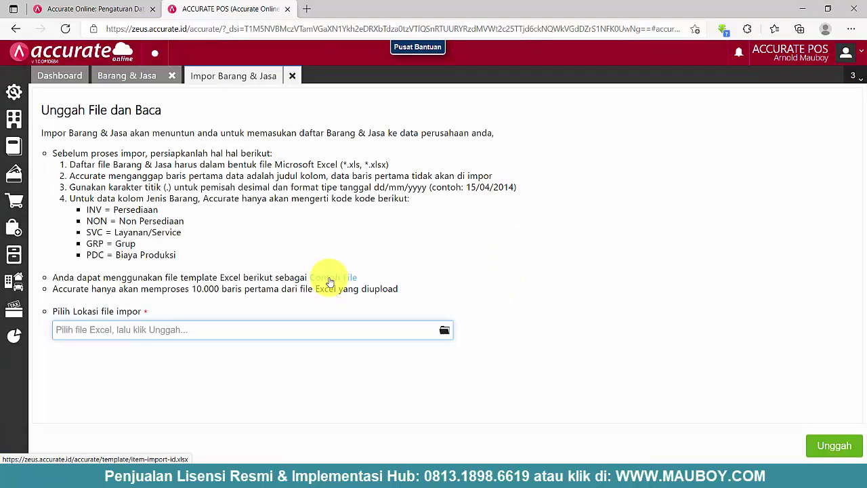
left_click(330, 280)
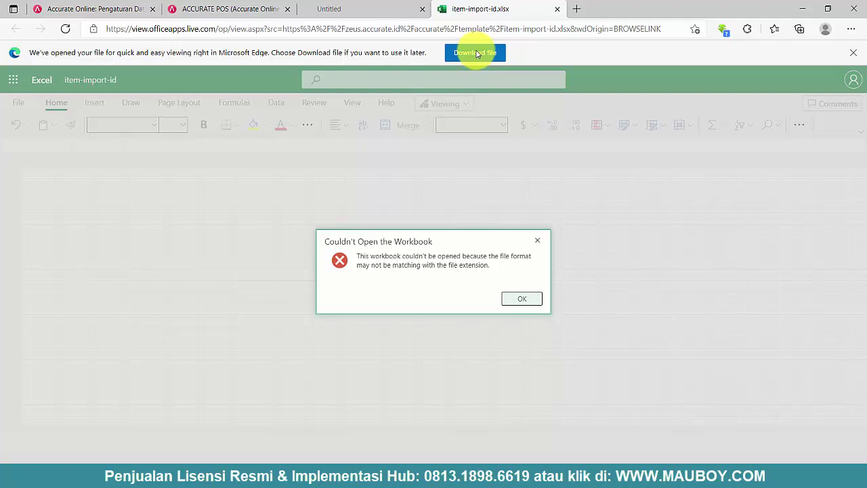
left_click(475, 52)
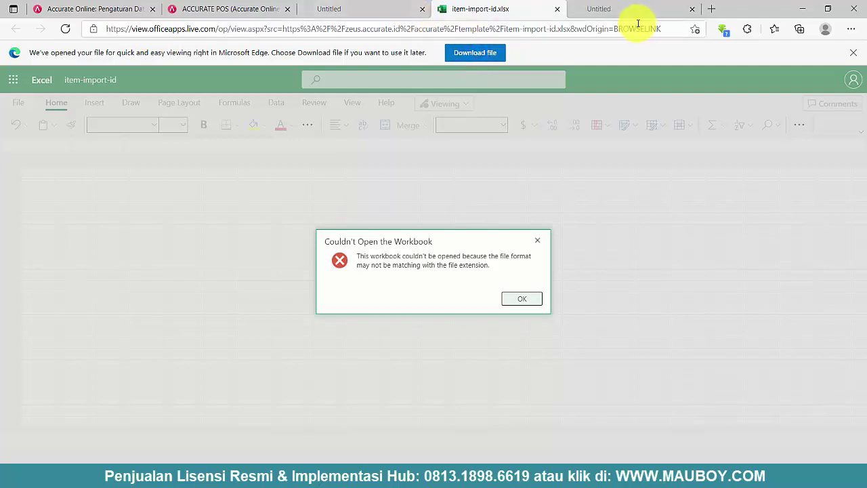
left_click(658, 89)
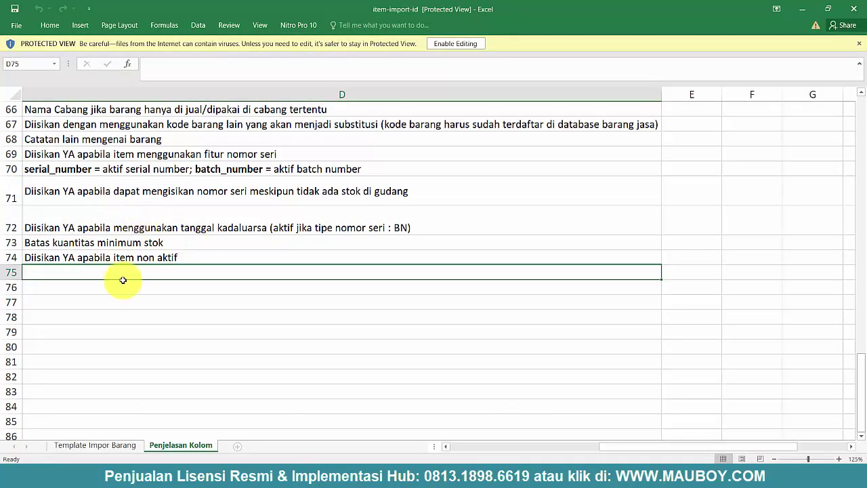
Look over the Template Impor Barang sheet from its first column, including sample rows 2 to 6, and leave the template
left_click(105, 445)
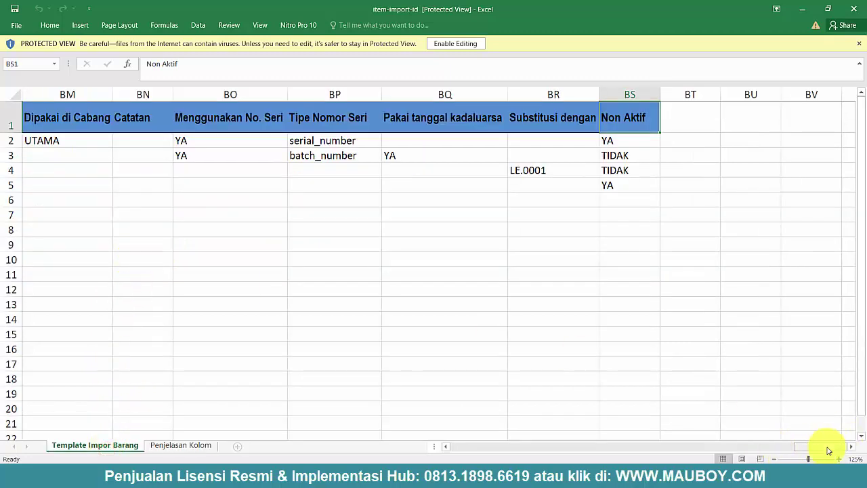
left_click_drag(827, 447, 473, 457)
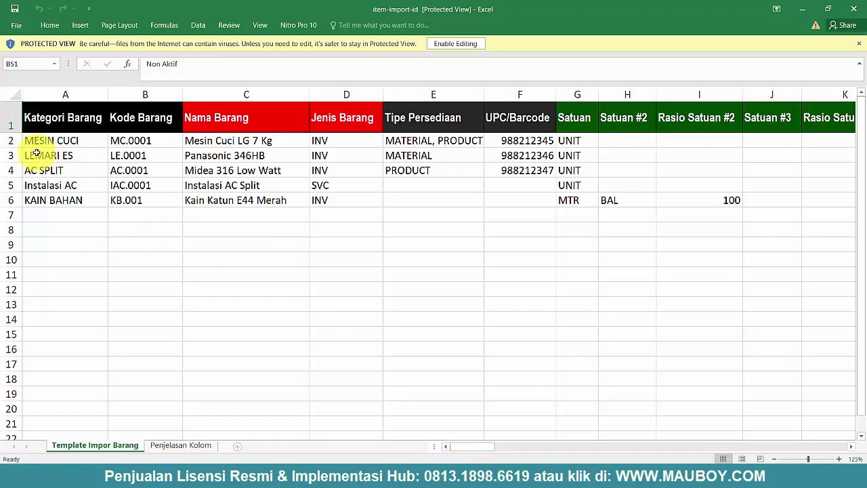
left_click_drag(13, 142, 10, 198)
left_click(802, 9)
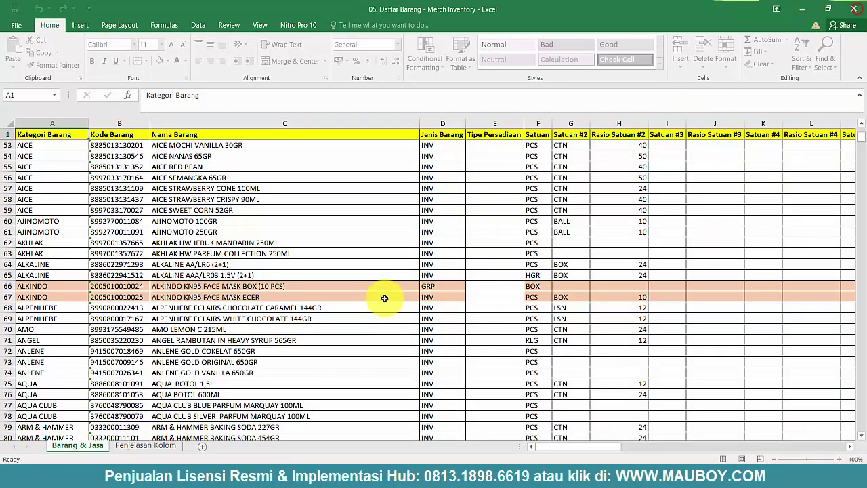
Compare the item workbook's Barang & Jasa sheet with the template, checking the Kategori Barang entries and the remaining columns
left_click(147, 264)
scroll(169, 230, "up", 15)
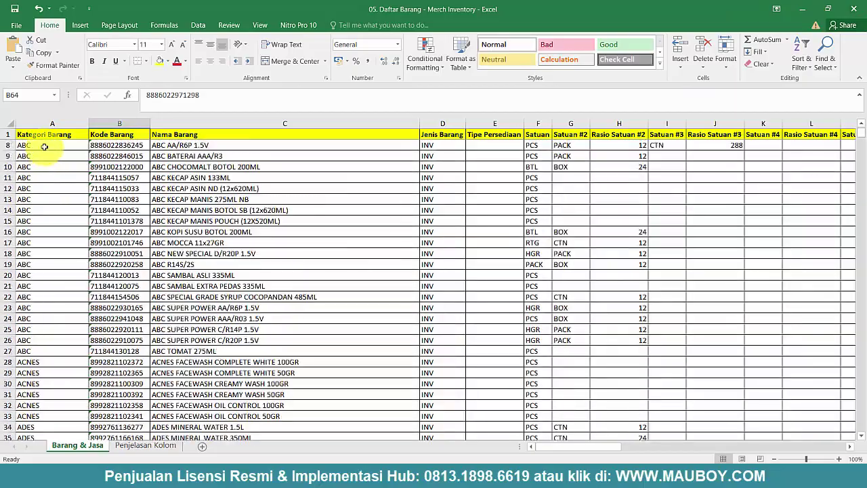
left_click(48, 124)
left_click_drag(48, 126, 48, 123)
scroll(57, 207, "down", 20)
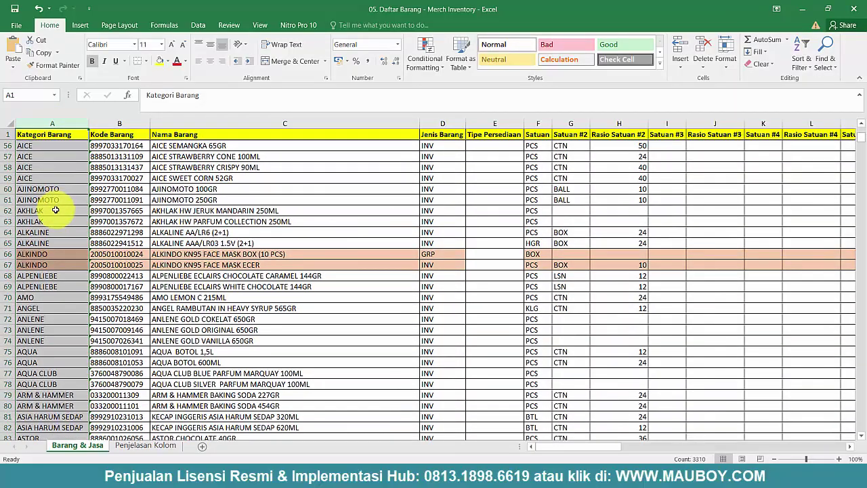
left_click(55, 210)
left_click(41, 300)
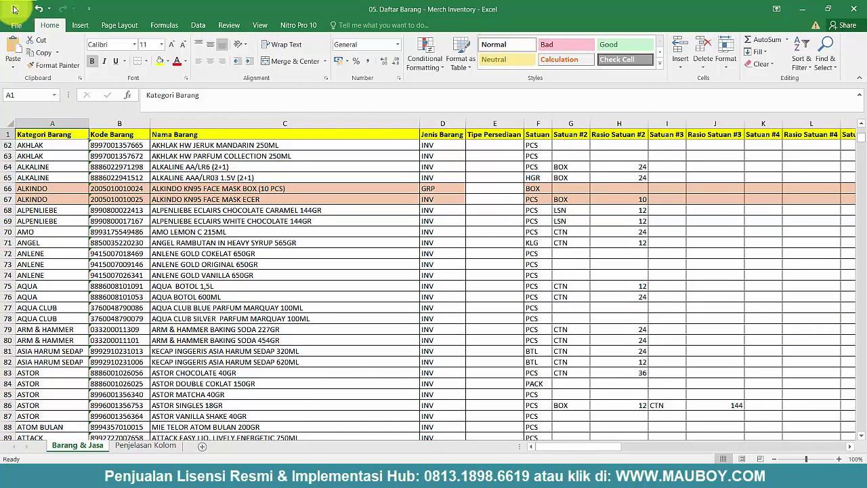
left_click(366, 315)
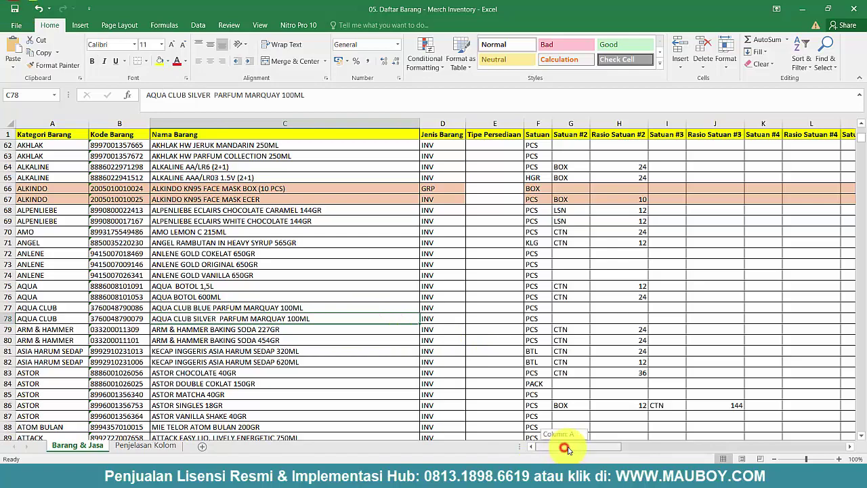
left_click_drag(567, 449, 532, 428)
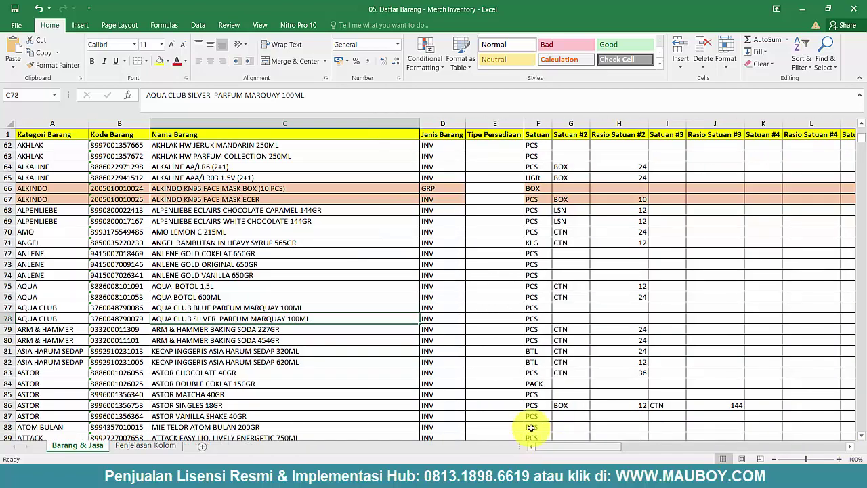
Switch to the browser, dismiss the workbook error, and close the item-import-id.xlsx and Untitled tabs
left_click(807, 10)
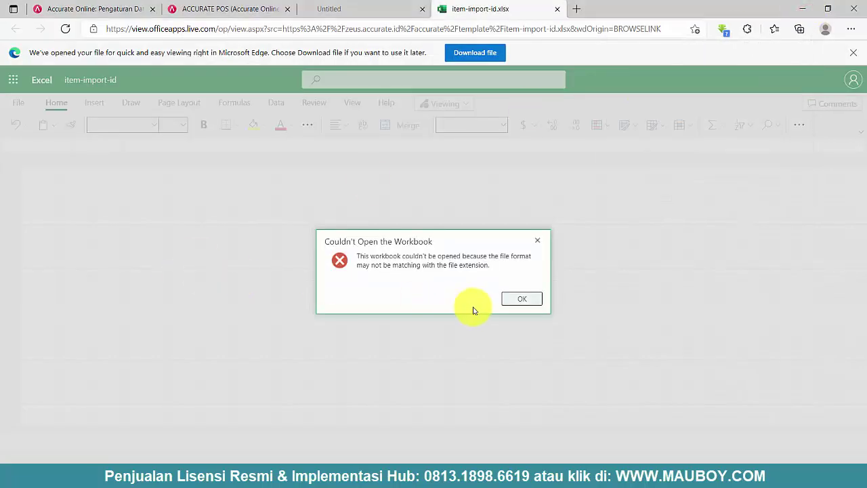
left_click(516, 299)
left_click(559, 9)
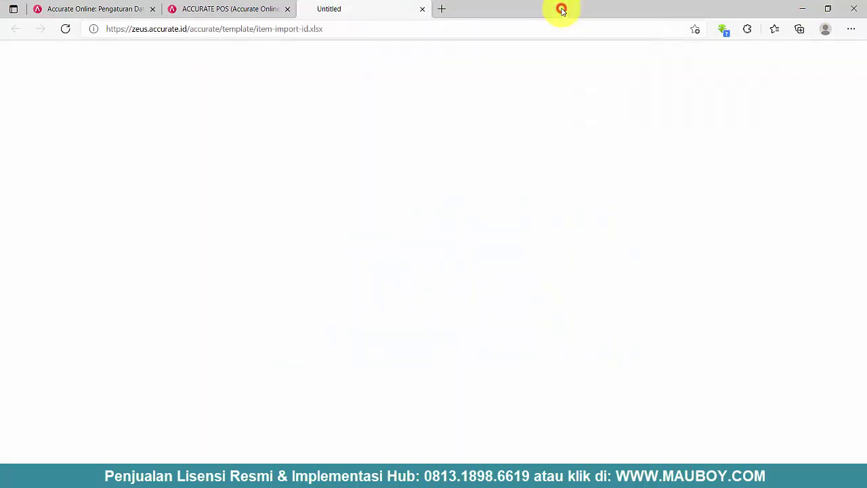
left_click(423, 10)
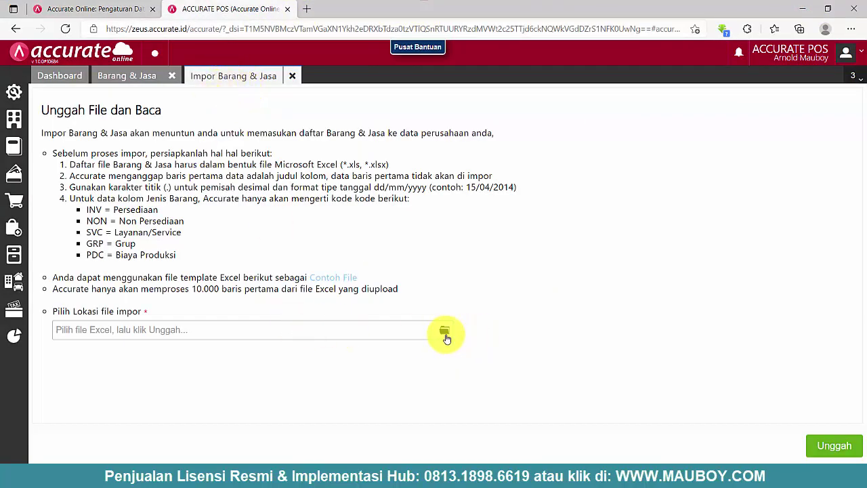
Close the item workbook in Excel and upload 05. Daftar Barang - Merch Inventory as the Barang & Jasa import file
left_click(446, 330)
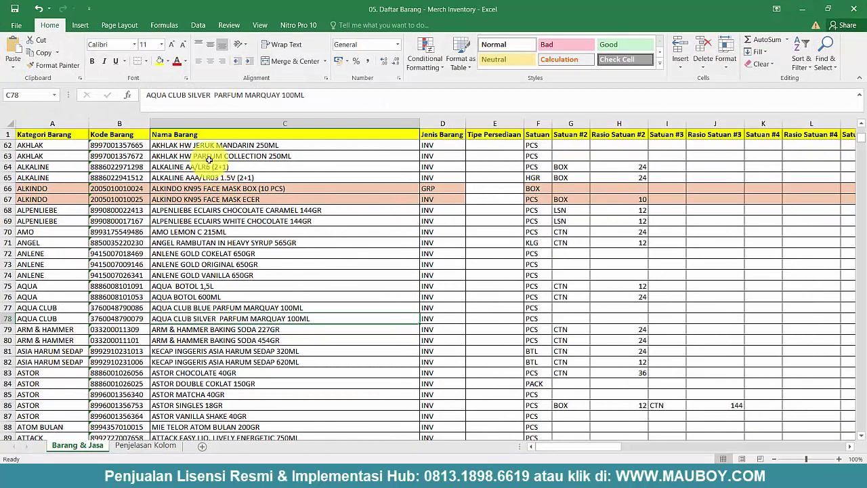
left_click(211, 156)
left_click(857, 12)
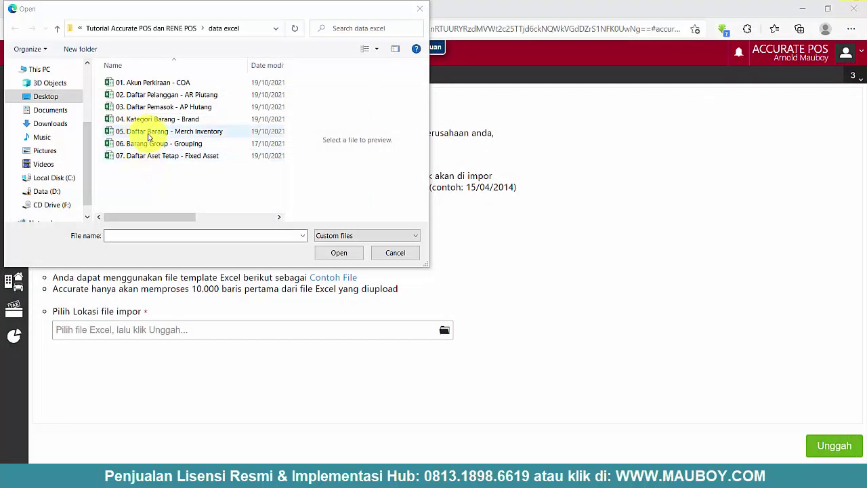
left_click(148, 133)
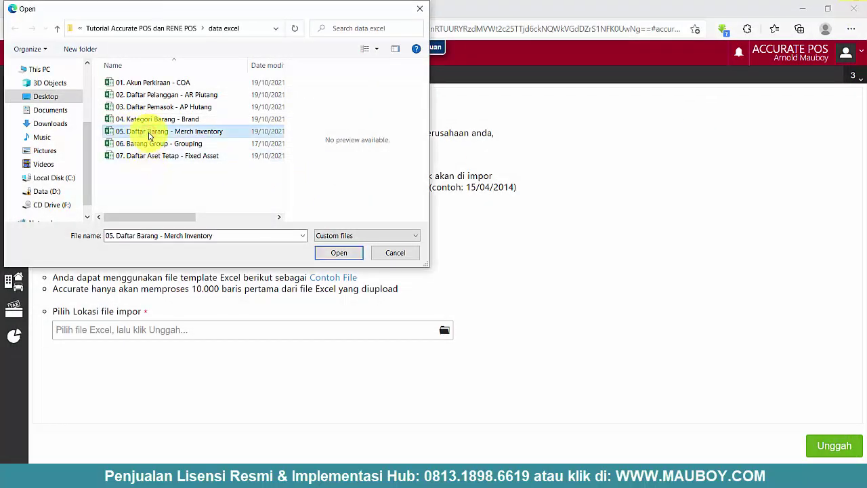
left_click(343, 253)
left_click(835, 445)
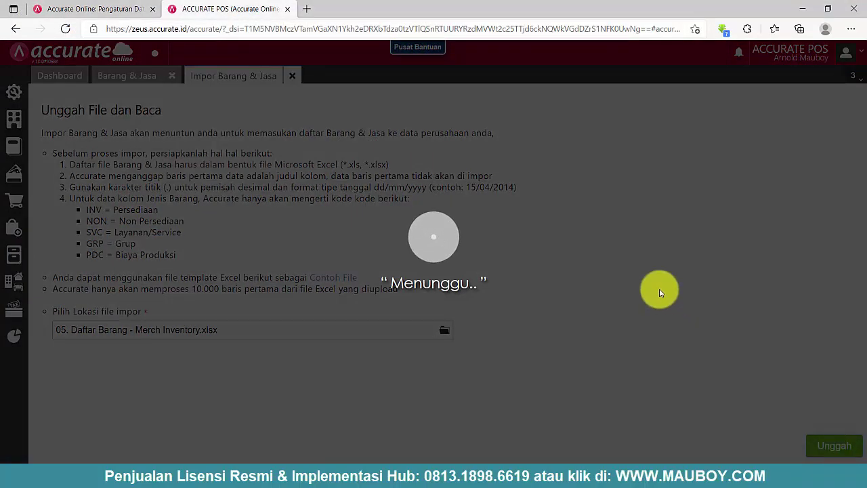
Check the Pemetaan Kolom Data mappings from Kategori Barang through the Saldo Awal, Nomor Seri/Produksi and Akun Perkiraan sections
scroll(661, 293, "down", 5)
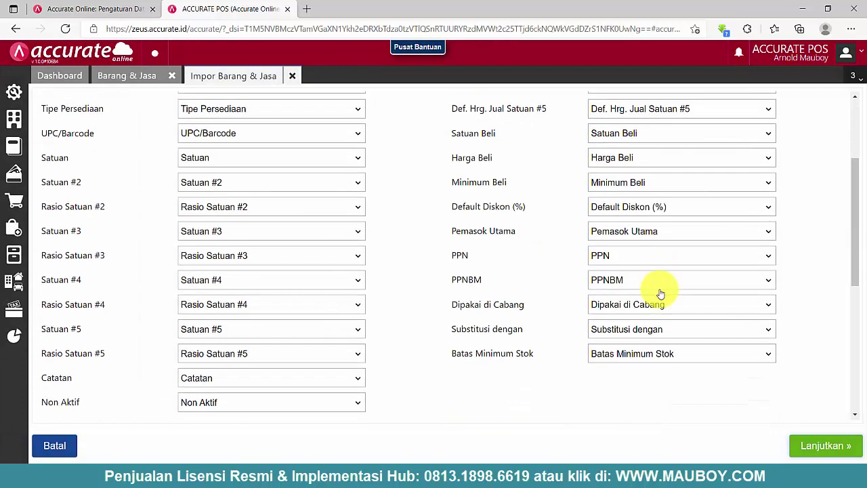
scroll(661, 292, "down", 3)
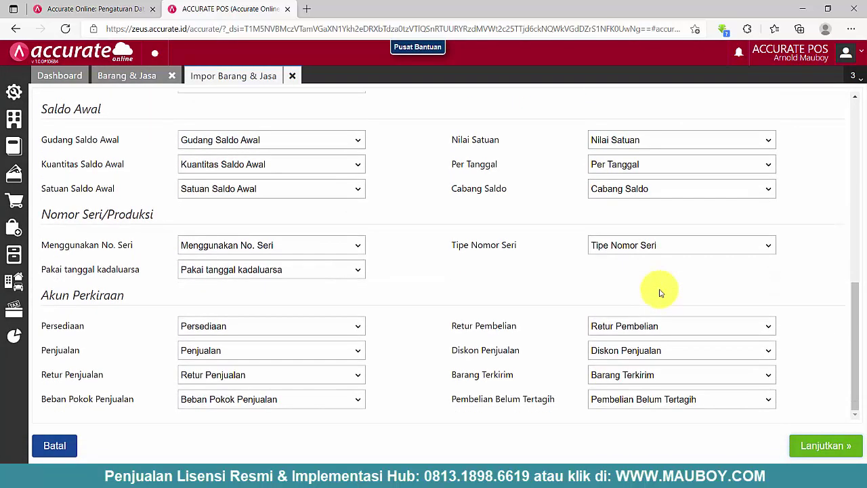
scroll(660, 293, "up", 6)
scroll(661, 292, "up", 2)
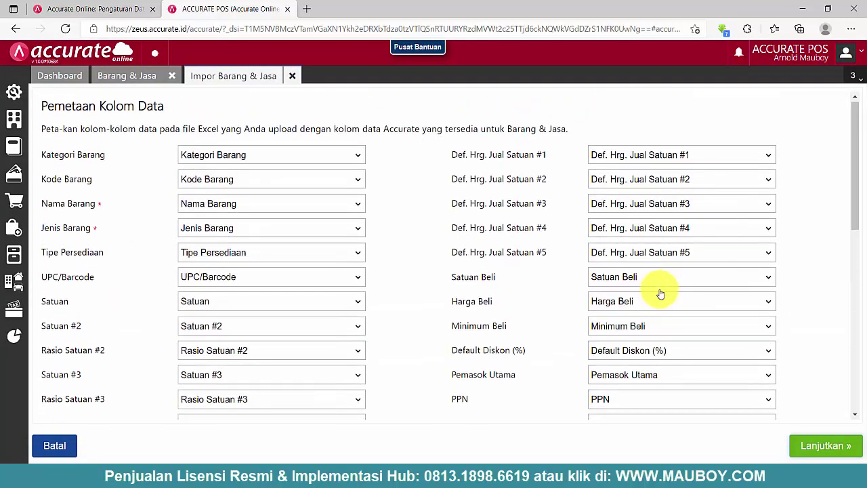
scroll(661, 292, "down", 3)
scroll(661, 293, "down", 5)
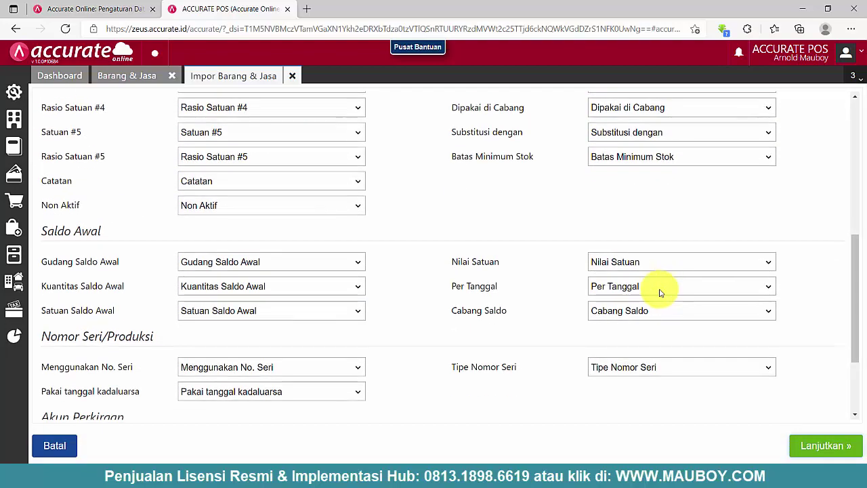
scroll(661, 292, "down", 2)
scroll(660, 292, "up", 7)
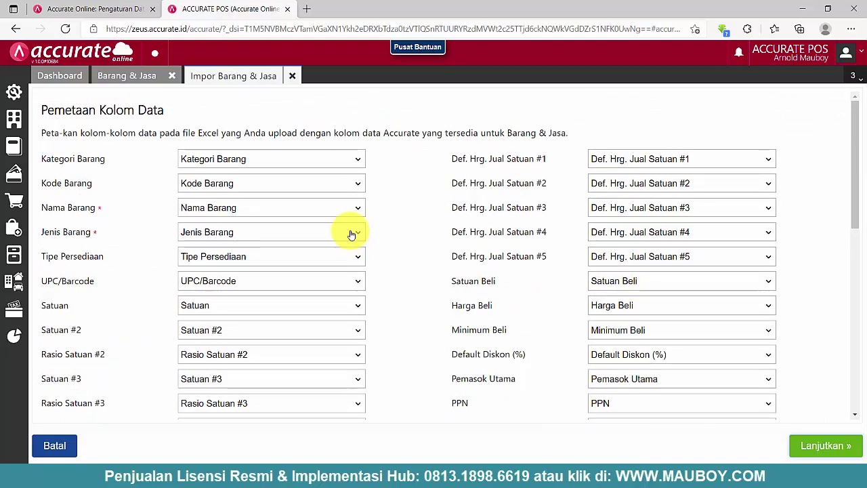
scroll(352, 234, "down", 3)
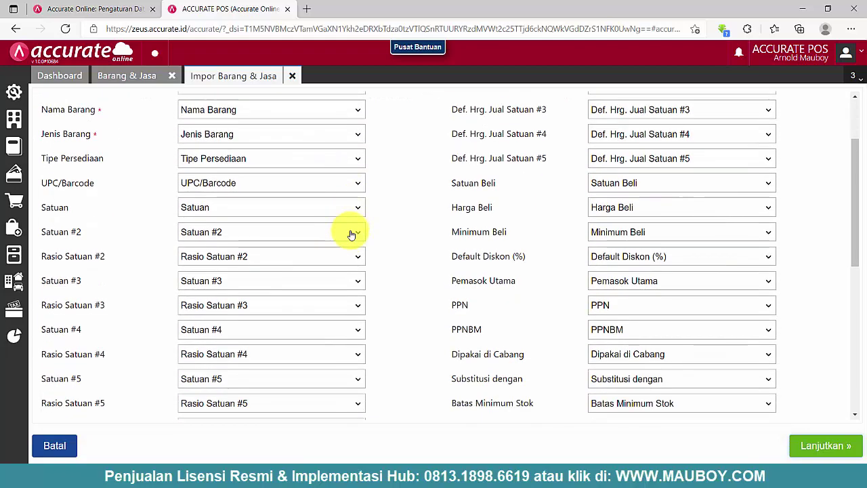
scroll(351, 234, "down", 3)
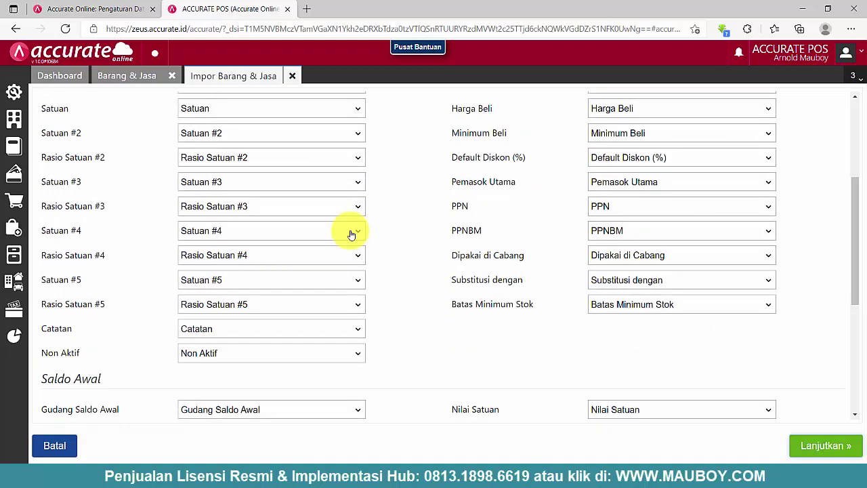
scroll(351, 235, "down", 3)
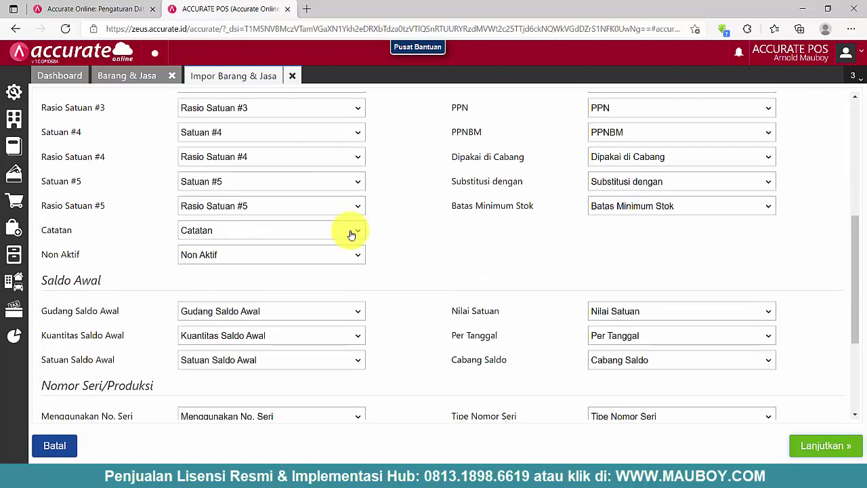
scroll(352, 235, "down", 3)
scroll(352, 234, "down", 2)
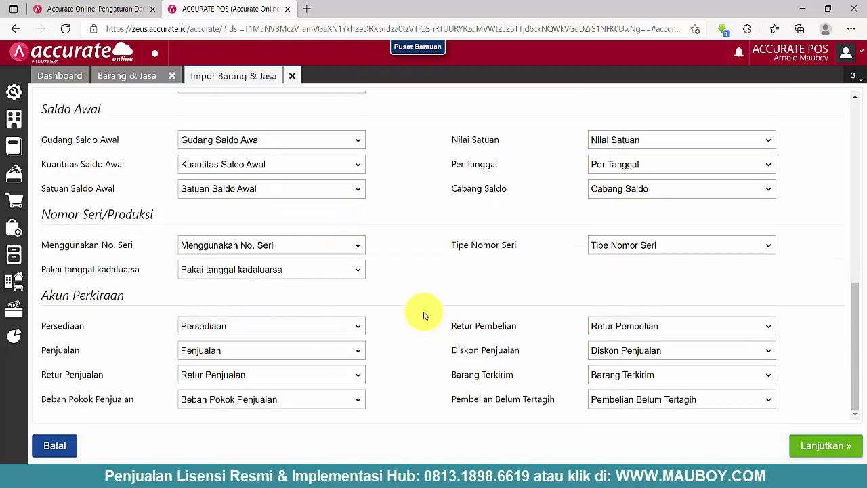
Review the column mapping for the Barang & Jasa import and proceed to the import confirmation
scroll(414, 316, "up", 10)
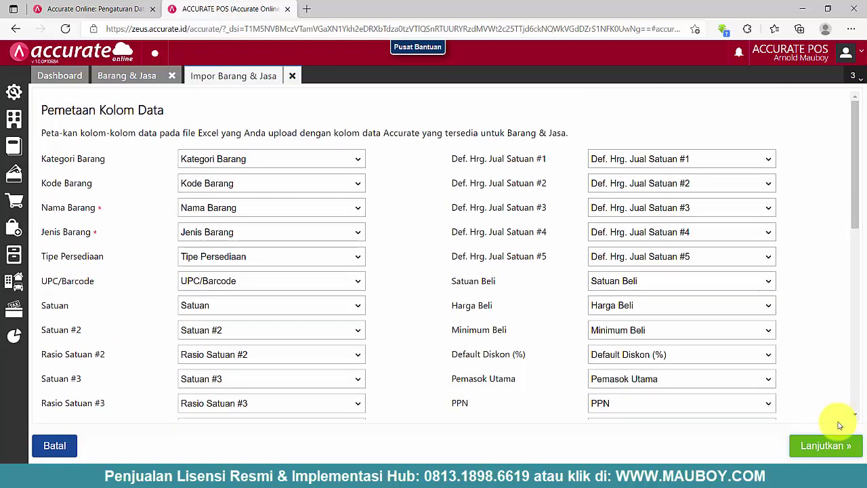
scroll(829, 380, "down", 10)
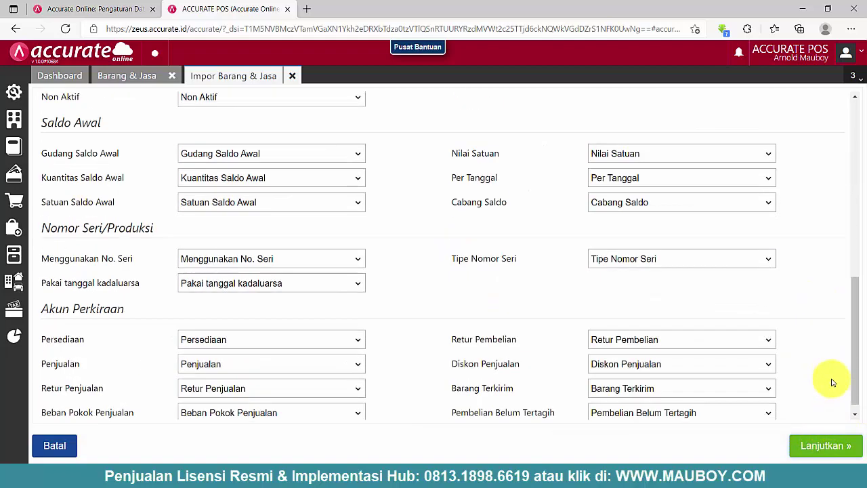
left_click(834, 446)
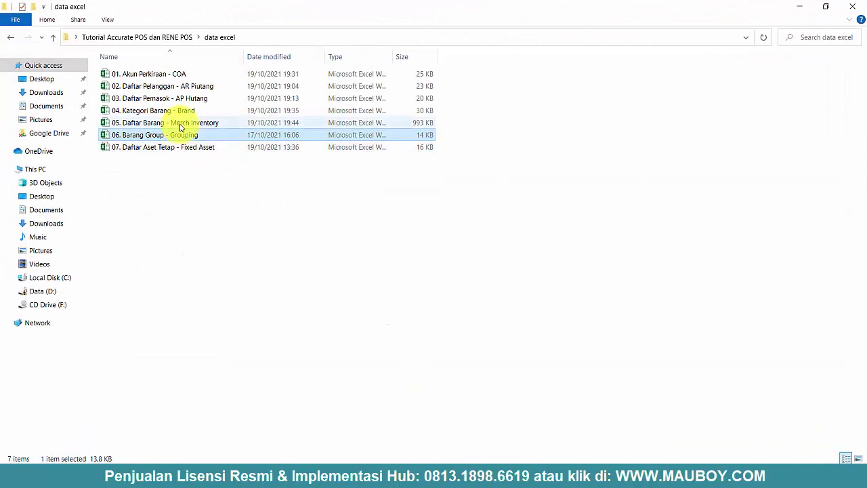
Open the workbook "05. Daftar Barang - Merch Inventory" and browse the item rows on the Barang & Jasa sheet
left_click(180, 127)
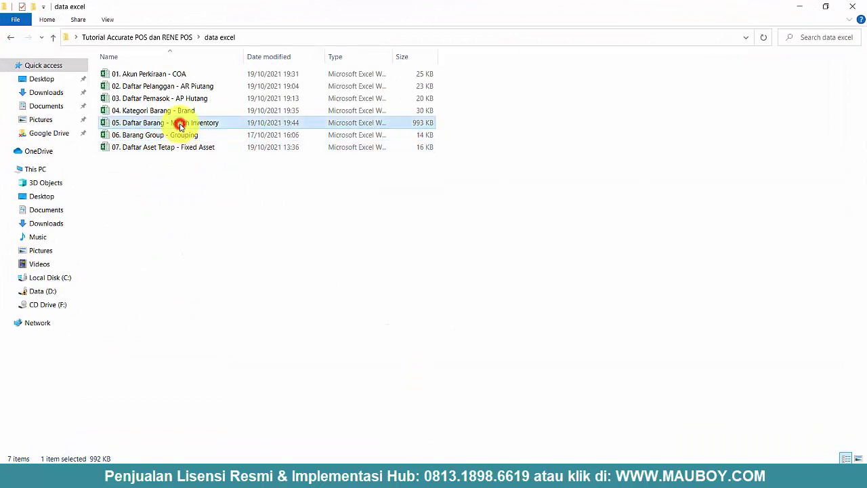
double_click(180, 126)
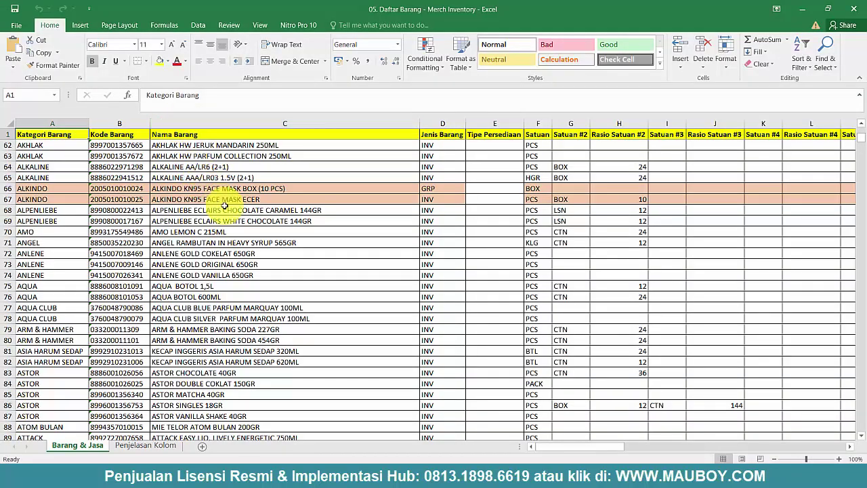
left_click(225, 207)
scroll(279, 343, "down", 11)
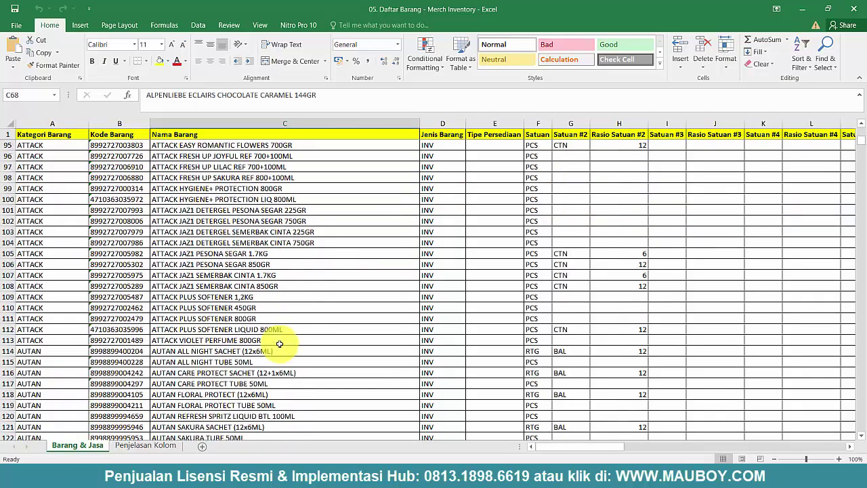
scroll(280, 344, "down", 20)
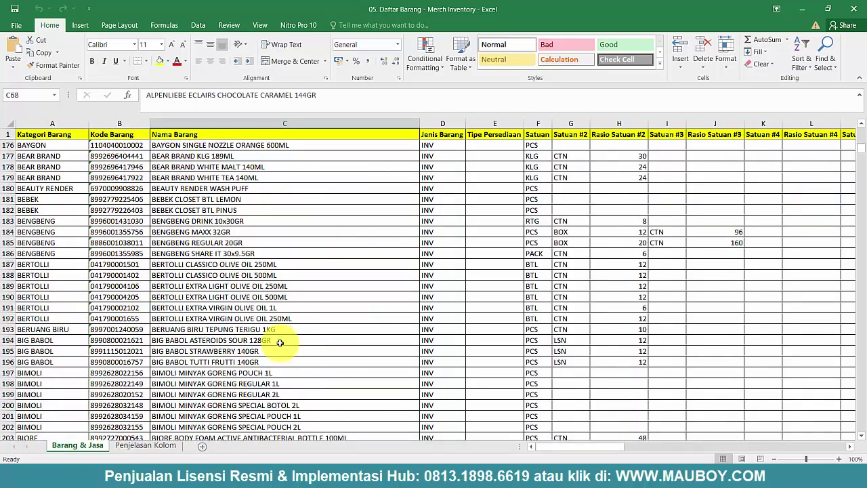
scroll(279, 342, "down", 20)
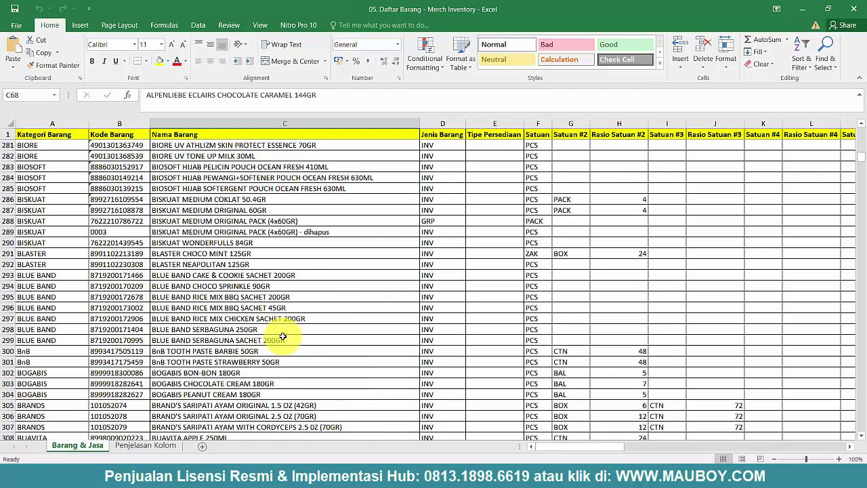
scroll(283, 335, "down", 12)
left_click_drag(862, 163, 865, 126)
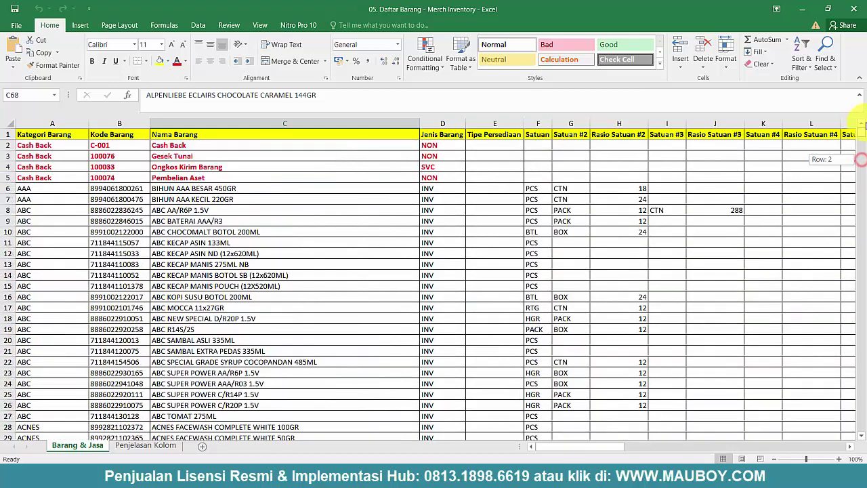
Select all cells of the Barang & Jasa sheet to check the extent of the item data
left_click(10, 124)
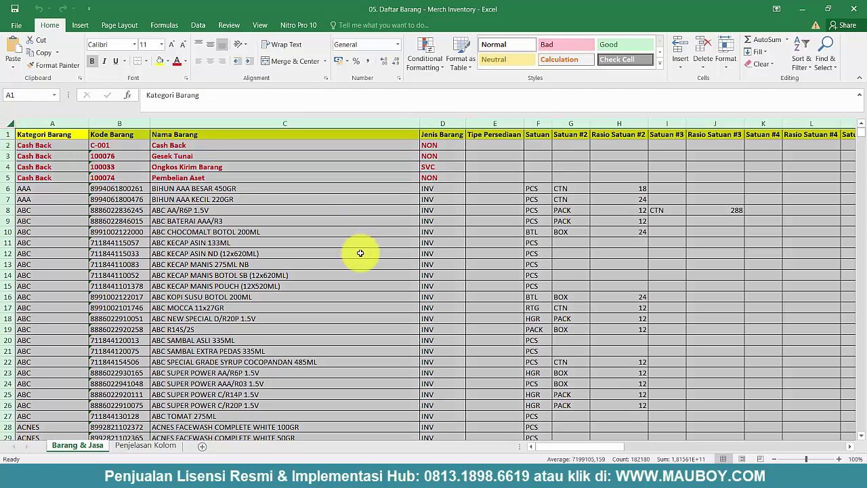
left_click(184, 189)
left_click(5, 125)
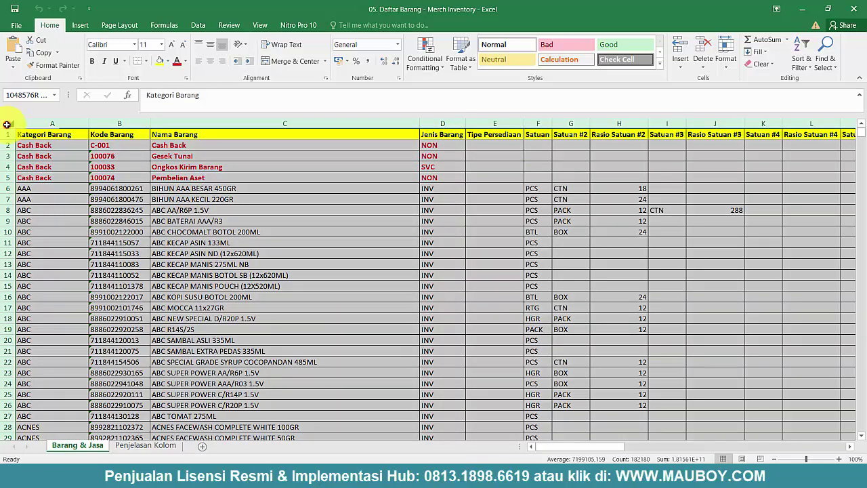
left_click(172, 211)
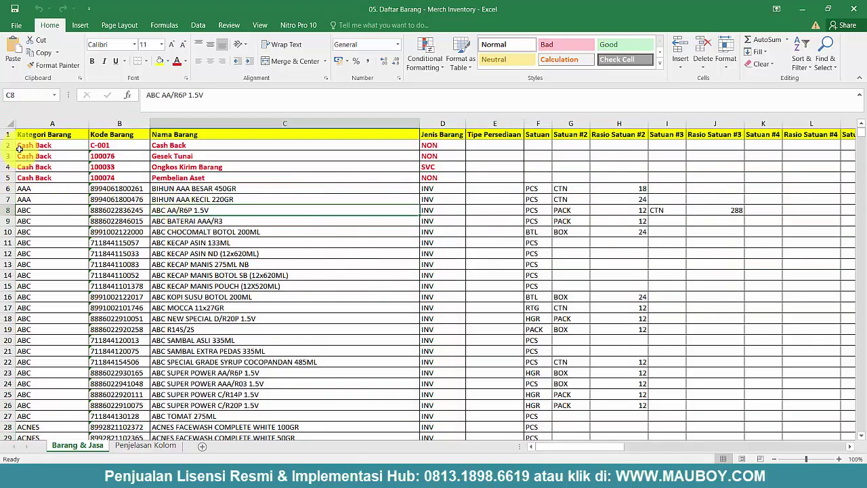
left_click(5, 125)
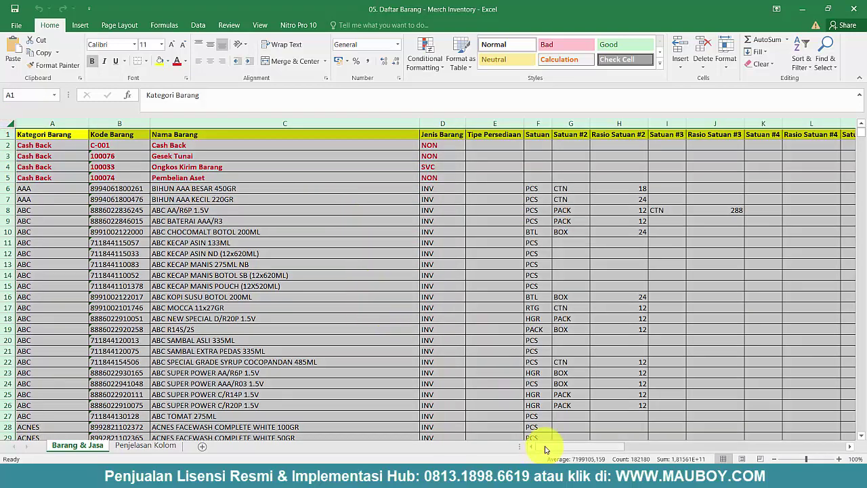
Examine the Cabang Saldo and Gudang Saldo Awal entries for the items from row 6 onward
left_click_drag(546, 449, 665, 446)
left_click_drag(397, 189, 399, 298)
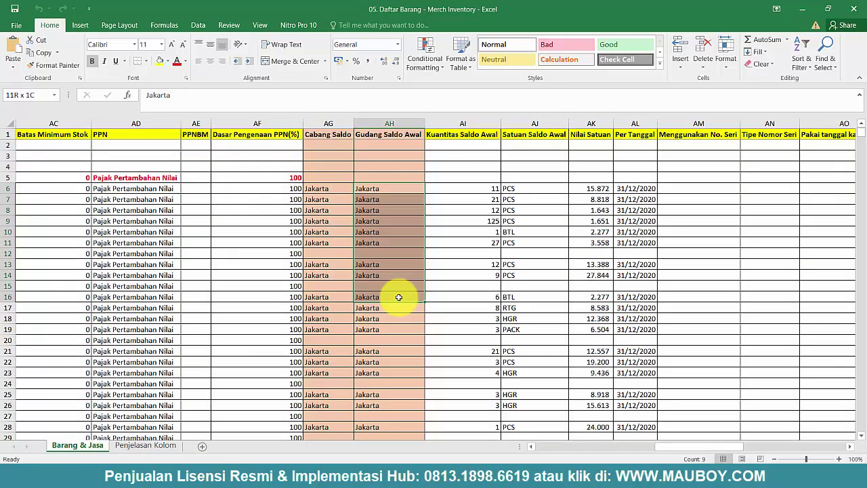
left_click(319, 189)
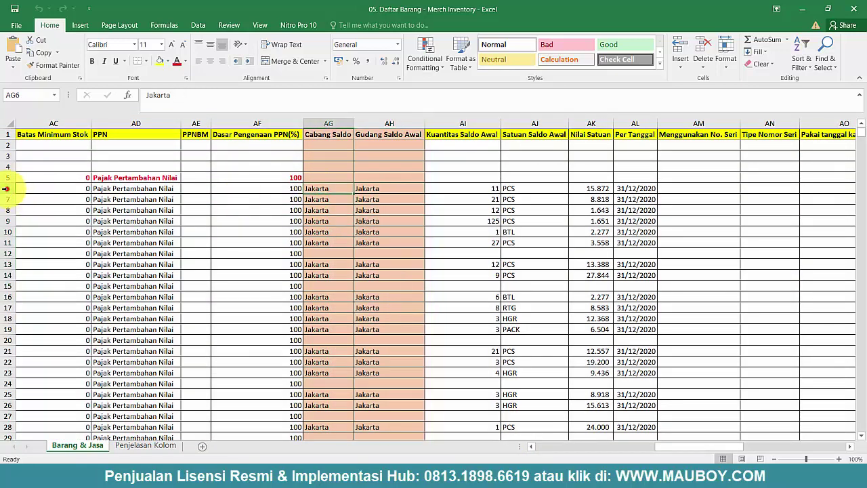
left_click_drag(5, 188, 34, 296)
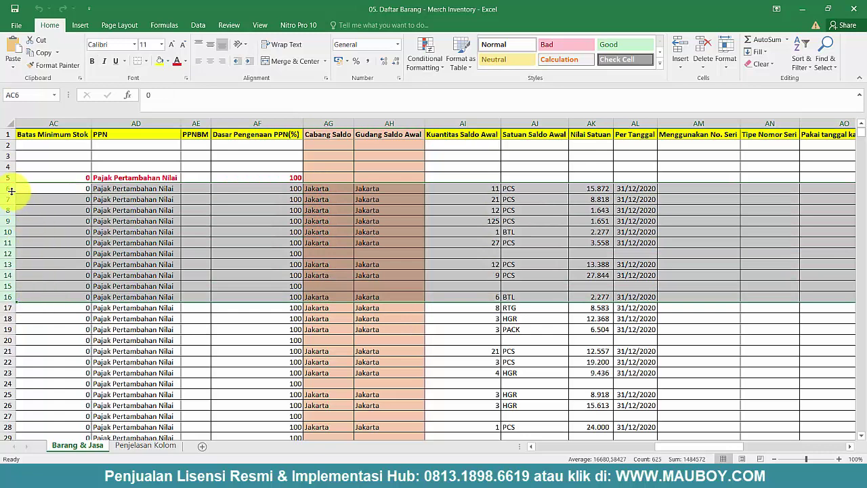
left_click_drag(8, 188, 14, 253)
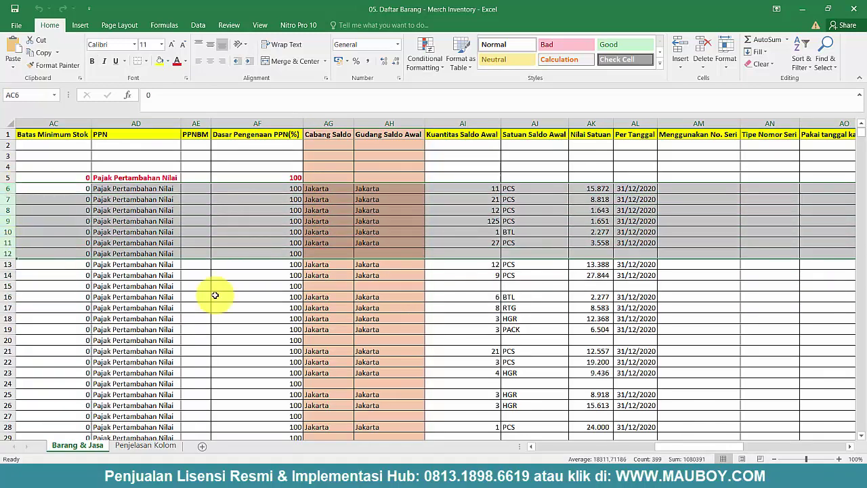
Compare the repeated item in rows 2972 and 2973 with its Jakarta and Surabaya opening balances, and close the workbook
left_click_drag(863, 136, 860, 400)
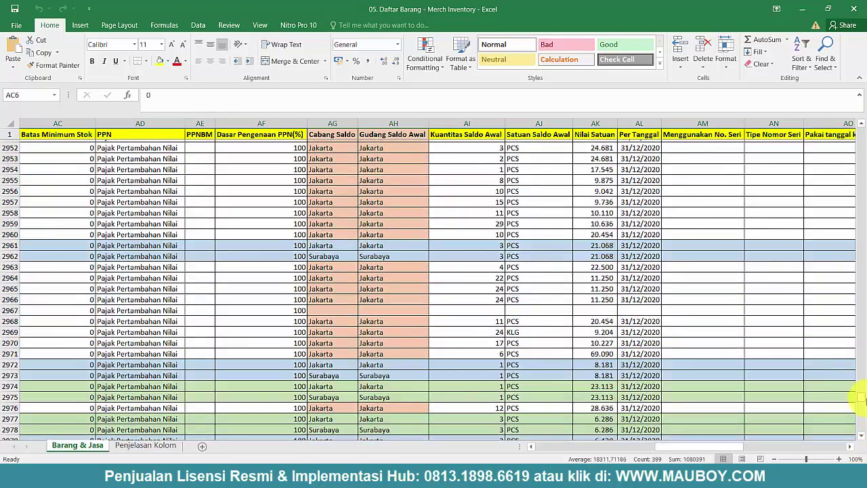
left_click(404, 373)
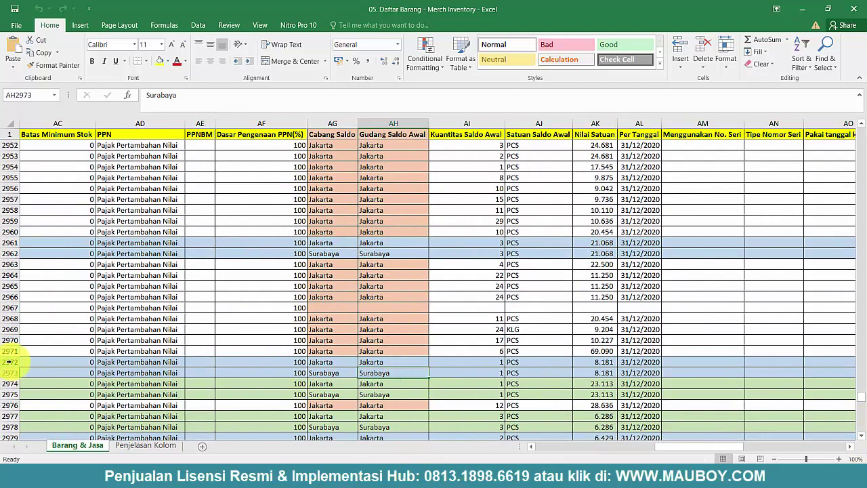
left_click_drag(12, 362, 13, 372)
scroll(676, 447, "left", 10)
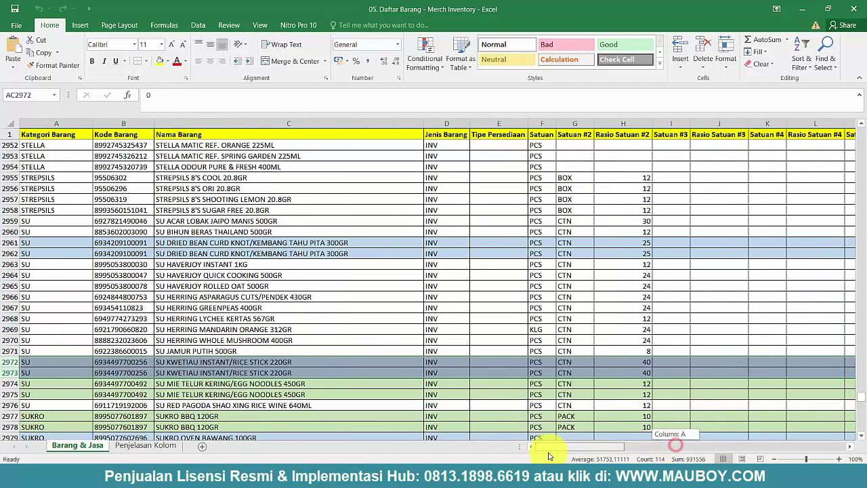
left_click_drag(10, 362, 12, 372)
left_click(624, 376)
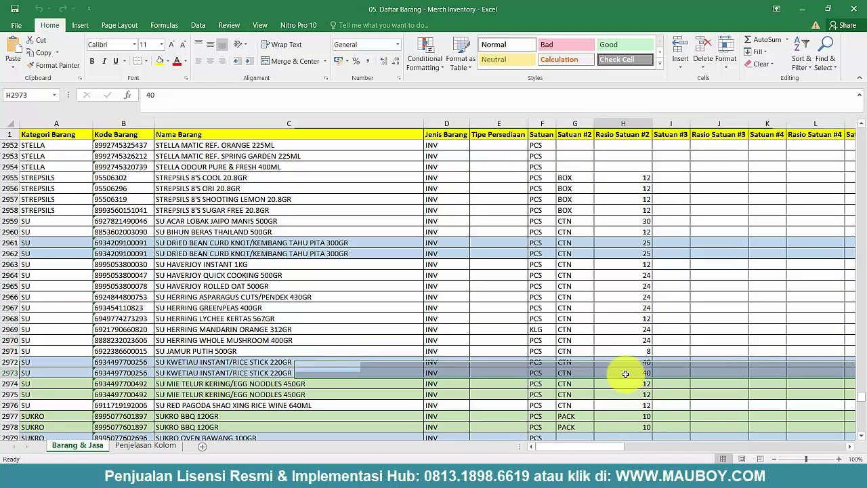
left_click(628, 350)
left_click(854, 7)
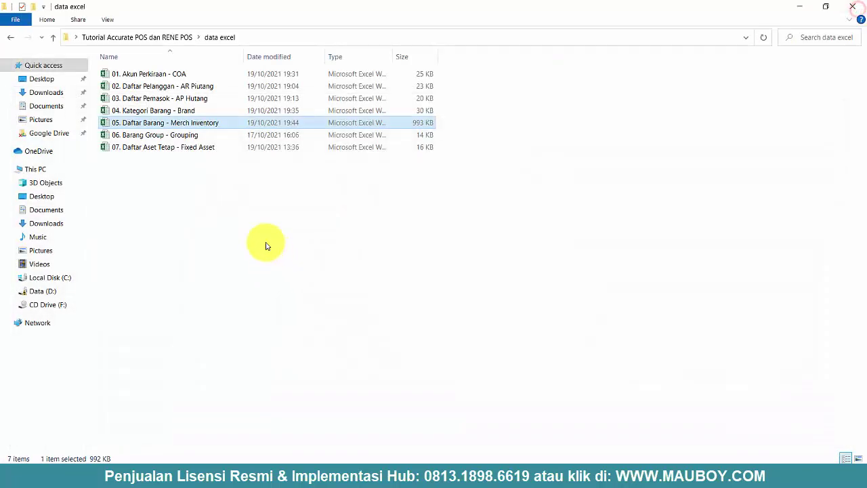
Back in Accurate Online, enable updating existing data with opening balances saved as additional balances, and start the import
left_click(476, 466)
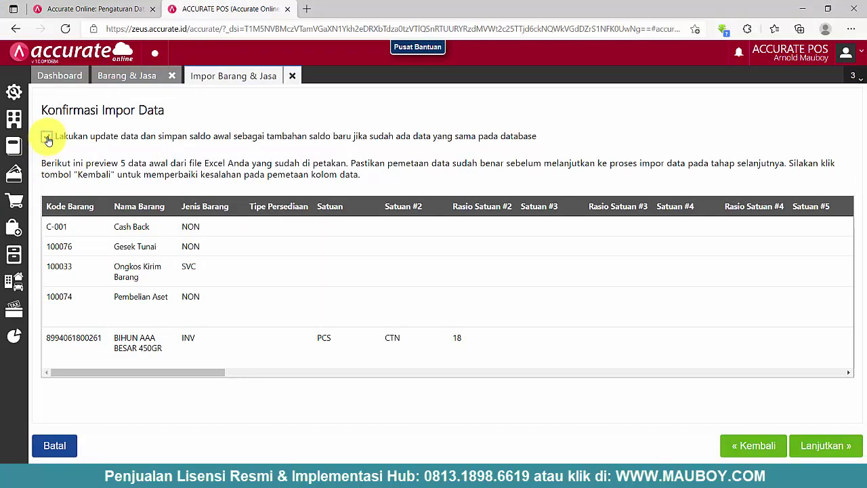
left_click(47, 138)
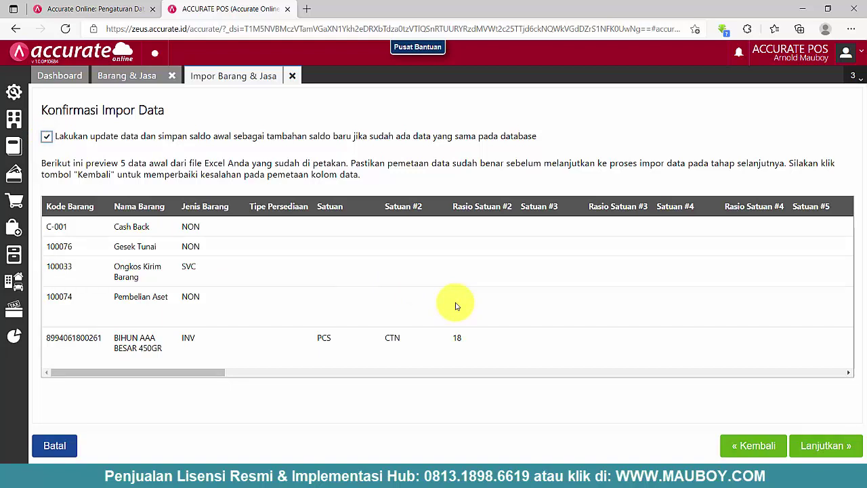
left_click_drag(207, 372, 97, 358)
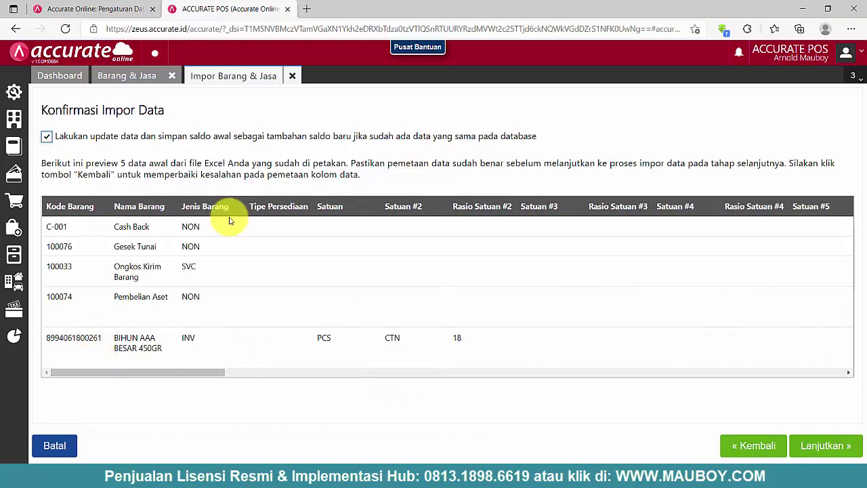
left_click(847, 446)
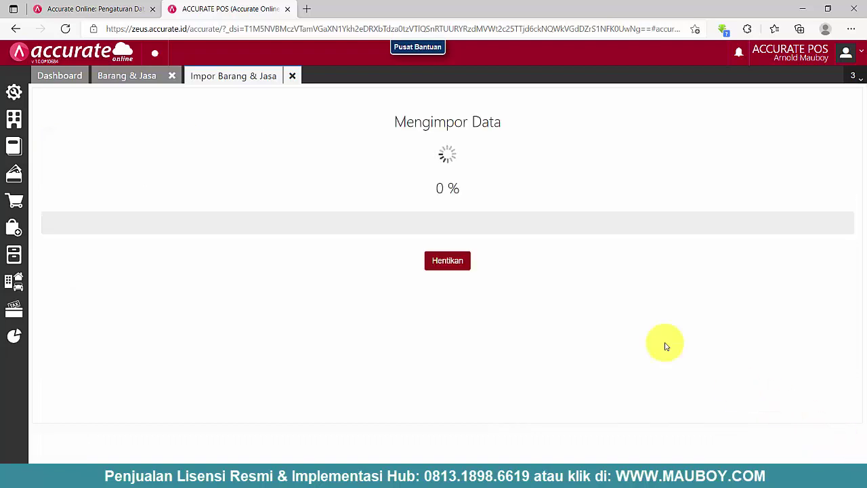
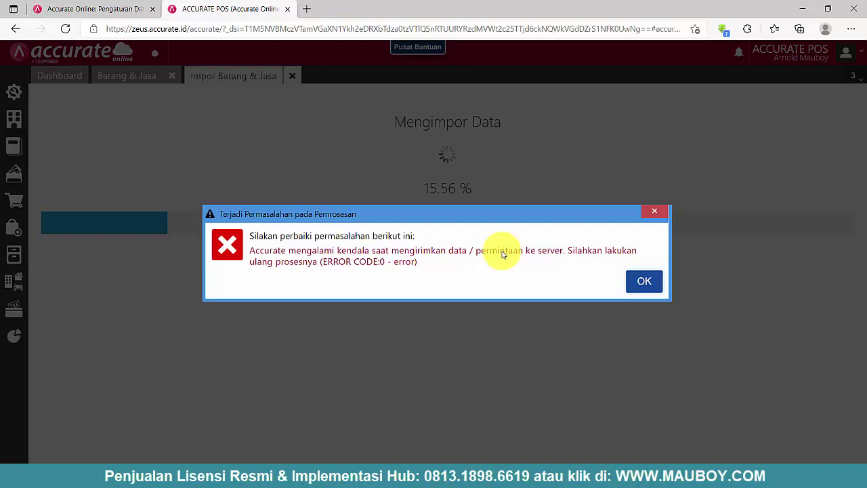
Dismiss the processing error and start a new data import from the Barang & Jasa list
left_click(646, 282)
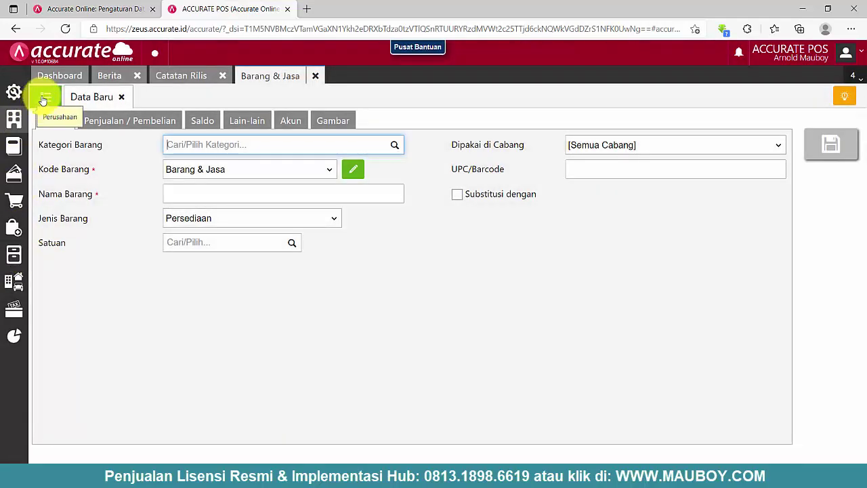
left_click(45, 97)
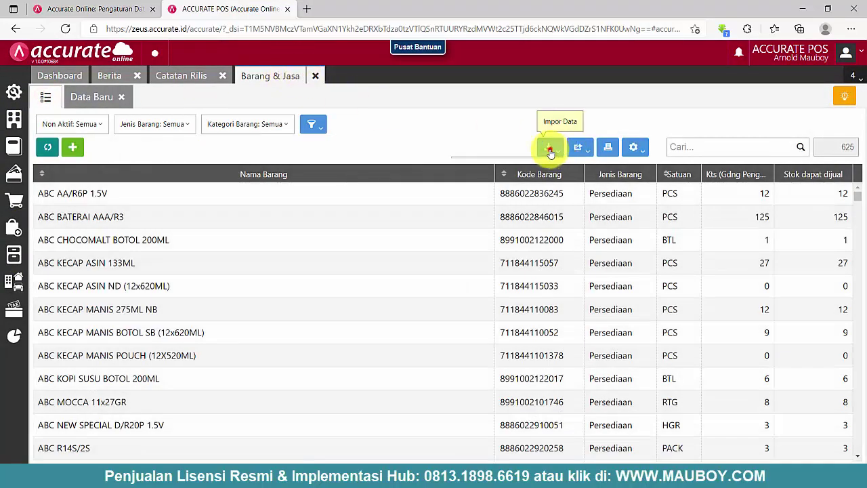
left_click(549, 148)
left_click(526, 170)
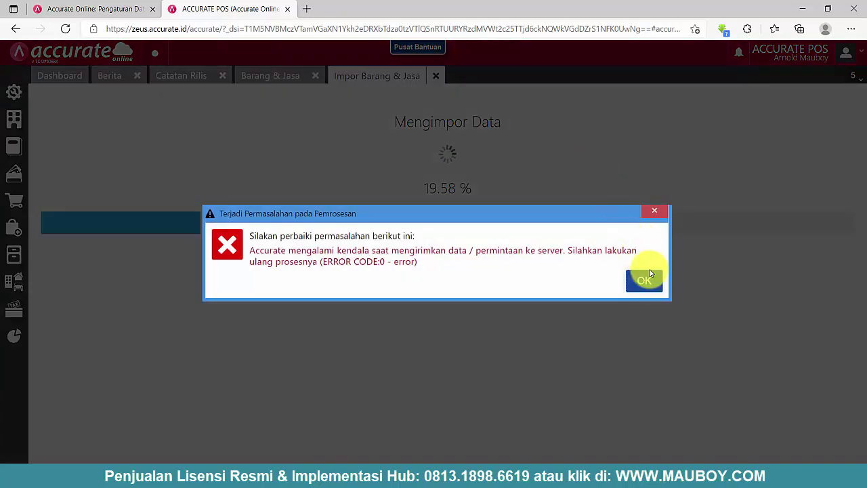
Dismiss the processing errors and check the current Wi-Fi connection
left_click(649, 281)
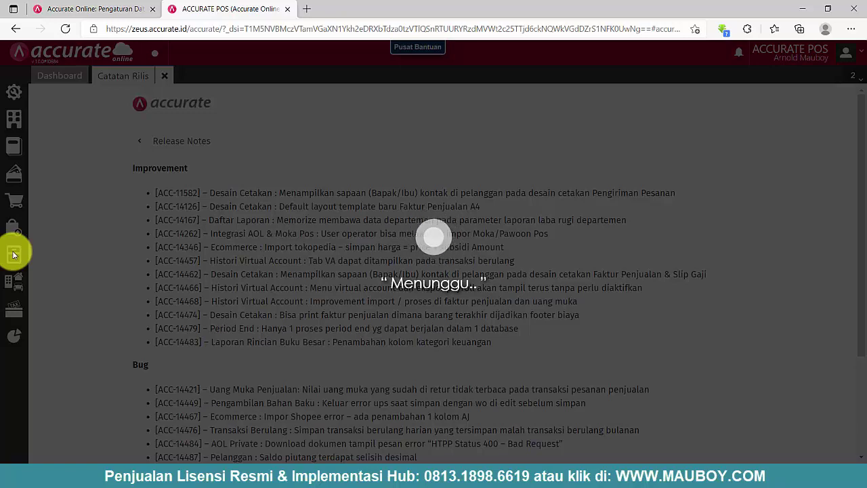
left_click(245, 27)
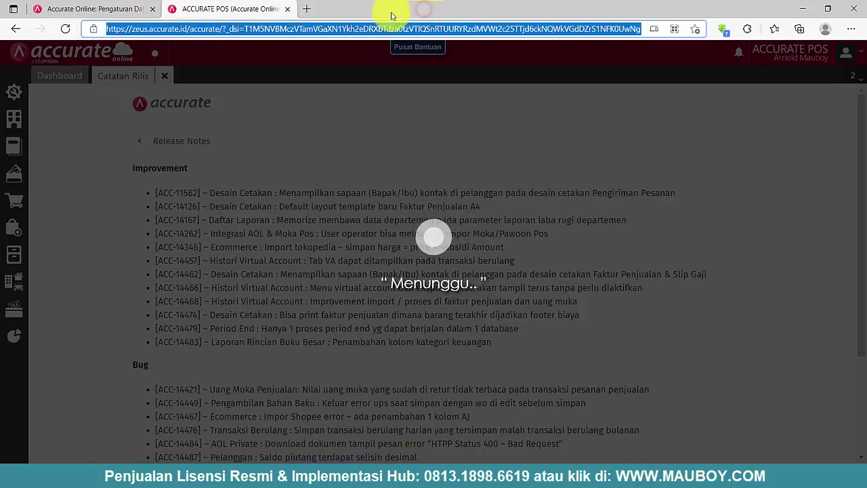
left_click(633, 283)
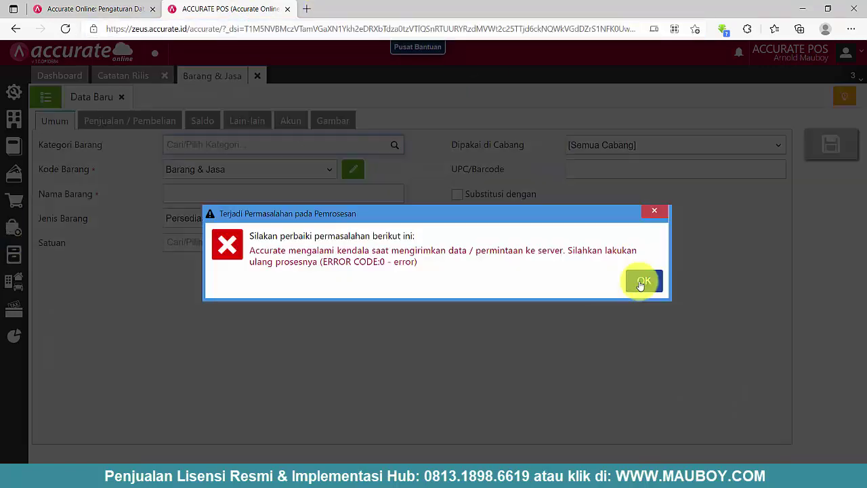
left_click(645, 282)
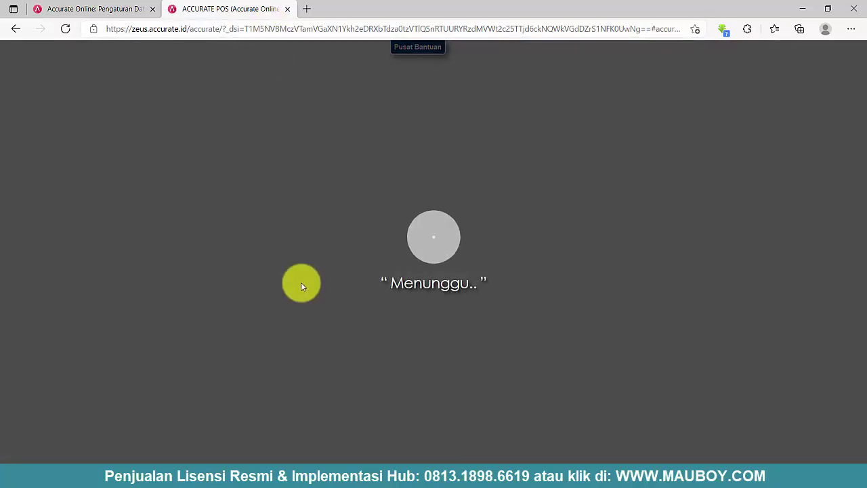
left_click(730, 476)
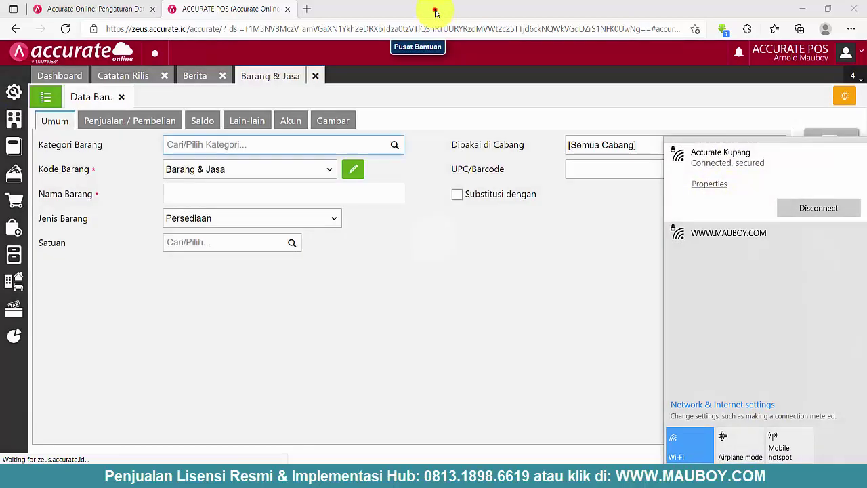
left_click(435, 9)
Show the Barang & Jasa item list and start the import from Excel again
left_click(45, 97)
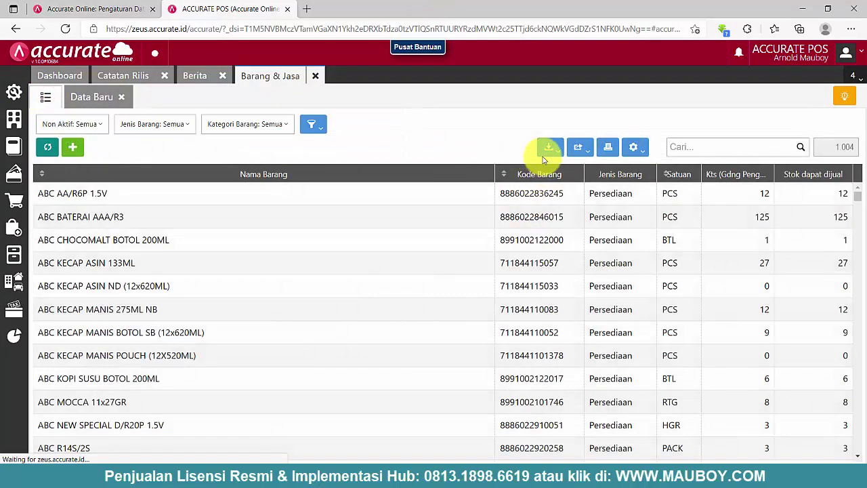
left_click(548, 148)
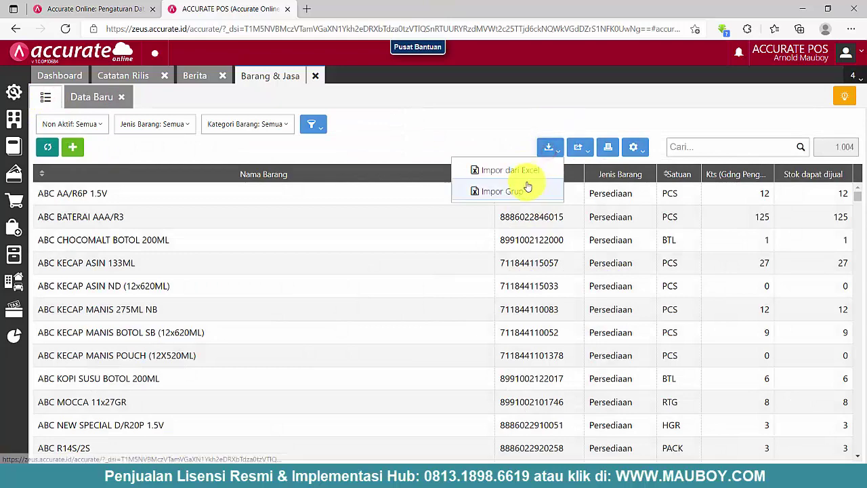
left_click(520, 171)
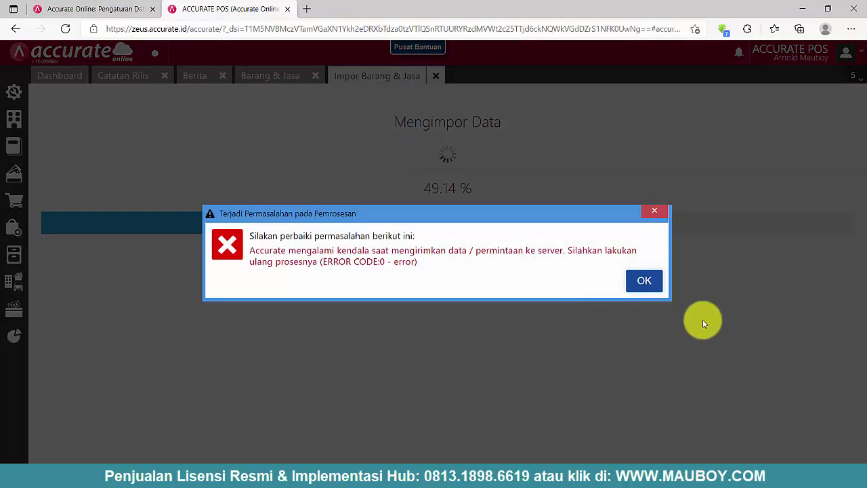
Dismiss the processing error and restart the Excel import from the Barang & Jasa list
left_click(643, 279)
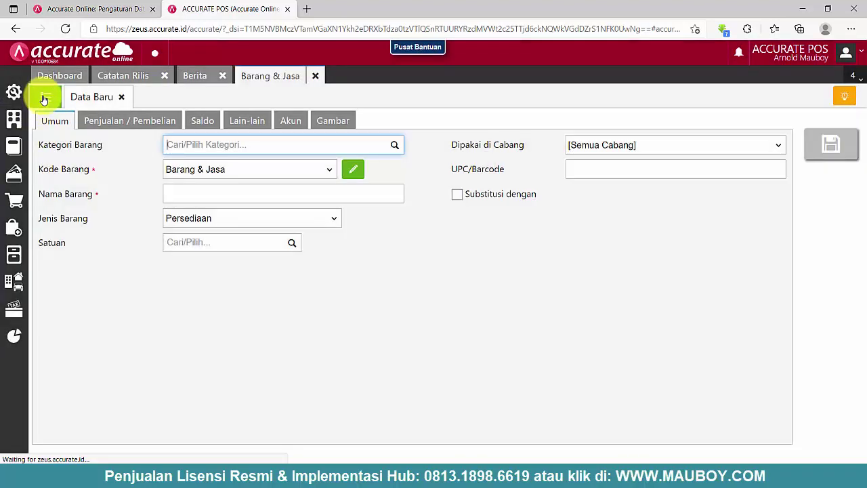
left_click(44, 100)
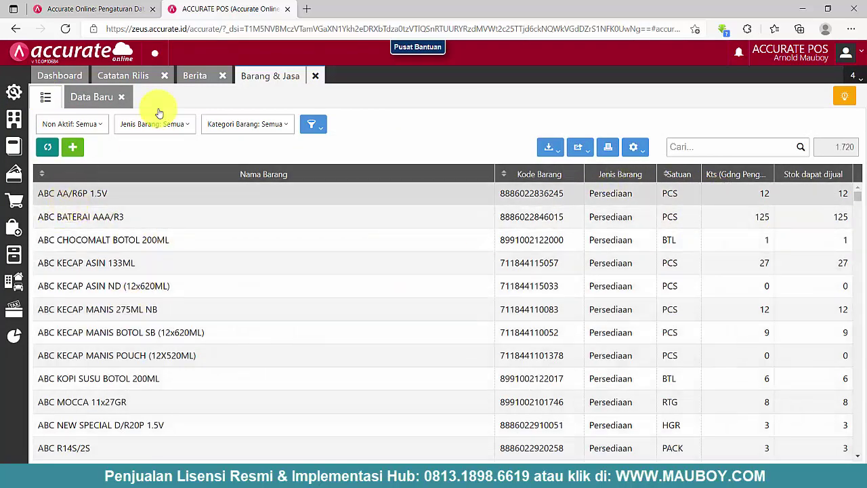
left_click(549, 149)
left_click(537, 173)
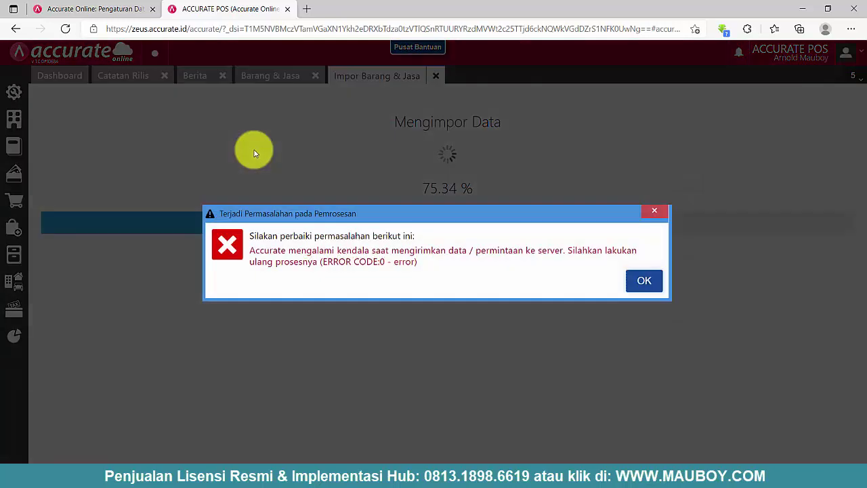
Clear the processing error, reopen Barang & Jasa from the inventory module, and relaunch its import from Excel
left_click(645, 282)
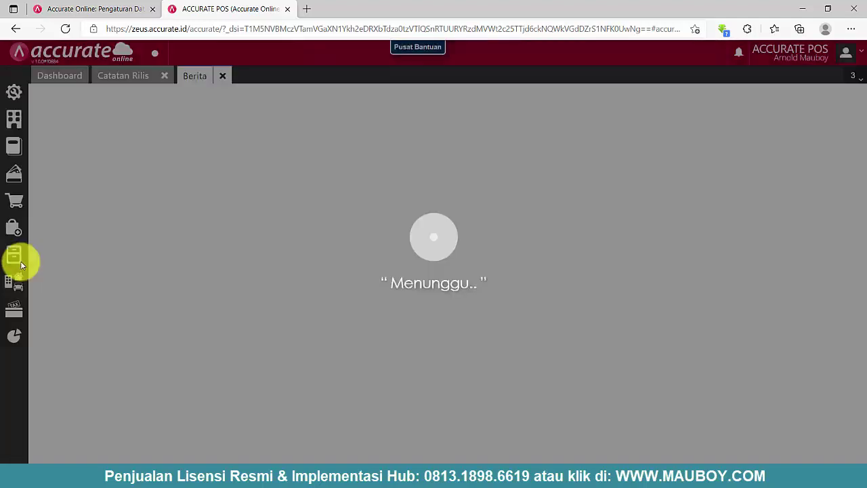
left_click(16, 259)
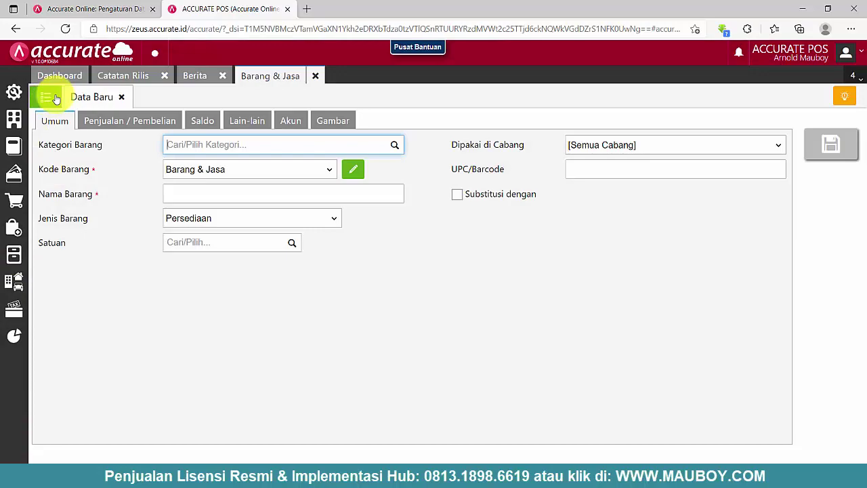
left_click(46, 97)
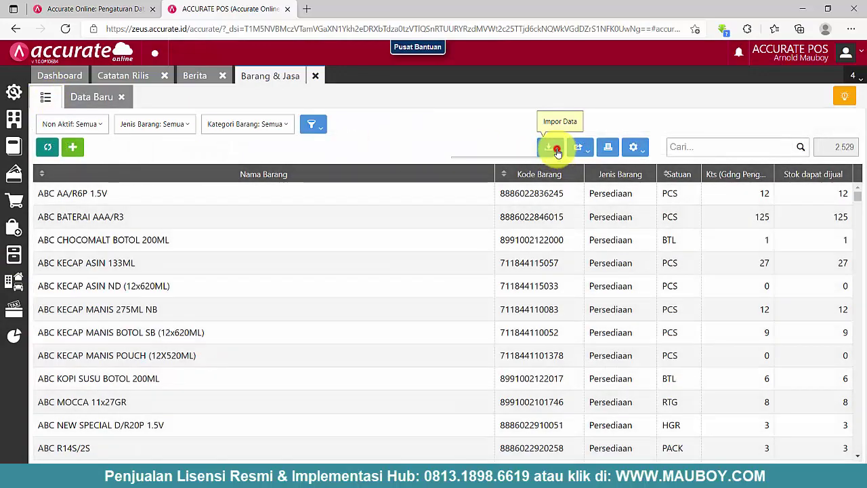
left_click(552, 147)
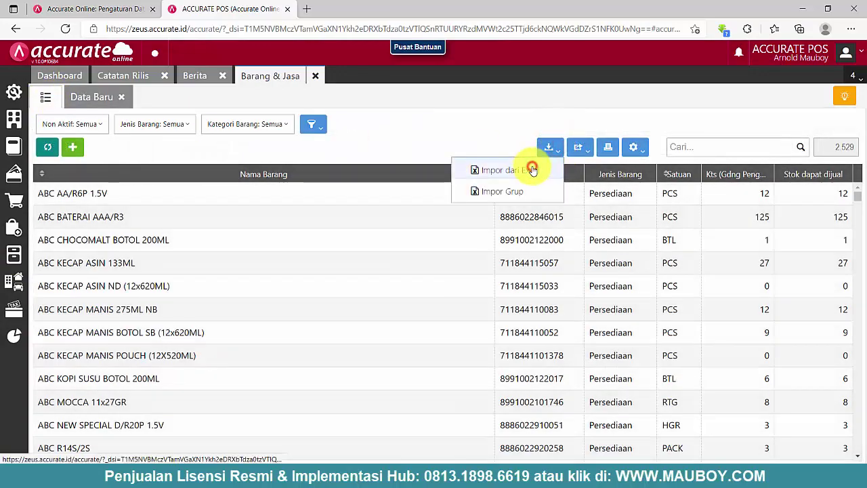
left_click(532, 170)
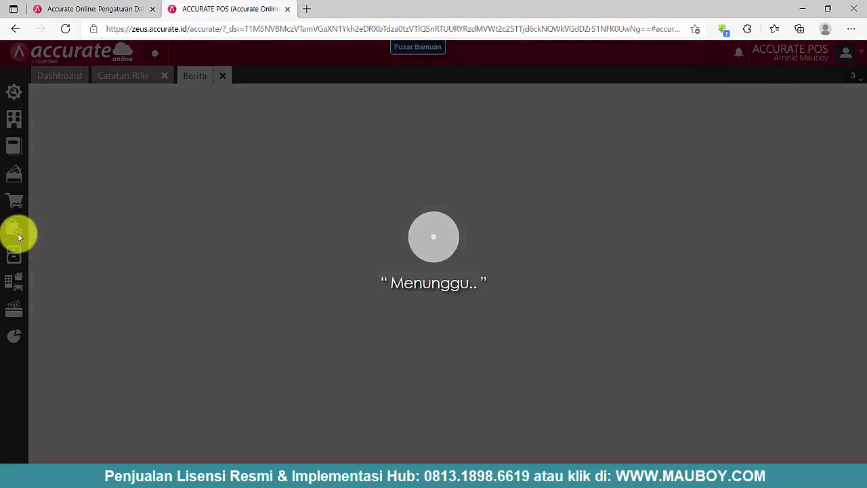
Reopen the Barang & Jasa list and continue importing the remaining items from Excel
left_click(13, 255)
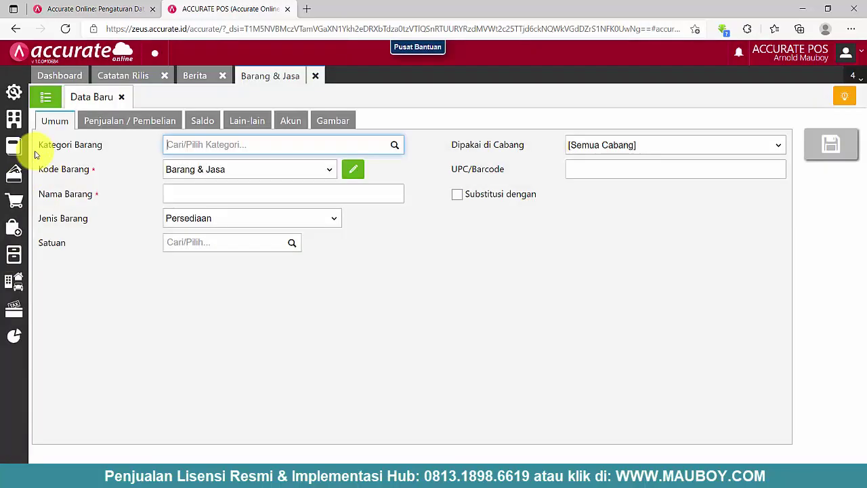
left_click(46, 98)
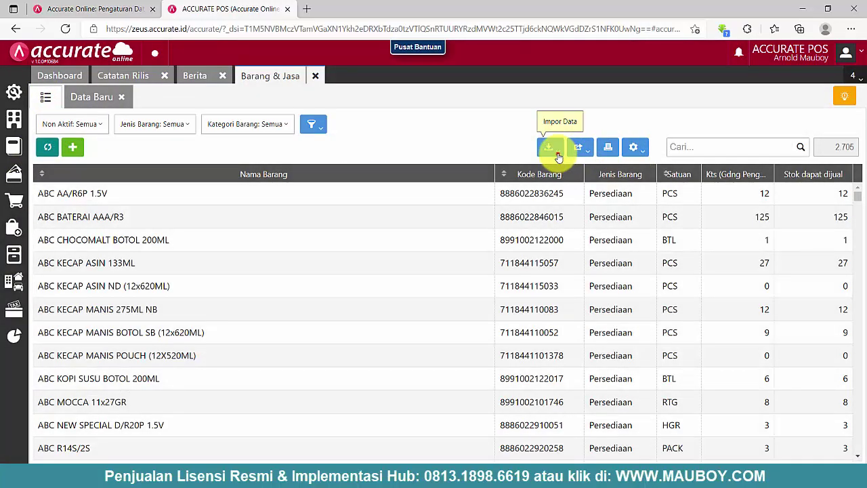
left_click(558, 156)
left_click(550, 169)
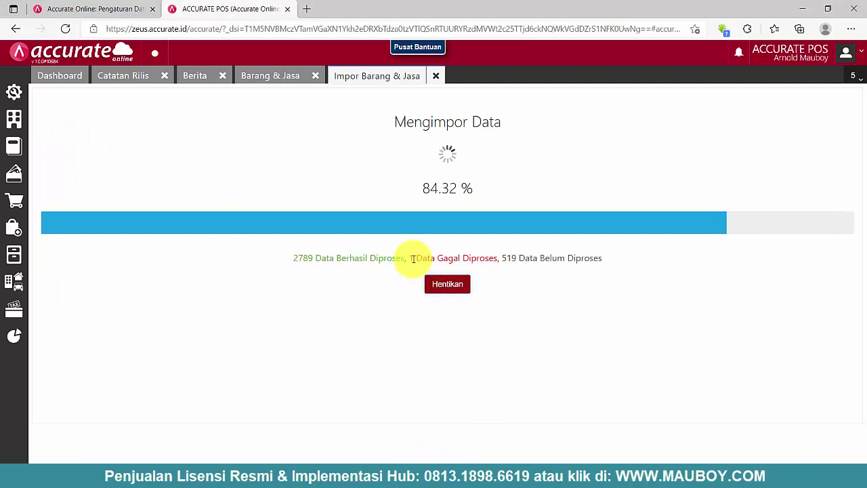
Check the failed-data count of the running import and open the workbook 05. Daftar Barang - Merch Inventory
left_click_drag(410, 257, 488, 252)
left_click(542, 288)
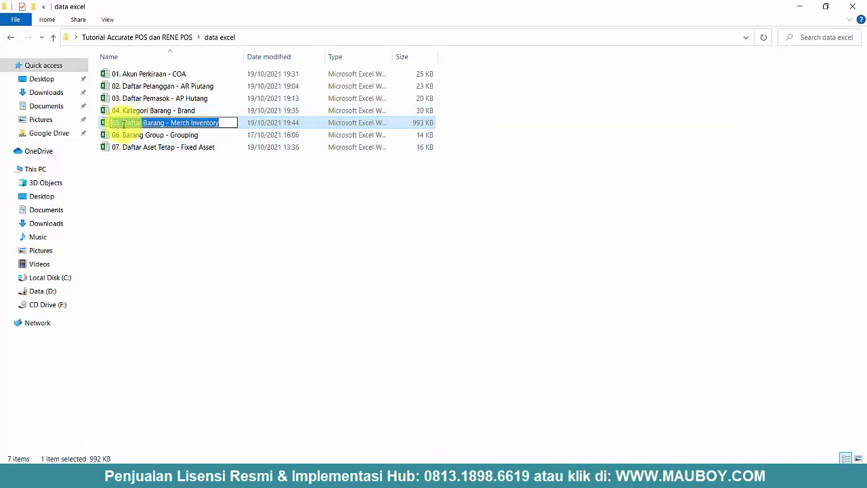
double_click(110, 125)
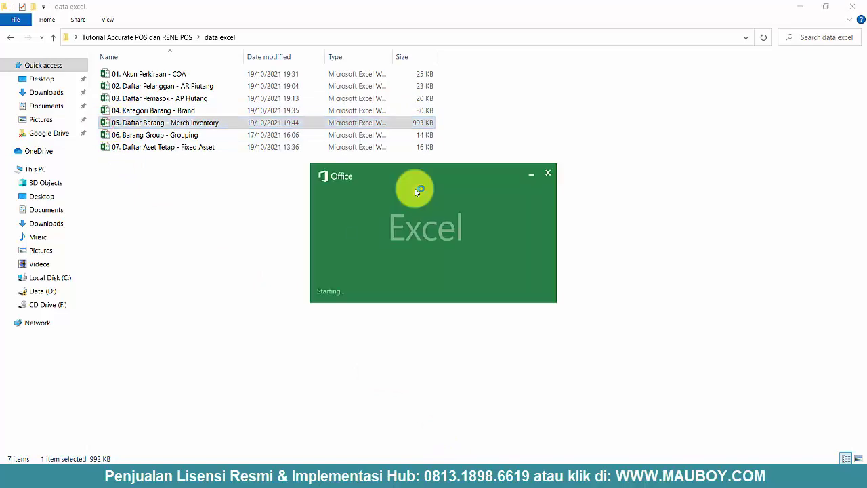
left_click(271, 308)
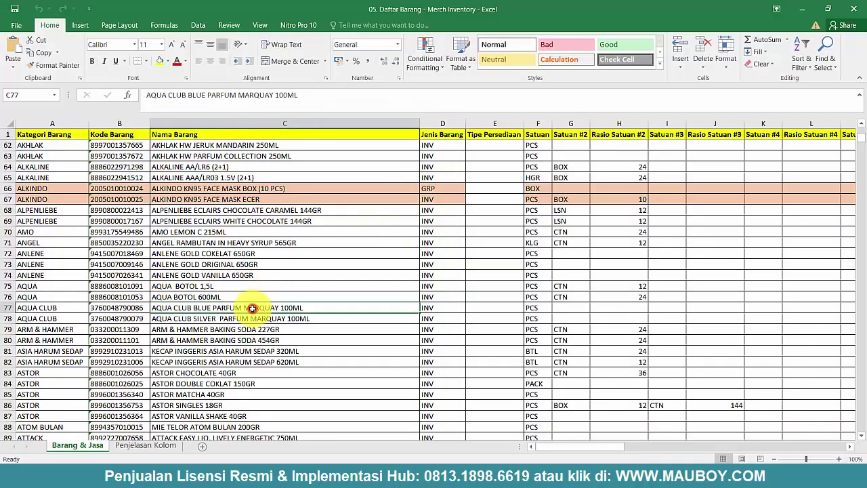
Locate the repeated TIC TAC ORIGINAL 90GR item in rows 422 and 423 and read the comment on cell A422
scroll(310, 291, "down", 13)
scroll(400, 288, "up", 7)
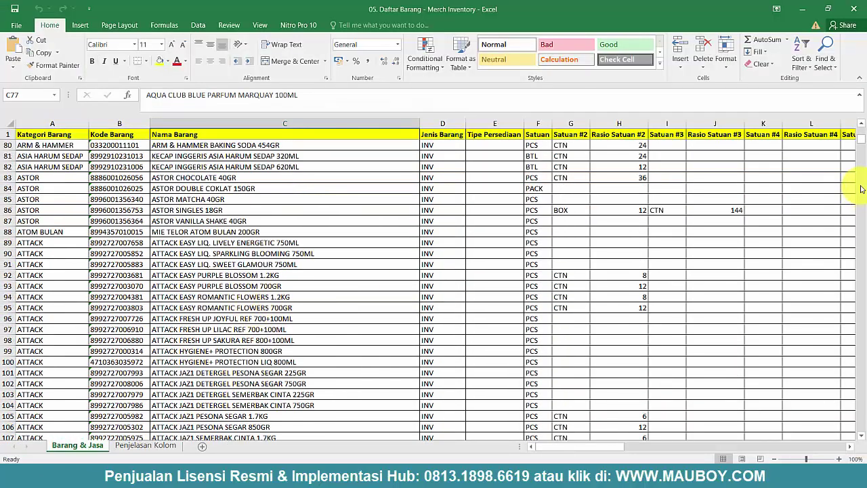
left_click_drag(862, 141, 855, 169)
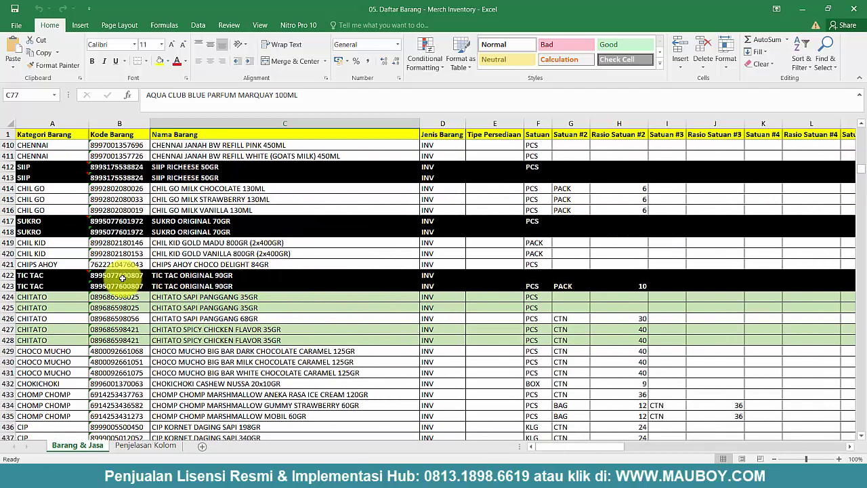
mouse_move(80, 274)
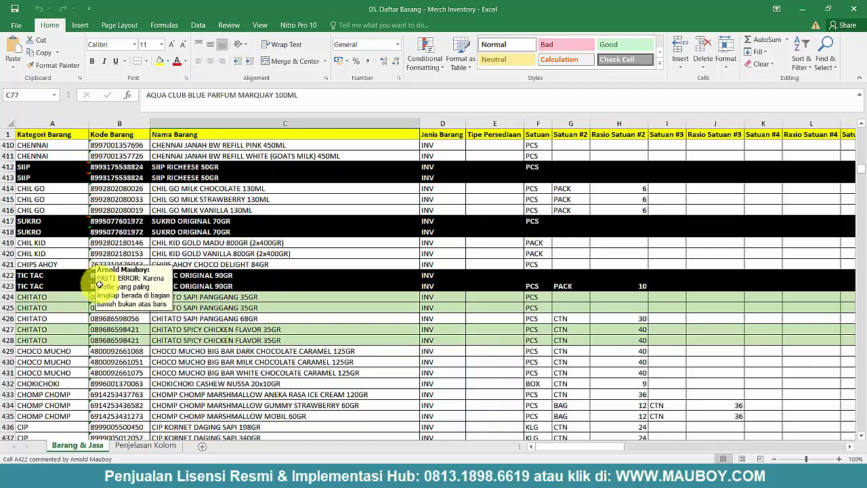
left_click(244, 286)
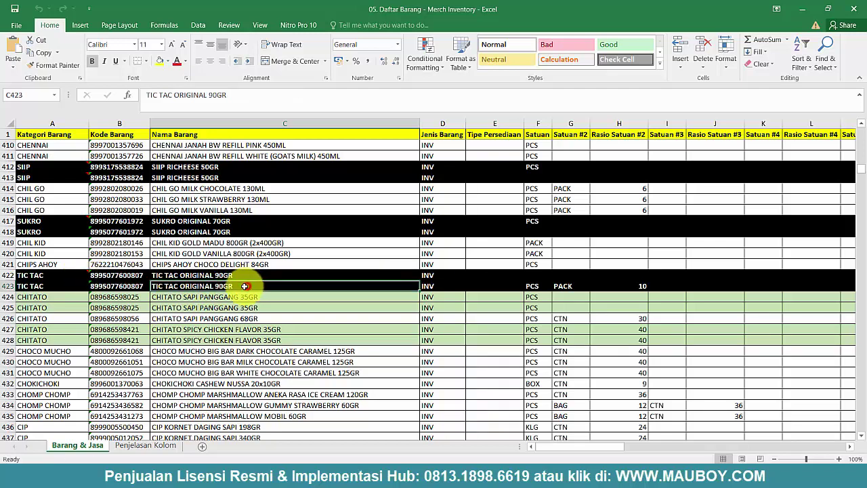
left_click(6, 286)
left_click(8, 276)
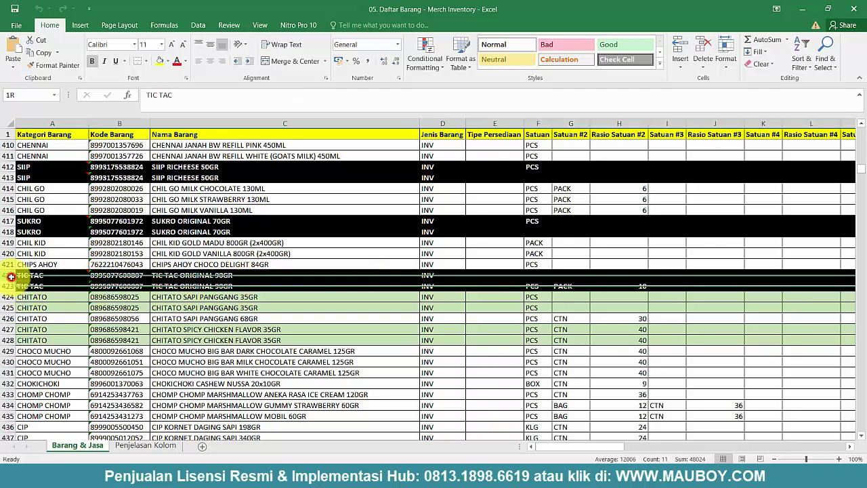
Compare the repeated SUKRO ORIGINAL 70GR entries in rows 417 and 418
left_click(11, 221)
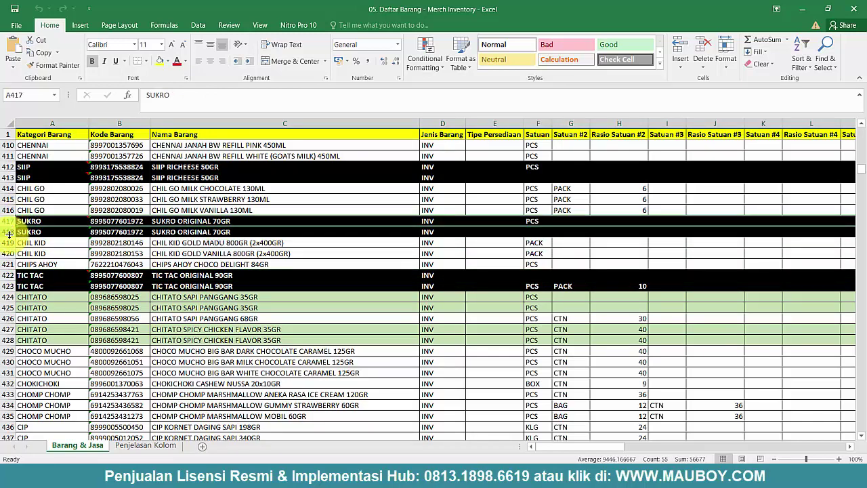
left_click(8, 232)
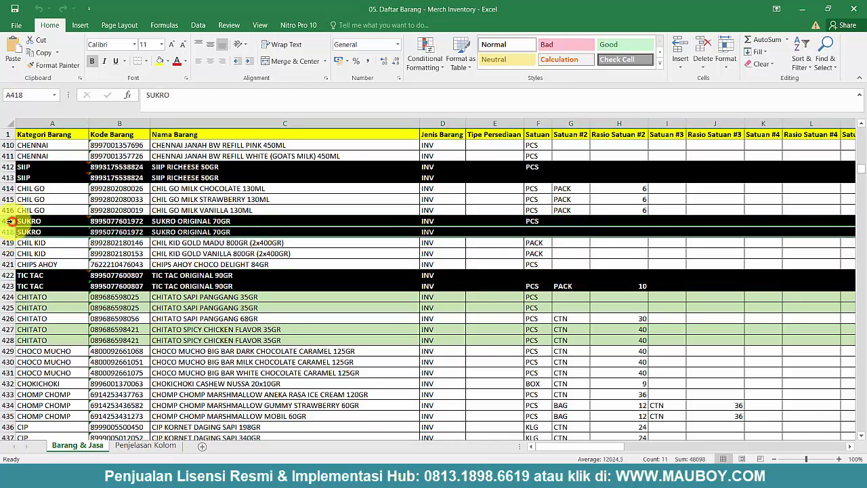
left_click(11, 221)
left_click(9, 232)
left_click(12, 221)
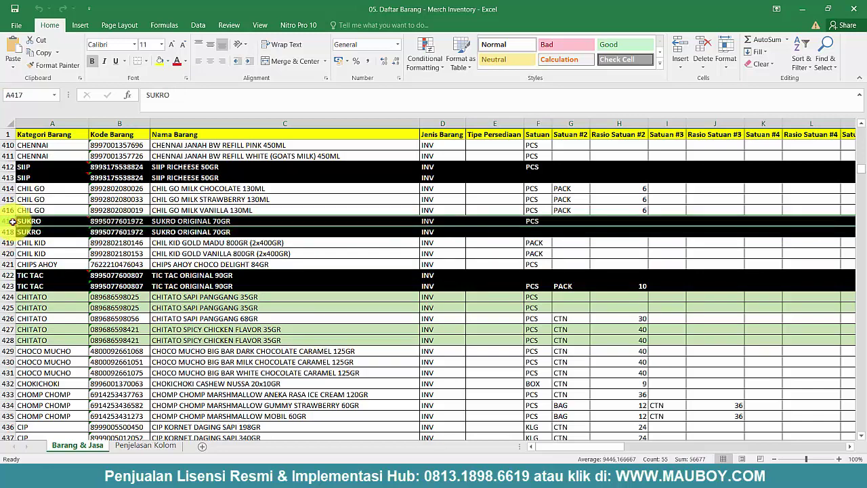
left_click(8, 232)
Compare the repeated SIIP RICHEESE 50GR entries in rows 412 and 413 with the TIC TAC entries in rows 422 and 423
left_click(9, 166)
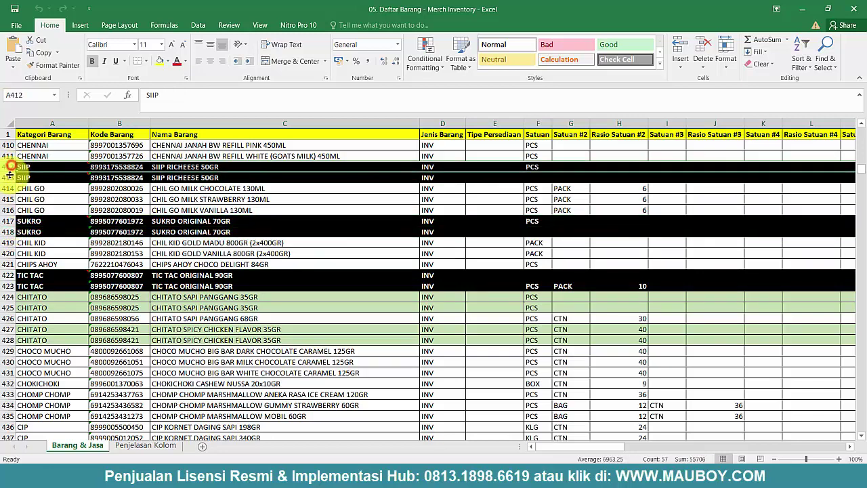
left_click(9, 176)
left_click(11, 166)
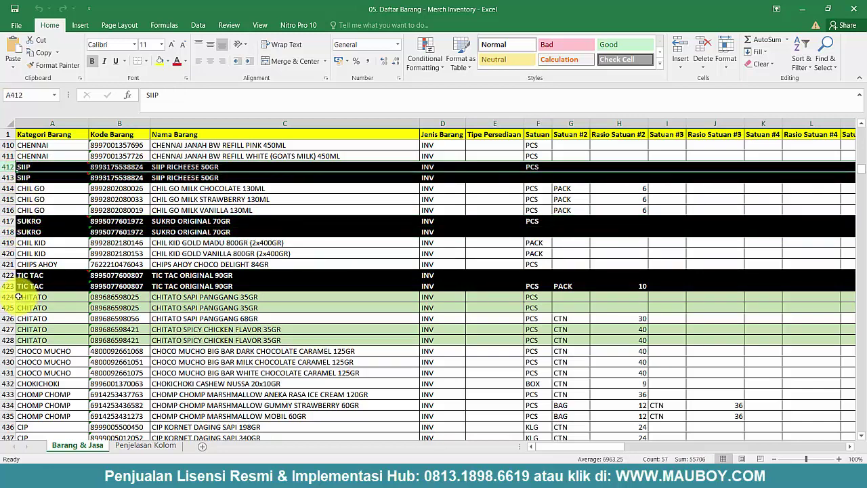
left_click(8, 275)
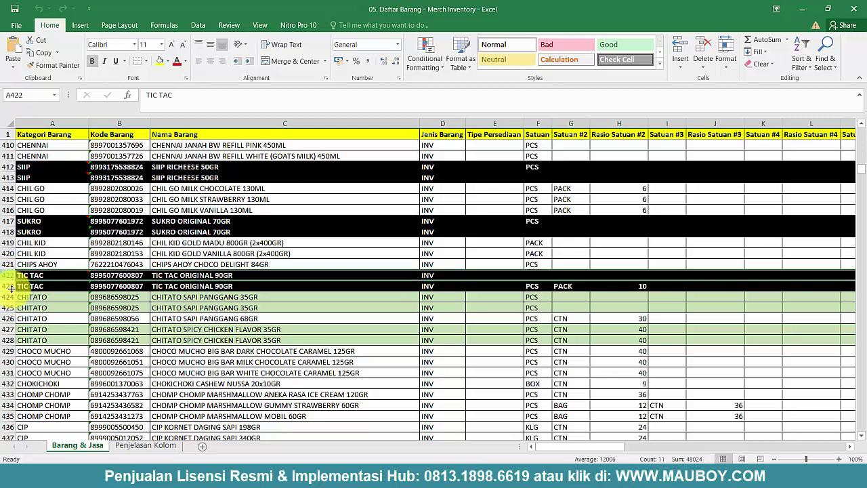
left_click(8, 286)
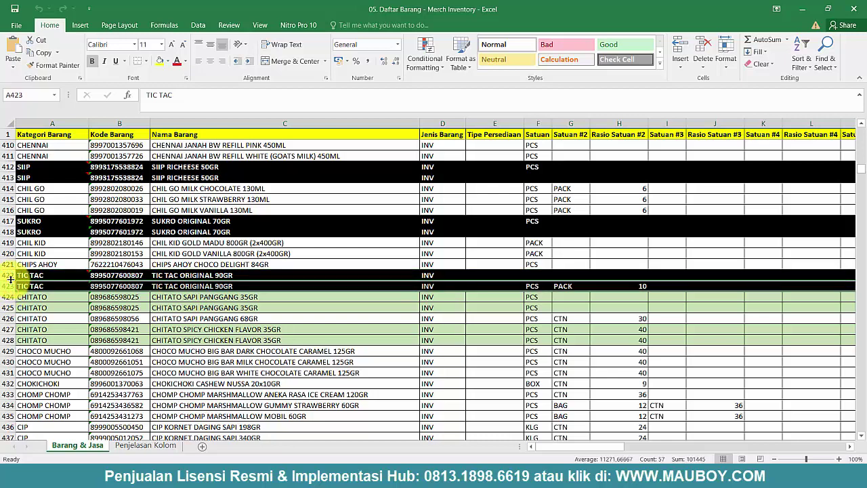
left_click(9, 275)
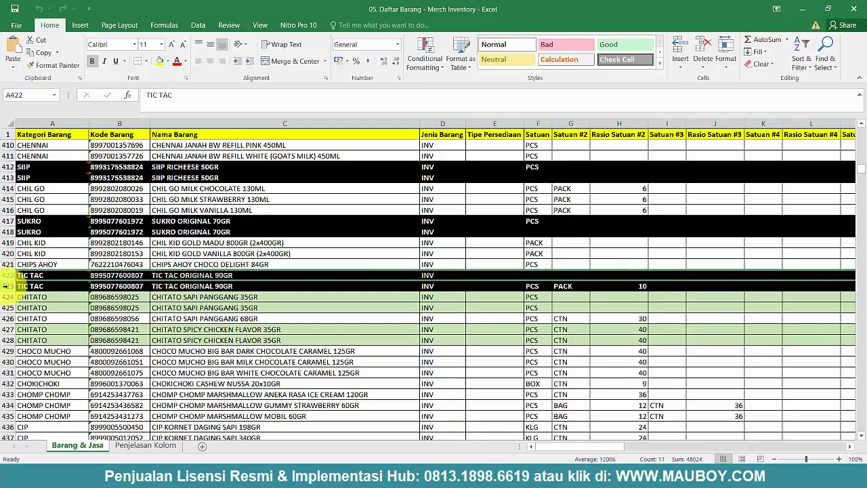
Download the failed-data file from the goods and services import results in Accurate Online and open it in Excel
left_click(9, 286)
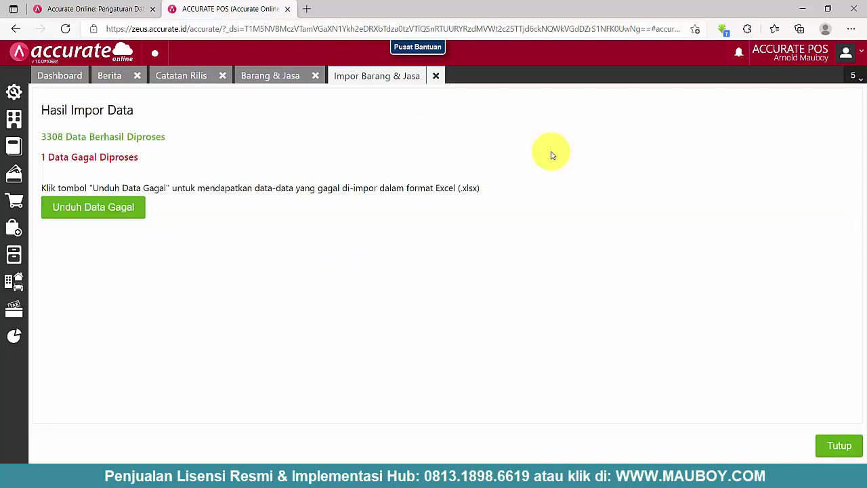
left_click(116, 207)
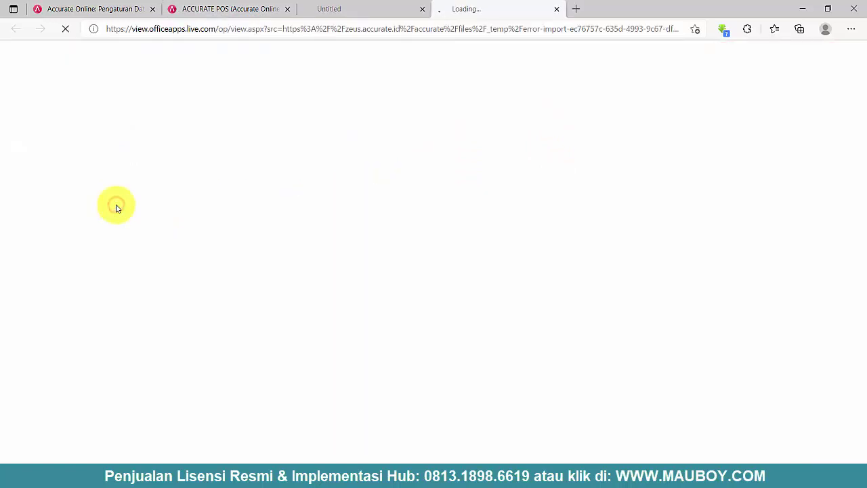
left_click(477, 56)
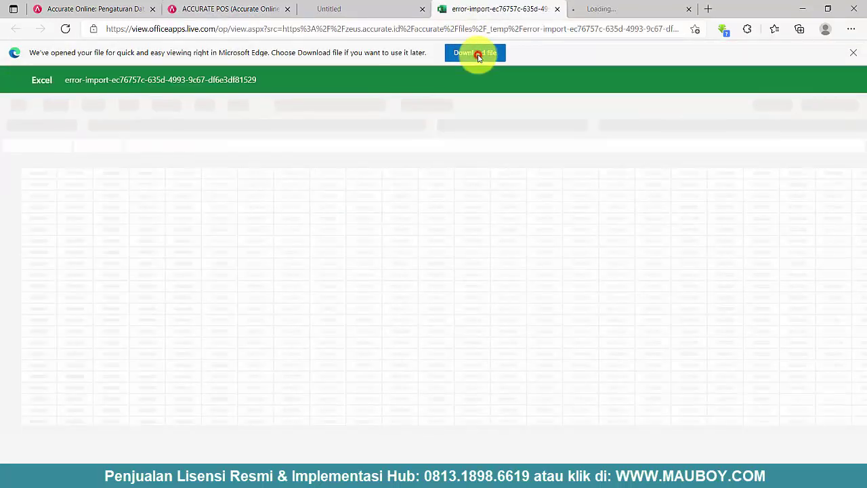
left_click(667, 90)
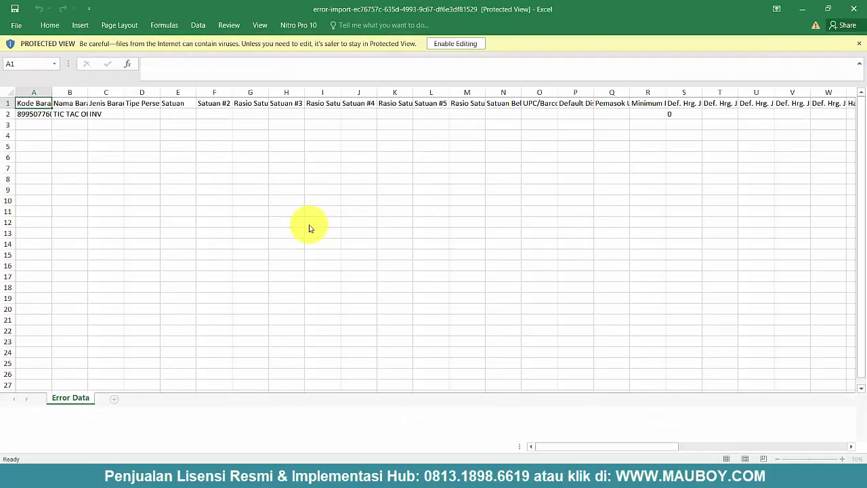
Widen the Nama Barang column in the error file and compare the failed item with the black rows of the Merch Inventory workbook
left_click(35, 113)
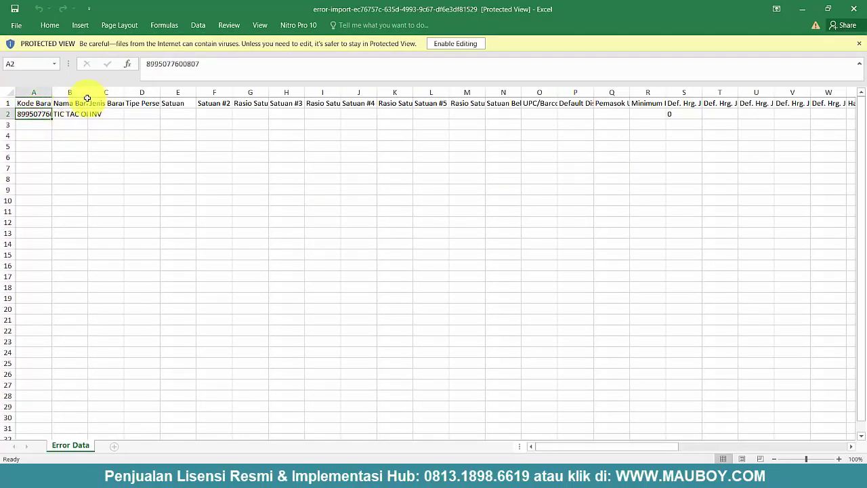
left_click_drag(88, 94, 198, 91)
left_click(150, 114)
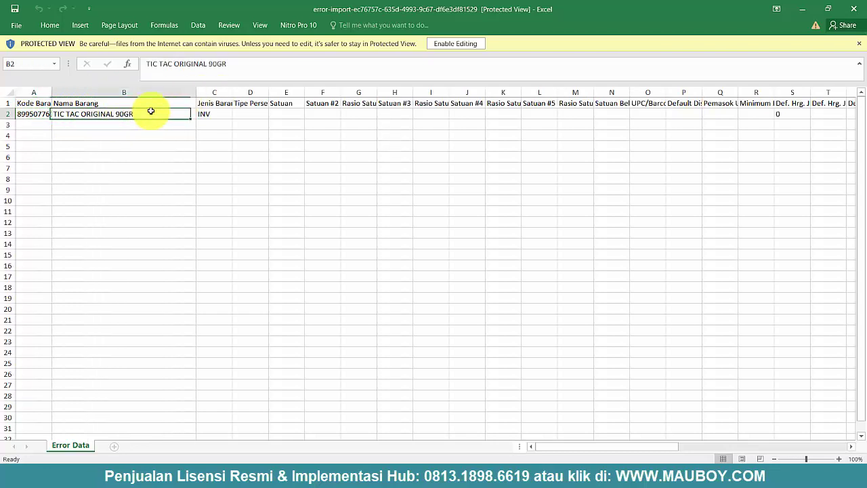
mouse_move(603, 474)
left_click(569, 427)
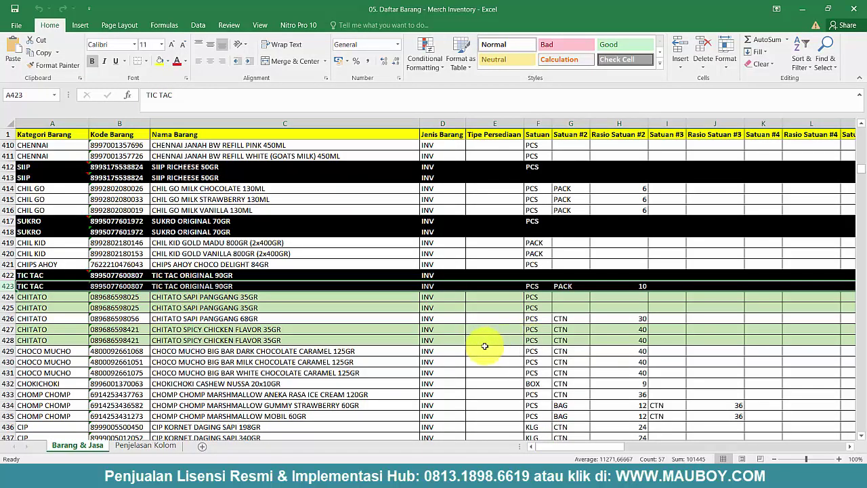
key("alt+Tab")
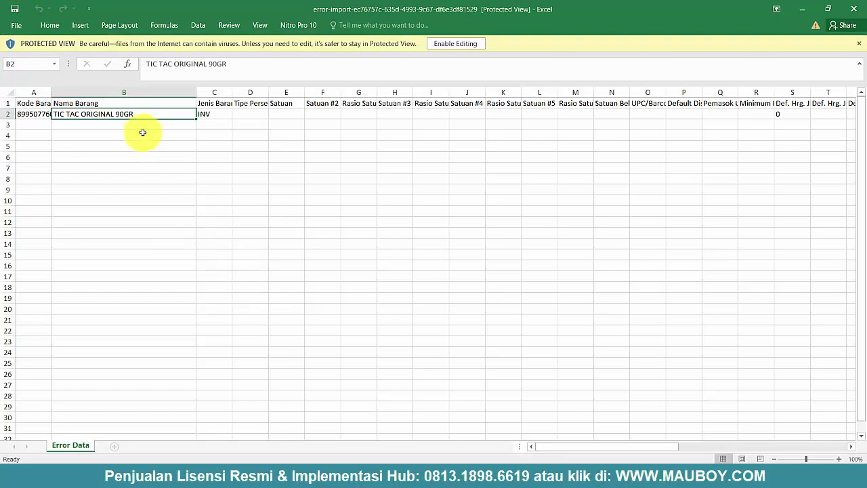
Widen the Kode Barang column in the error file and check the failed row across to its Error column
left_click_drag(51, 92, 146, 92)
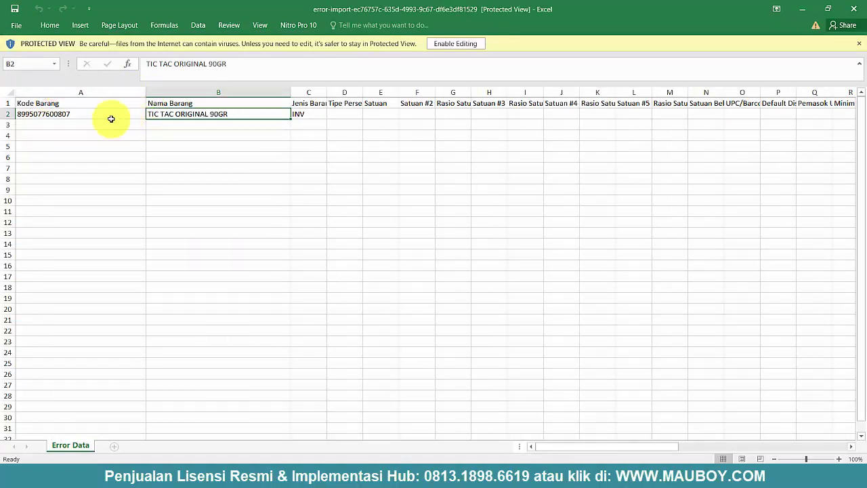
left_click(91, 114)
left_click(194, 114)
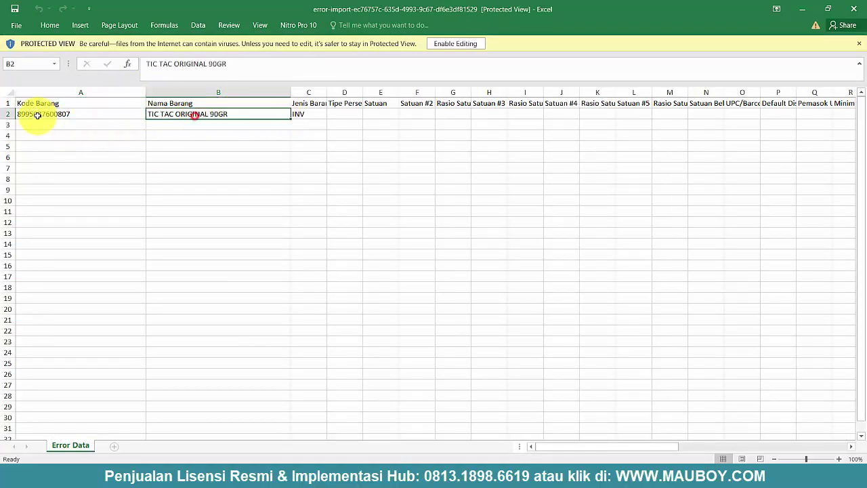
left_click(8, 113)
left_click_drag(562, 447, 816, 449)
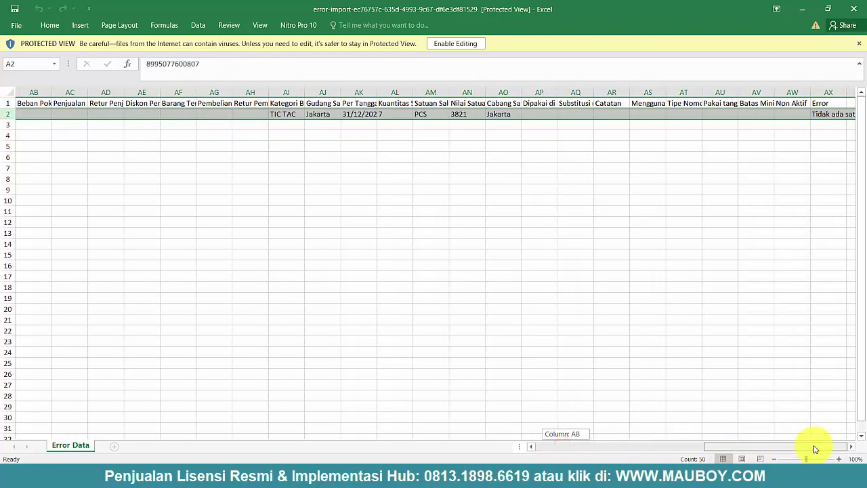
Switch to the Merch Inventory workbook and compare the opening-balance branch, warehouse and quantity in TIC TAC rows 422 and 423
key("alt+Tab")
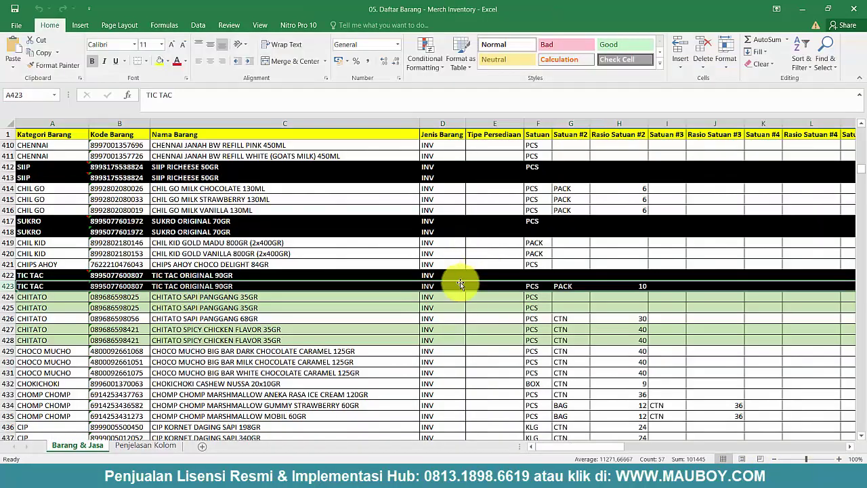
left_click_drag(9, 275, 8, 286)
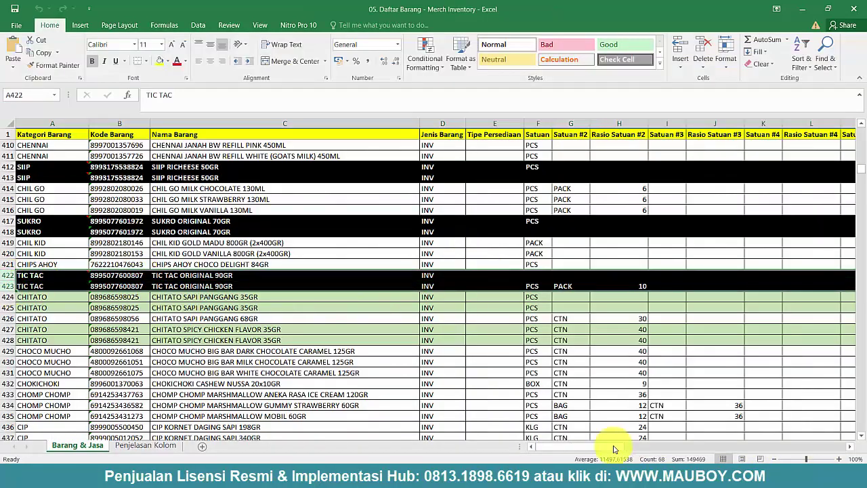
left_click_drag(605, 450, 708, 443)
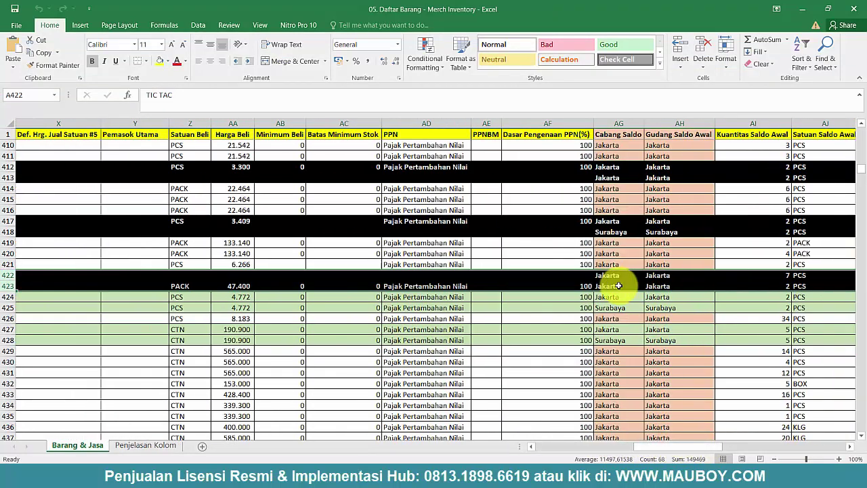
left_click(619, 286)
left_click(576, 286)
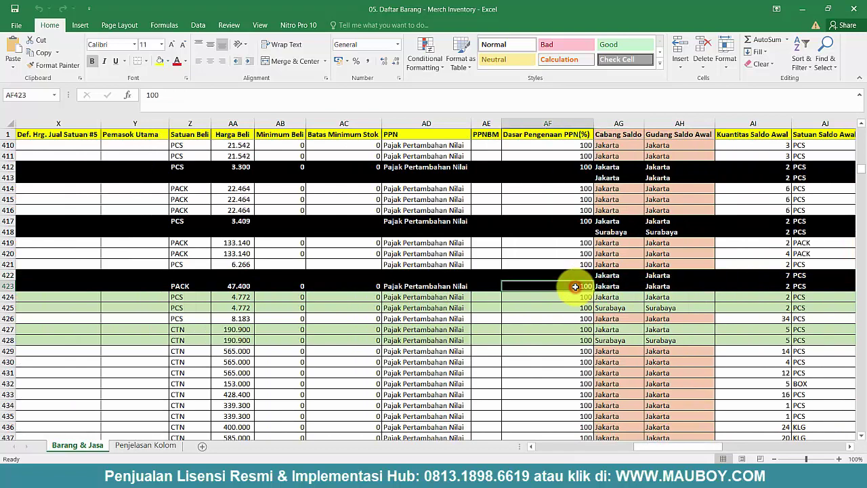
left_click(773, 287)
Recheck the error file, then copy the item name TIC TAC ORIGINAL 90GR from cell C423 of the Merch Inventory workbook
key("alt+Tab")
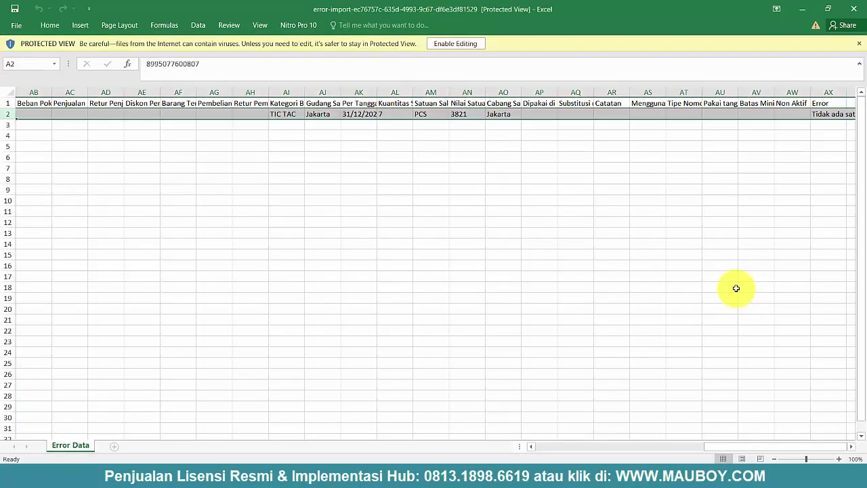
key("alt+Tab")
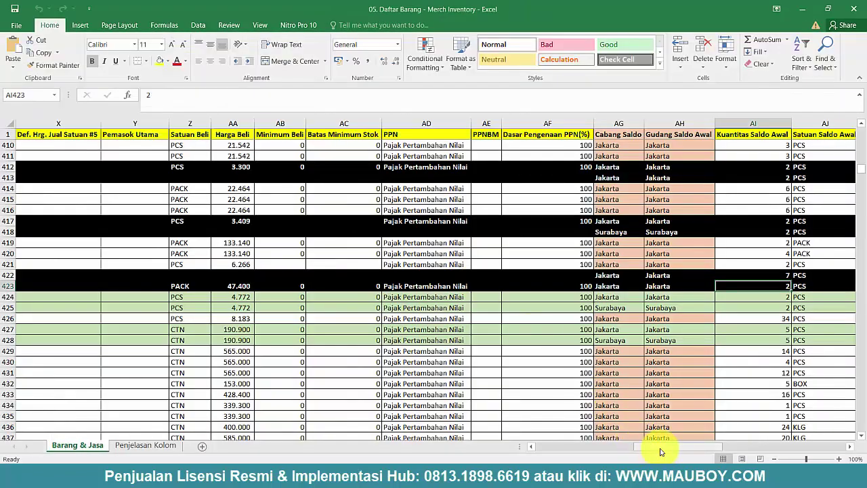
left_click_drag(661, 448, 569, 448)
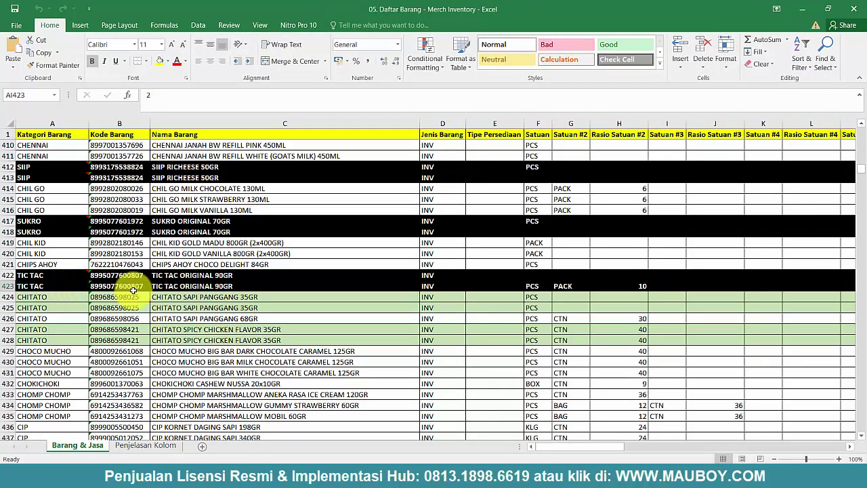
double_click(251, 285)
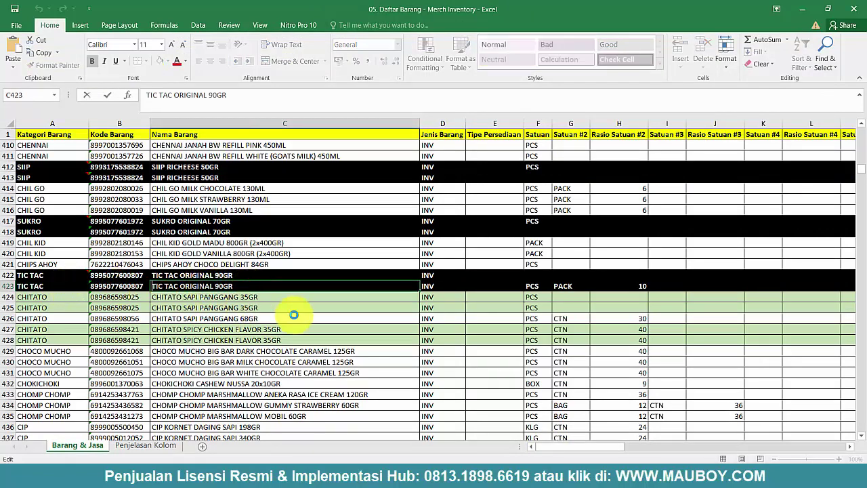
left_click(335, 318)
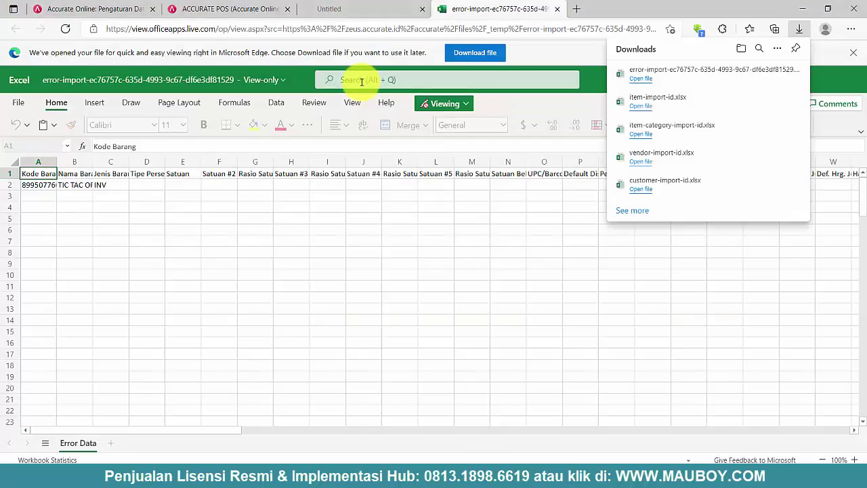
Switch to Accurate Online, close the import results and refresh the Barang & Jasa list
left_click(246, 9)
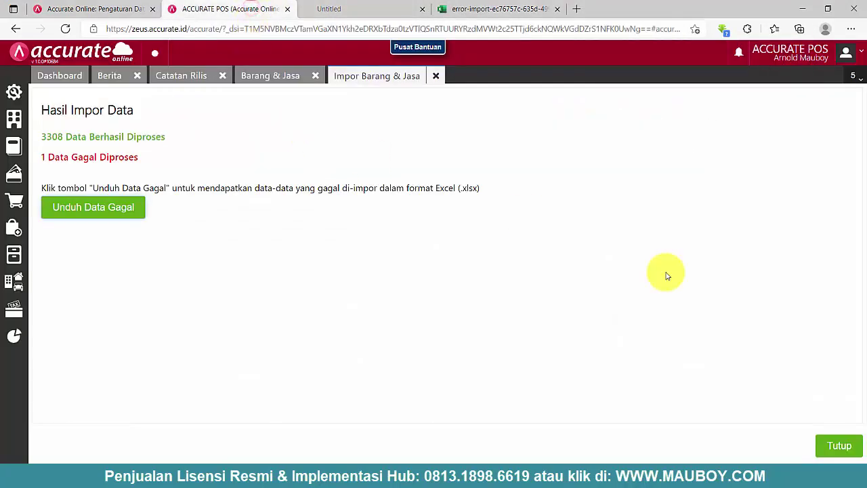
left_click(839, 445)
left_click(49, 149)
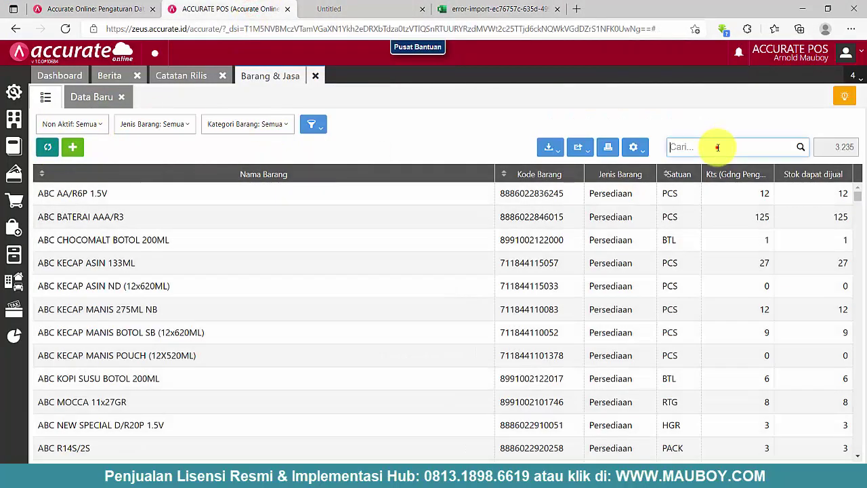
Search the item list for TIC TAC ORIGINAL 90GR, open the item and show its opening balance
left_click(718, 147)
type("TIC TAC ORIGINAL 90GR")
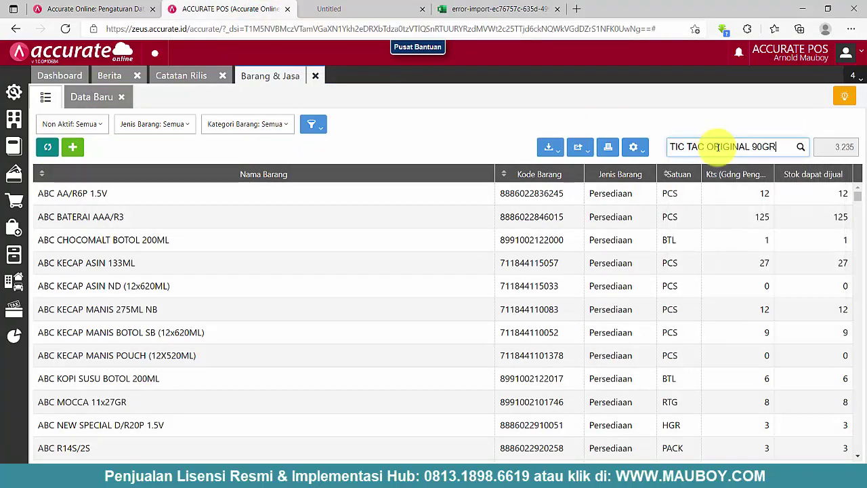
key("Return")
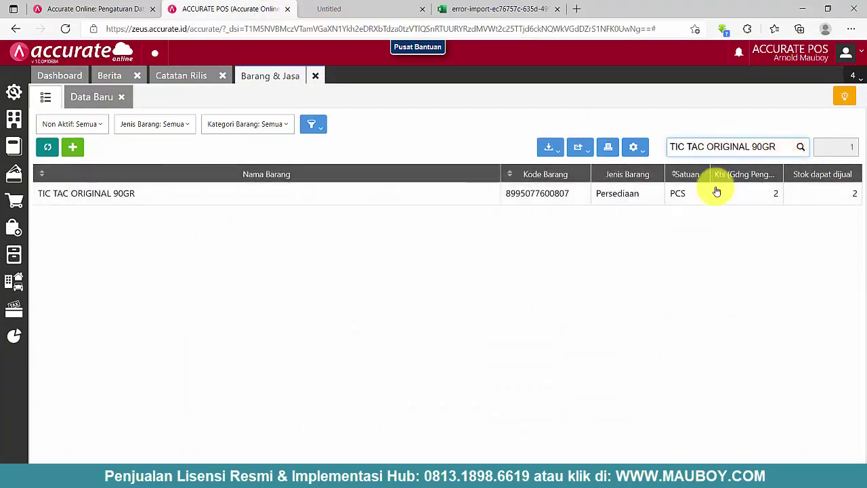
double_click(717, 193)
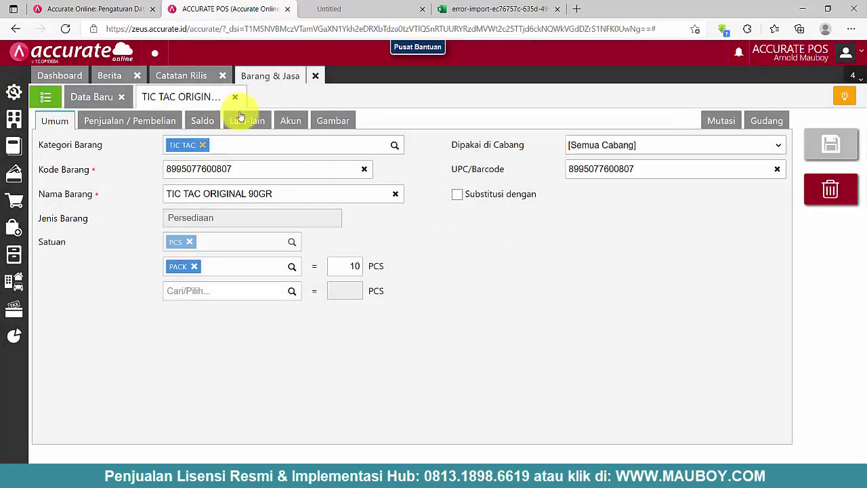
left_click(203, 120)
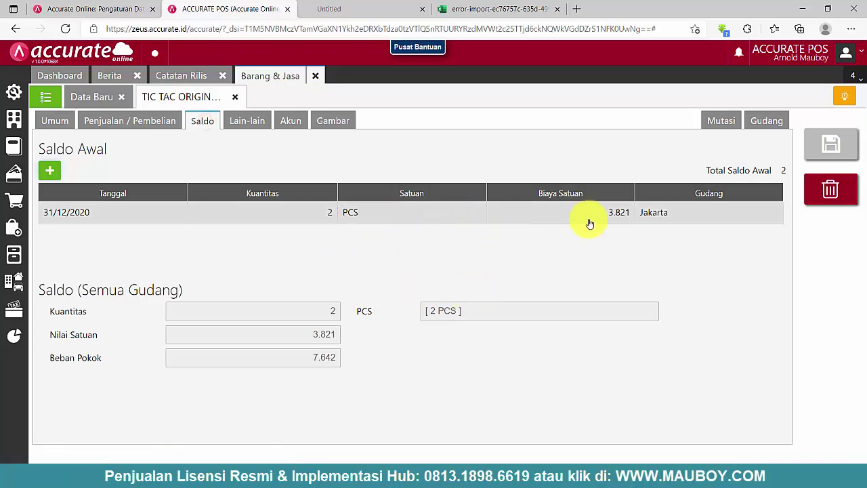
Check the item's opening balance against the branch and quantity entered in rows 422 and 423 of the Merch Inventory workbook
key("alt+Tab")
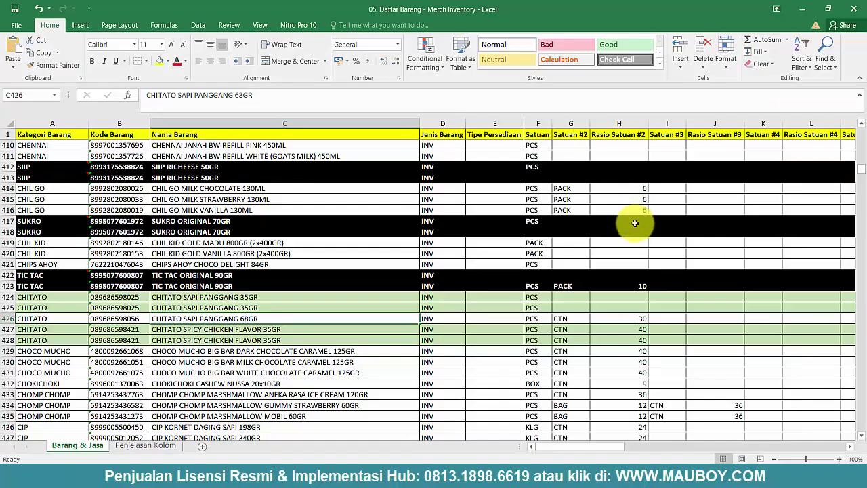
left_click(11, 275)
left_click_drag(11, 275, 12, 283)
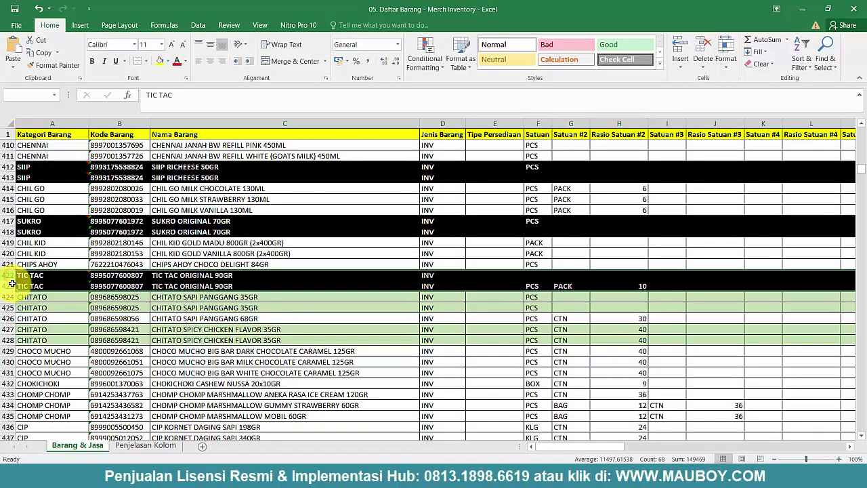
left_click_drag(575, 448, 682, 442)
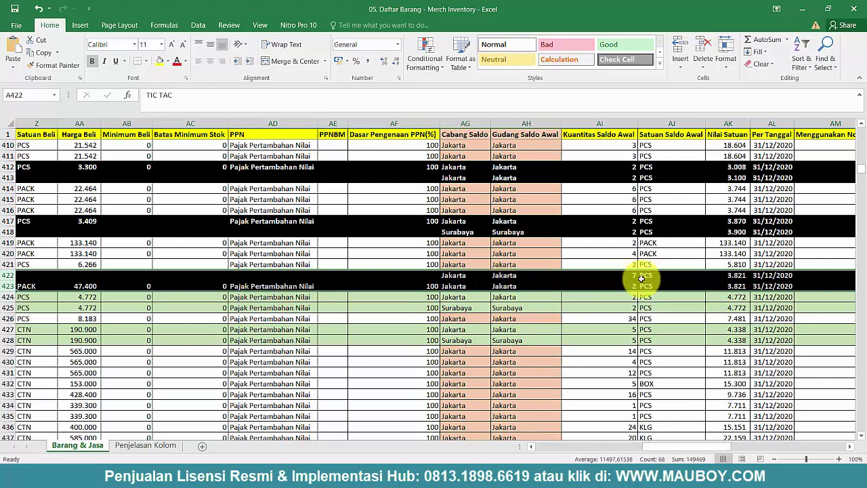
left_click(471, 277)
left_click(599, 275)
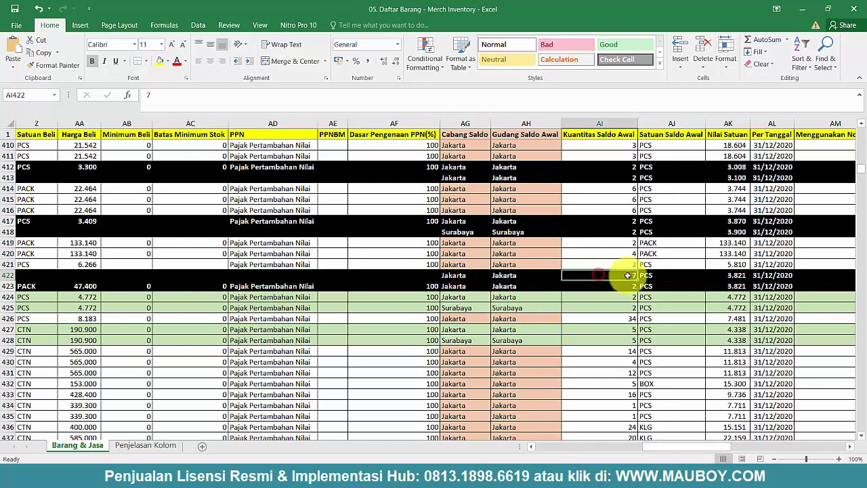
left_click(629, 276)
key("alt+Tab")
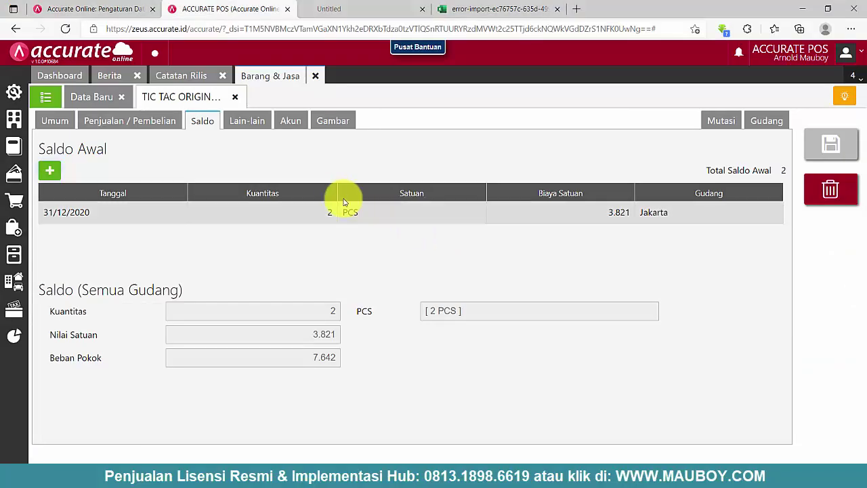
Add an opening balance of 7 PCS at unit cost 3.821 for Jakarta, dated 31/12/2020, and save the item
left_click(50, 171)
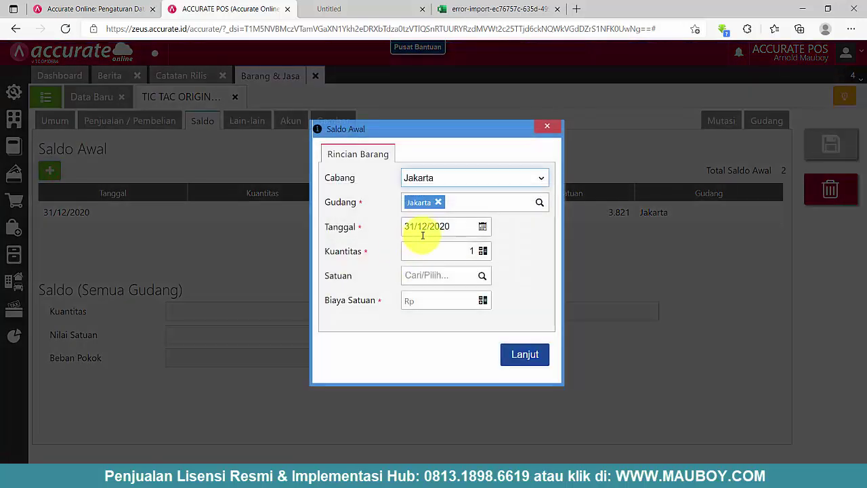
left_click(463, 250)
type("1")
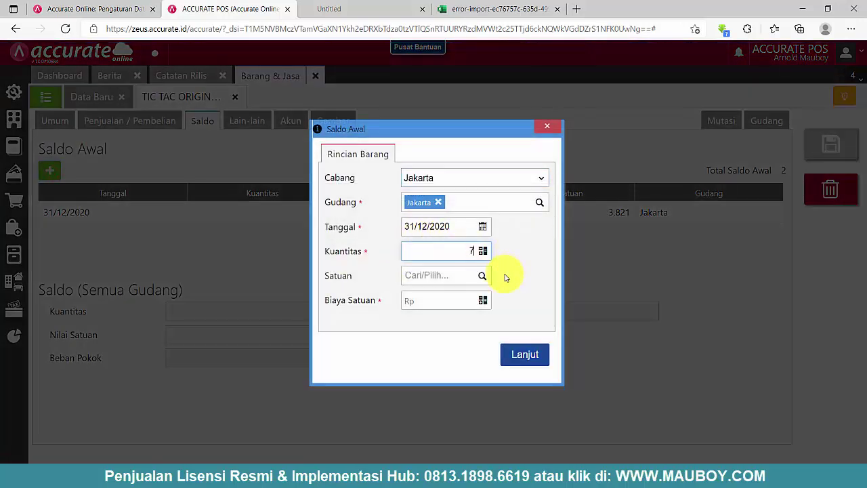
left_click(481, 278)
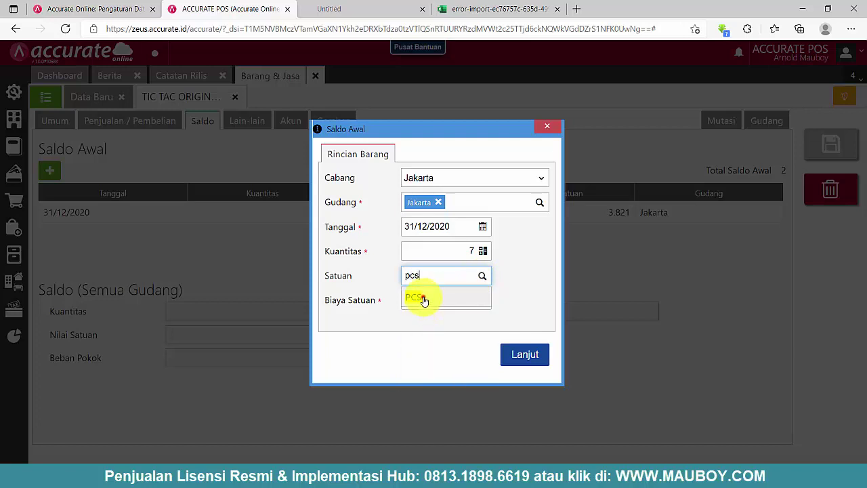
left_click(422, 296)
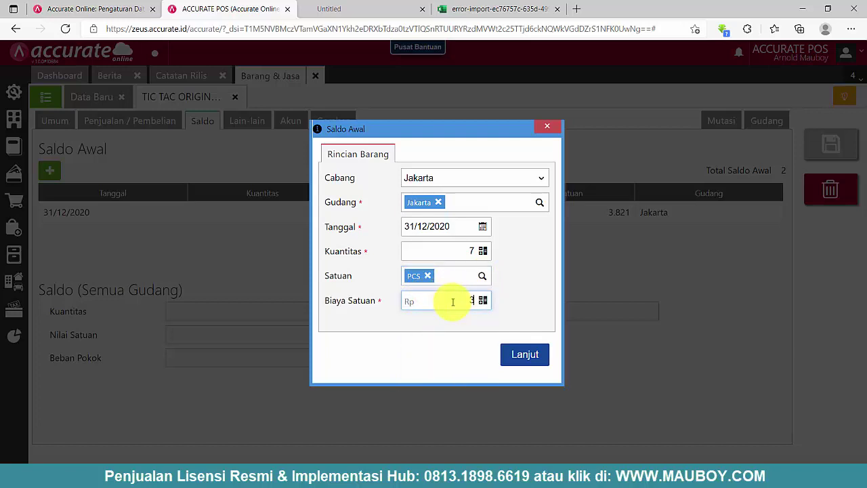
left_click(523, 354)
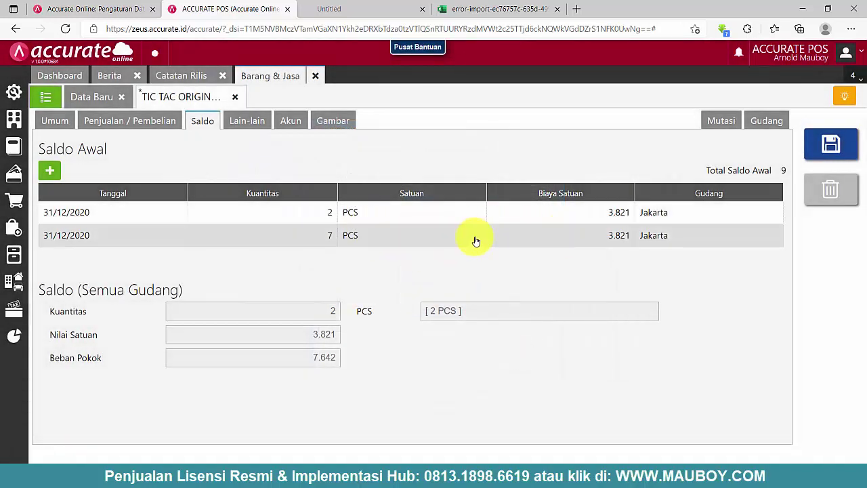
left_click(833, 143)
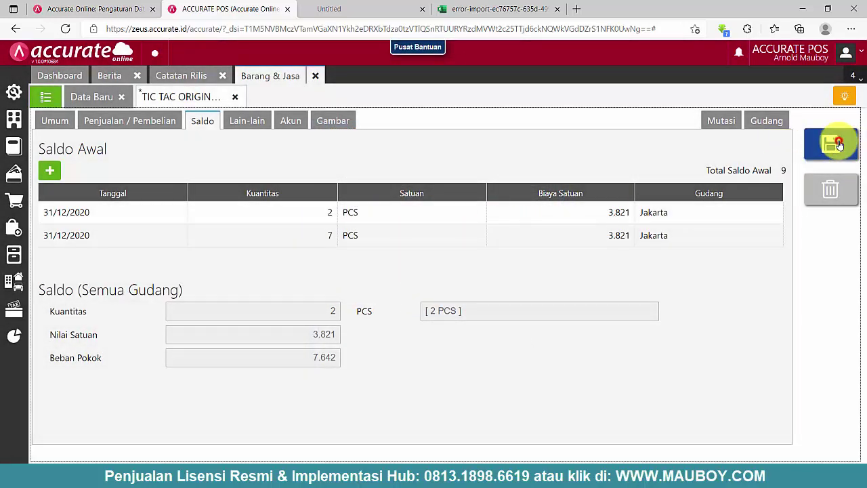
Reopen TIC TAC ORIGINAL 90GR from the item list and check the branch and warehouse of its 7 PCS opening balance
left_click(44, 99)
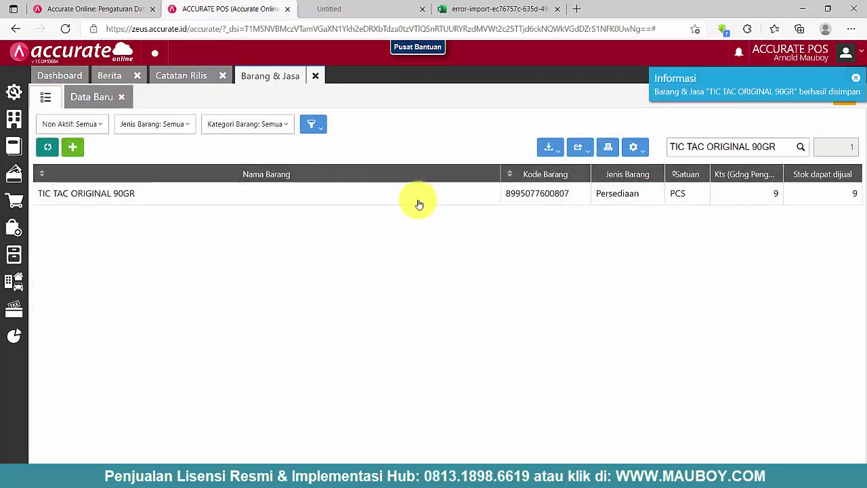
left_click(404, 193)
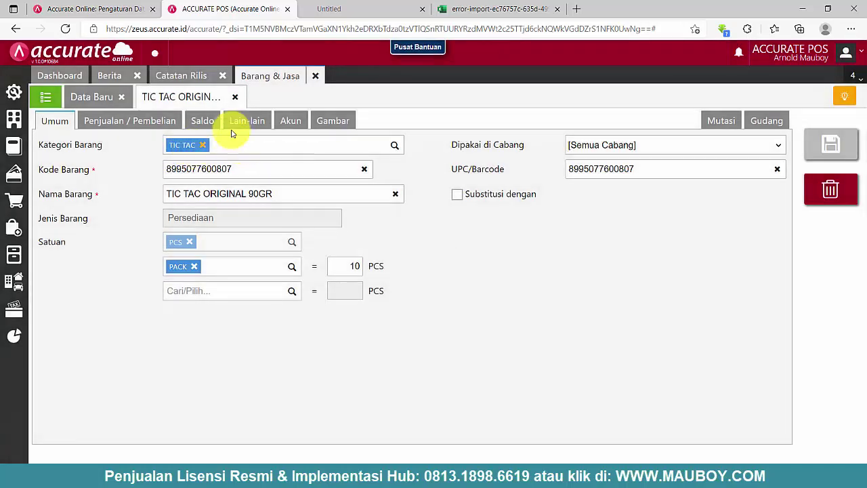
left_click(196, 123)
left_click(434, 235)
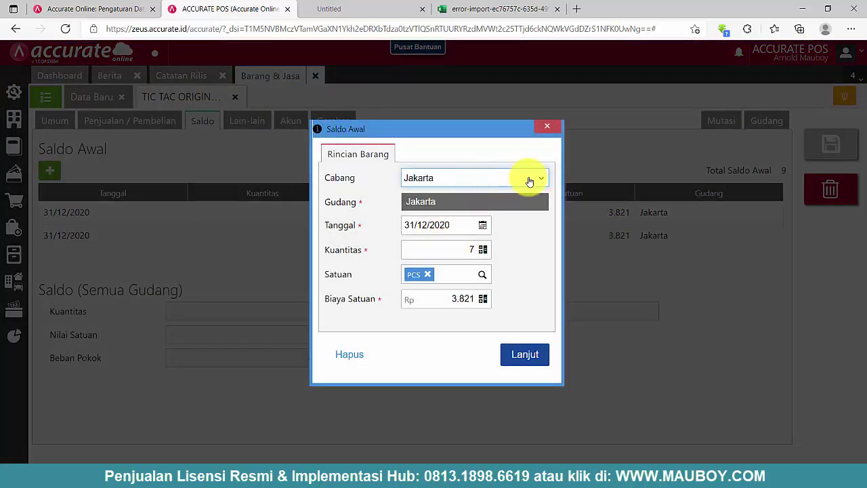
left_click(530, 179)
left_click(453, 204)
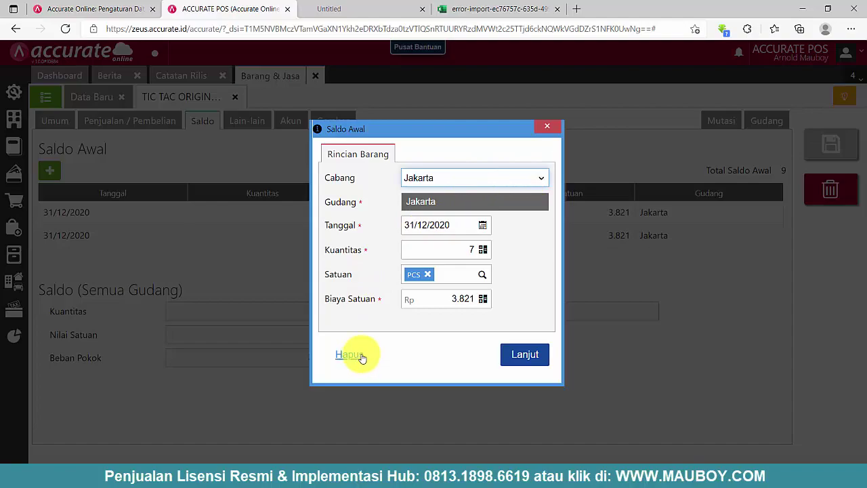
Compare the opening balance with row 422 of the Merch Inventory workbook, then close the item and Barang & Jasa
key("alt+Tab")
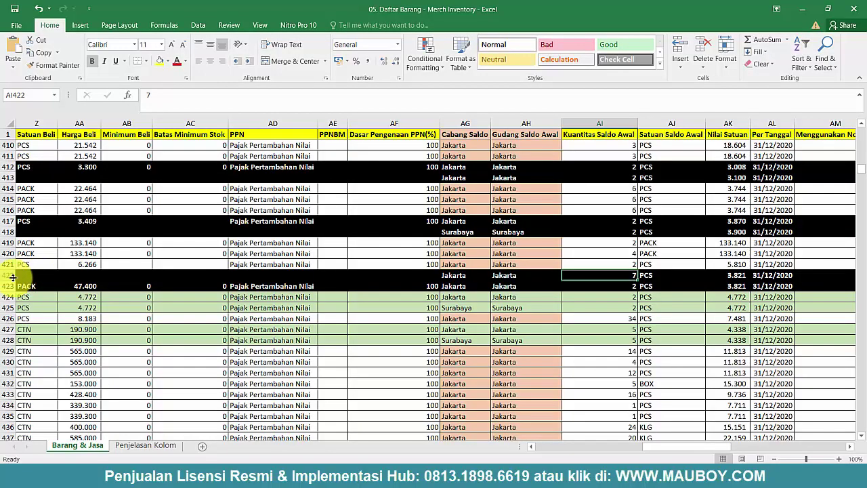
left_click_drag(13, 278, 9, 275)
key("alt+Tab")
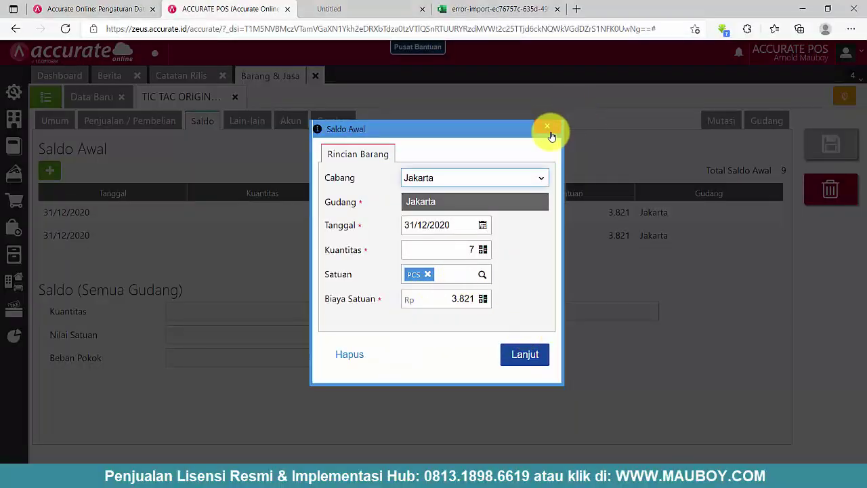
left_click(548, 130)
left_click(235, 97)
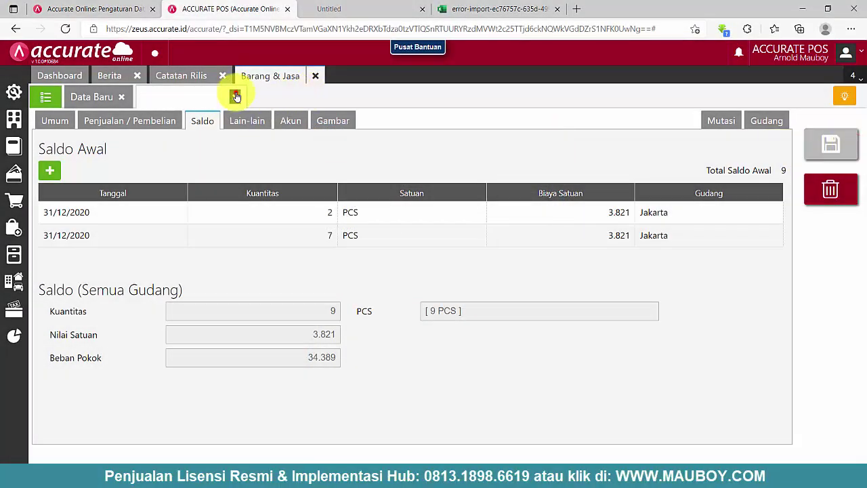
left_click(315, 76)
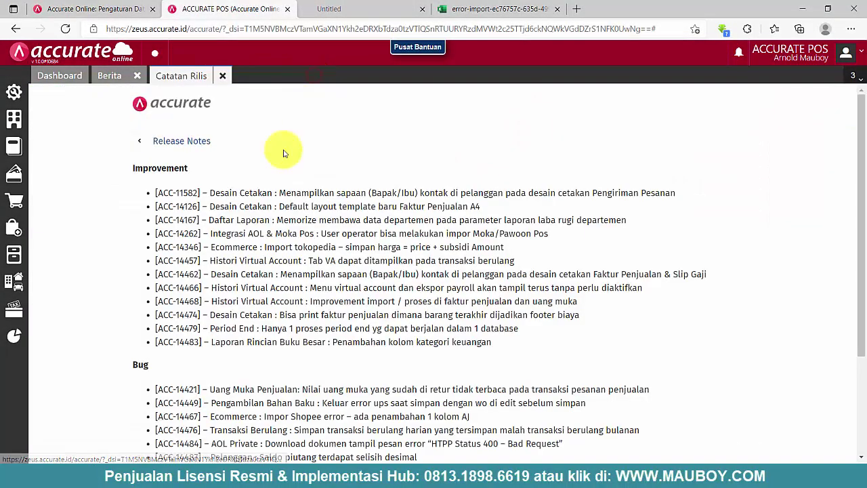
Generate the Neraca (Standar) report and examine the Persediaan - Barang Dagang amount
left_click(14, 336)
left_click(66, 337)
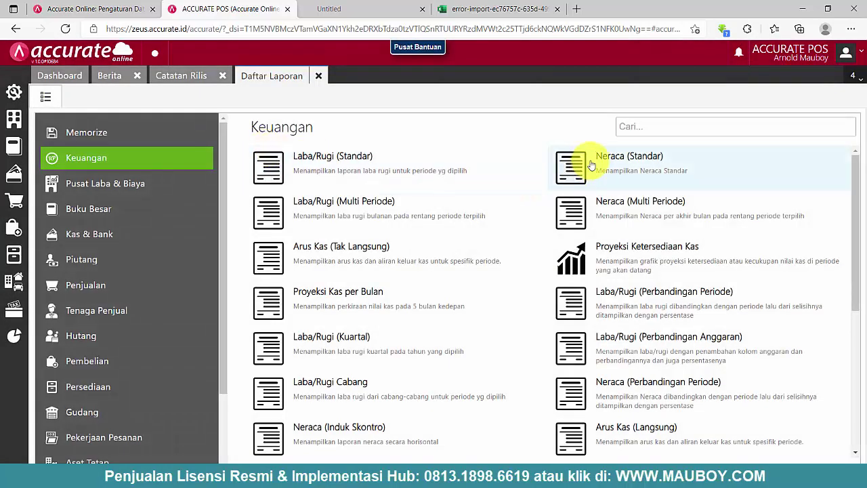
left_click(611, 154)
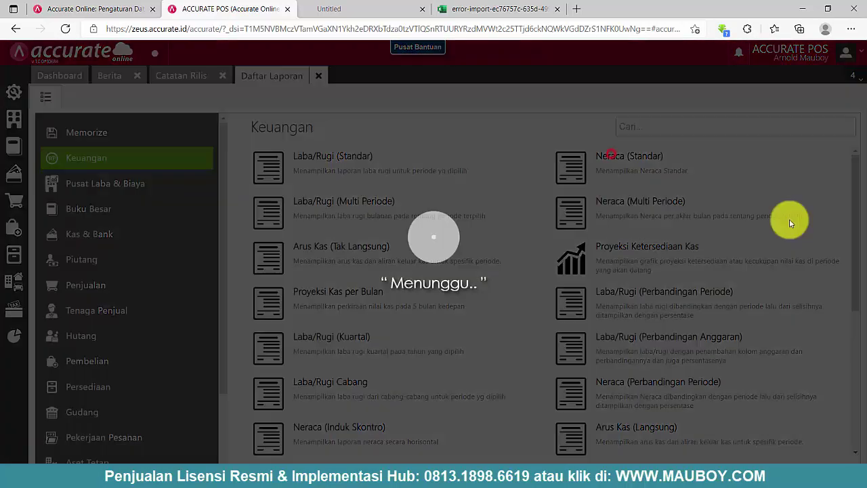
left_click(571, 371)
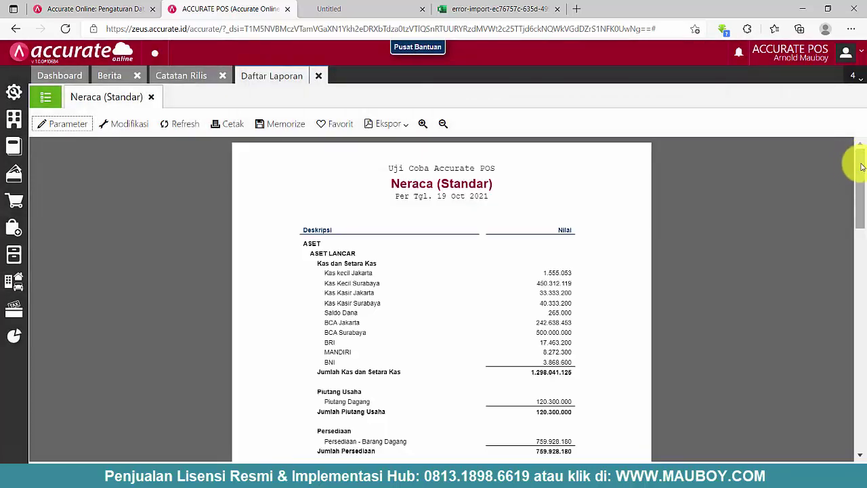
left_click_drag(861, 166, 859, 197)
left_click_drag(581, 294, 532, 291)
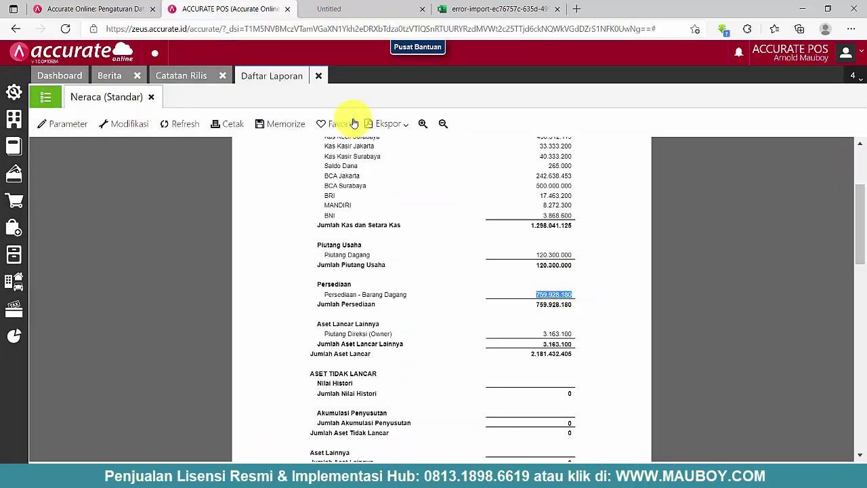
left_click(423, 124)
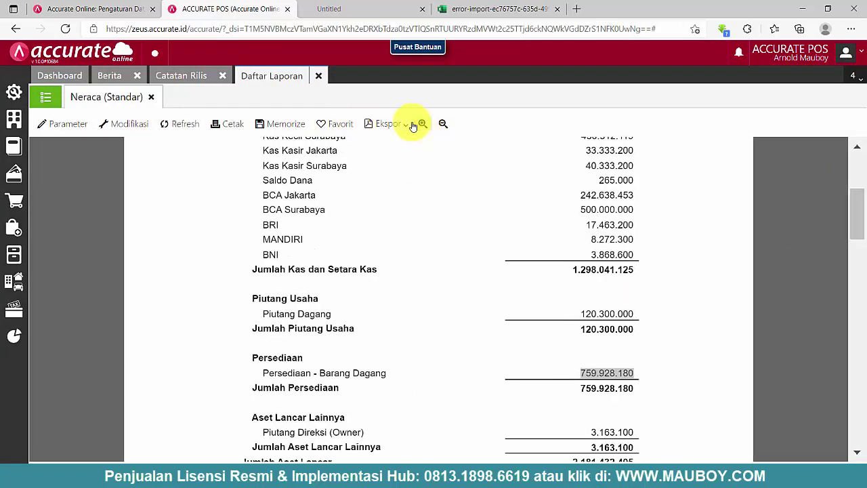
Open ABC KECAP ASIN 133ML from the Barang & Jasa list and review its sales, purchase, balance, account and image details
left_click(14, 254)
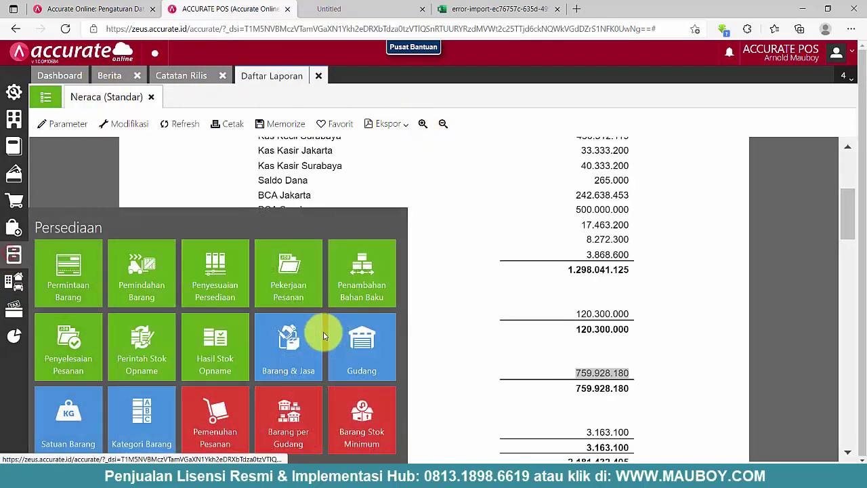
left_click(284, 330)
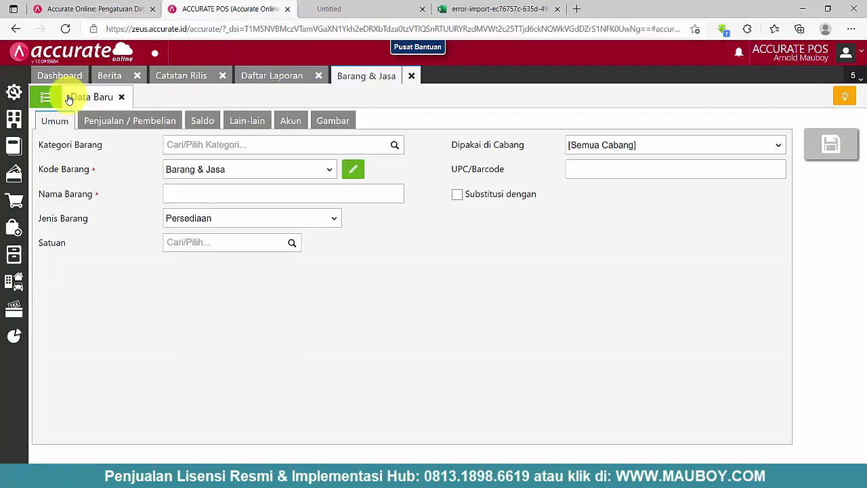
left_click(45, 97)
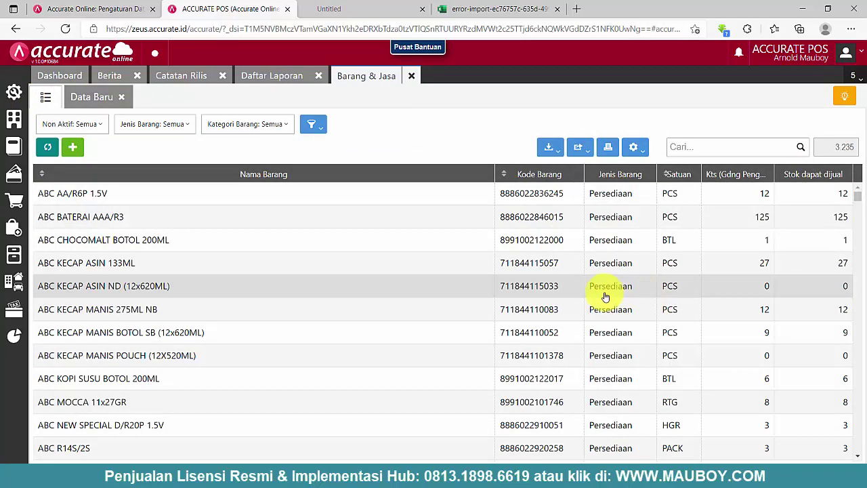
left_click(537, 269)
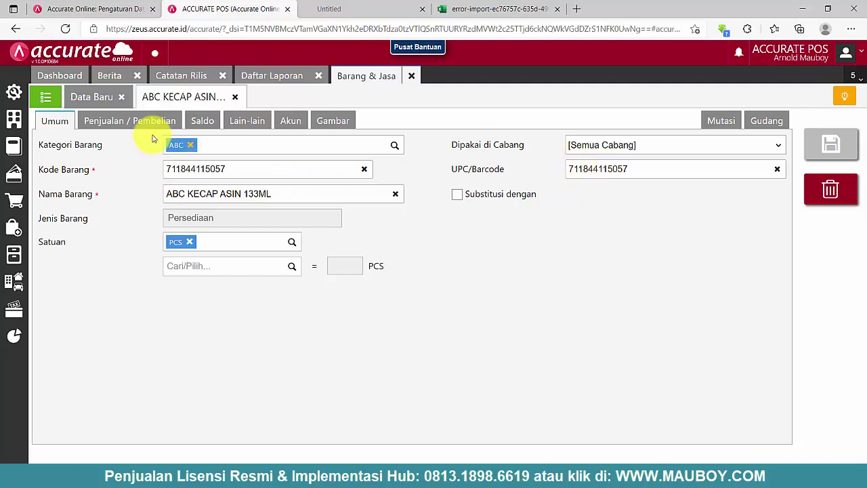
left_click(132, 123)
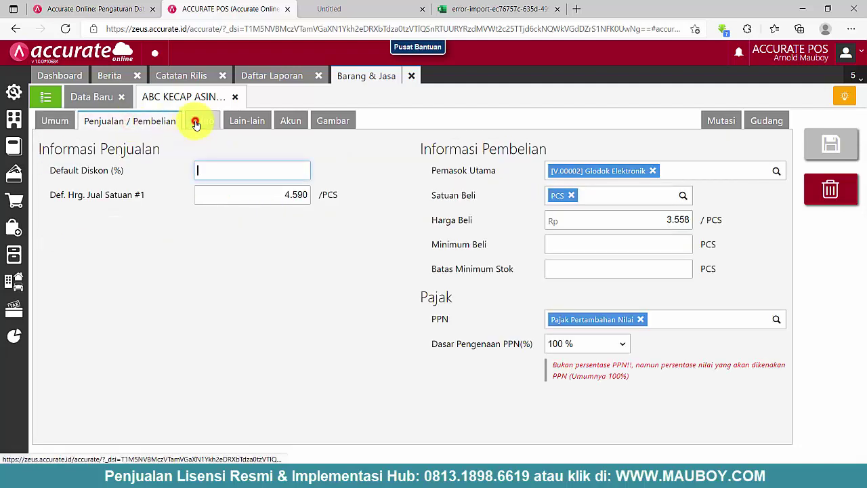
left_click(197, 123)
left_click(242, 121)
left_click(300, 121)
left_click(321, 121)
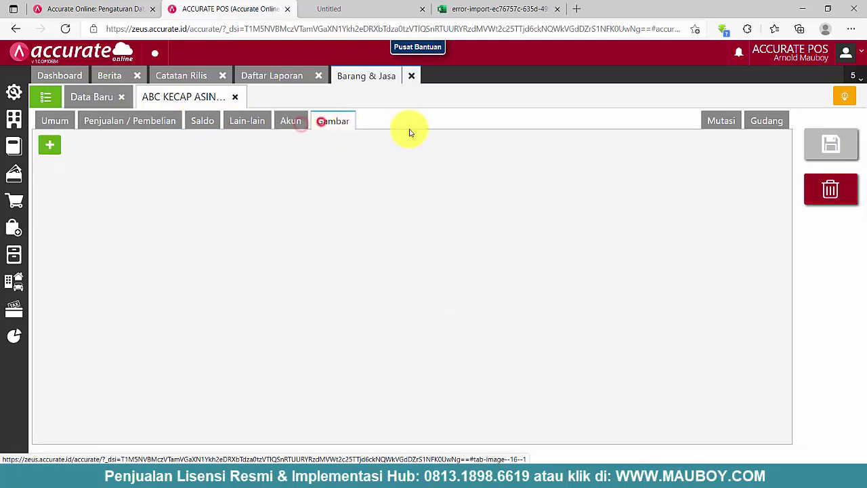
Close Barang & Jasa, Daftar Laporan, Catatan Rilis and Berita, leaving only the Dashboard
left_click(411, 75)
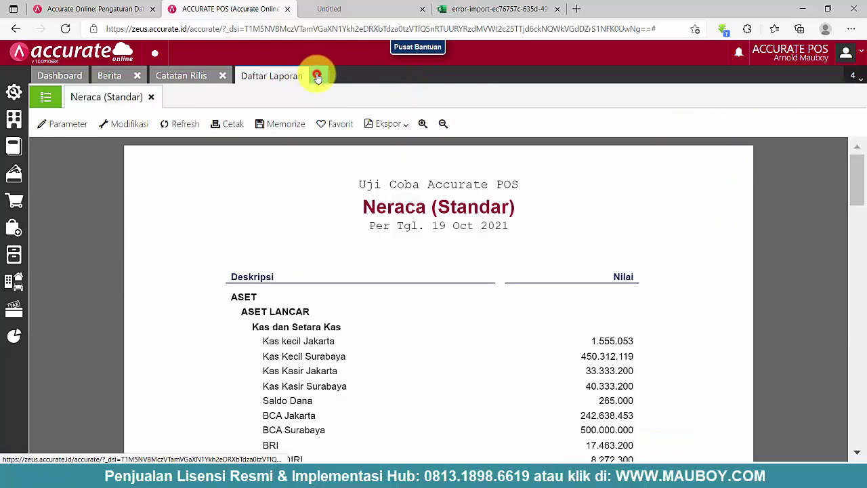
left_click(317, 76)
left_click(223, 75)
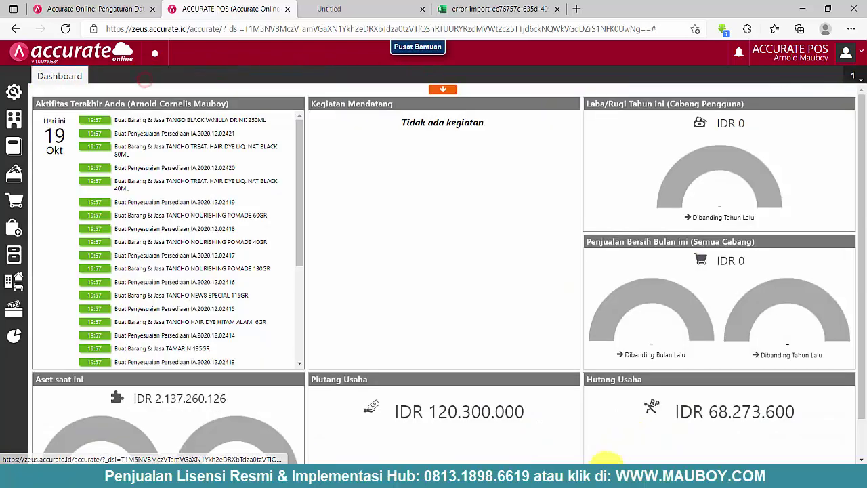
Switch to the data excel folder and open the workbook 06. Barang Group - Grouping in Excel
mouse_move(600, 470)
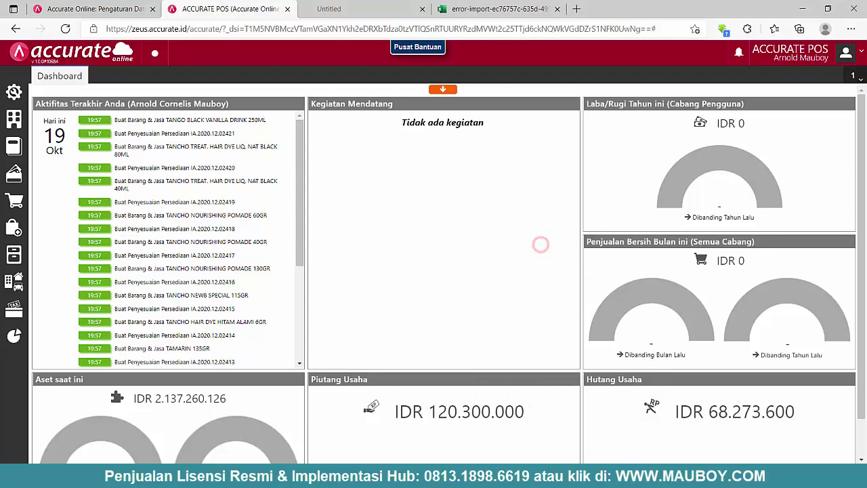
key("alt+Tab")
left_click(162, 135)
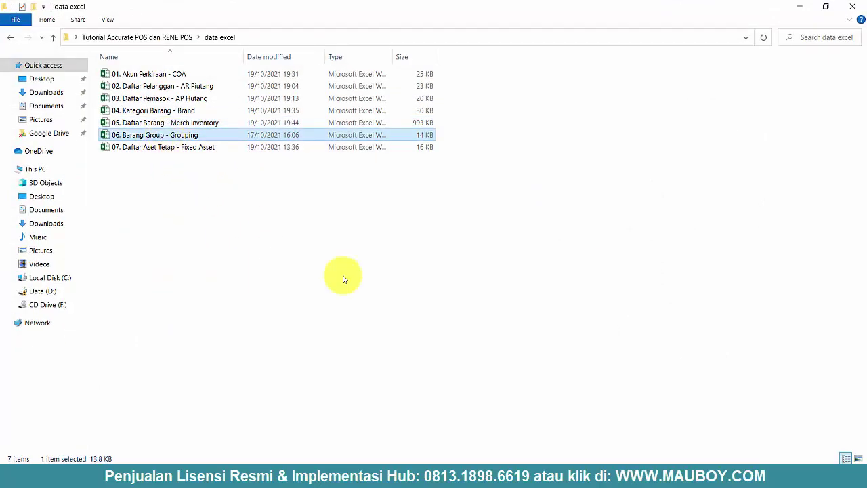
double_click(223, 139)
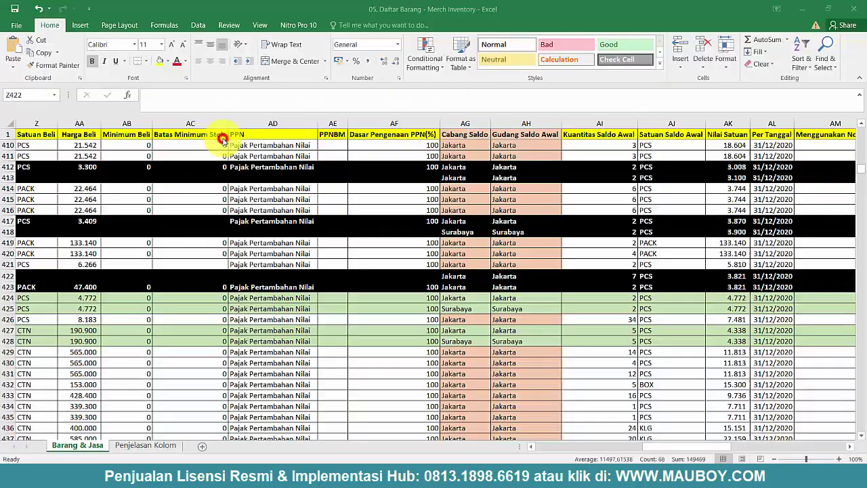
left_click(357, 213)
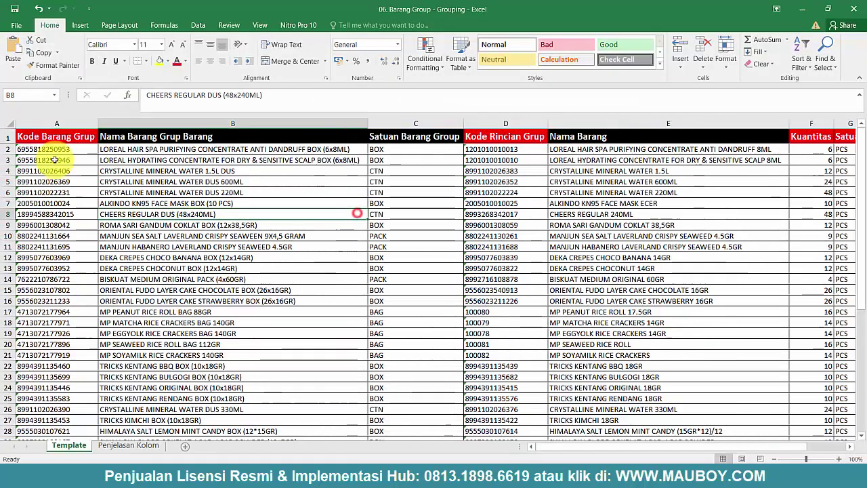
Review the group code, group name, unit, component code, component name and quantity columns of the Template sheet
left_click(57, 123)
left_click(263, 121)
left_click(451, 123)
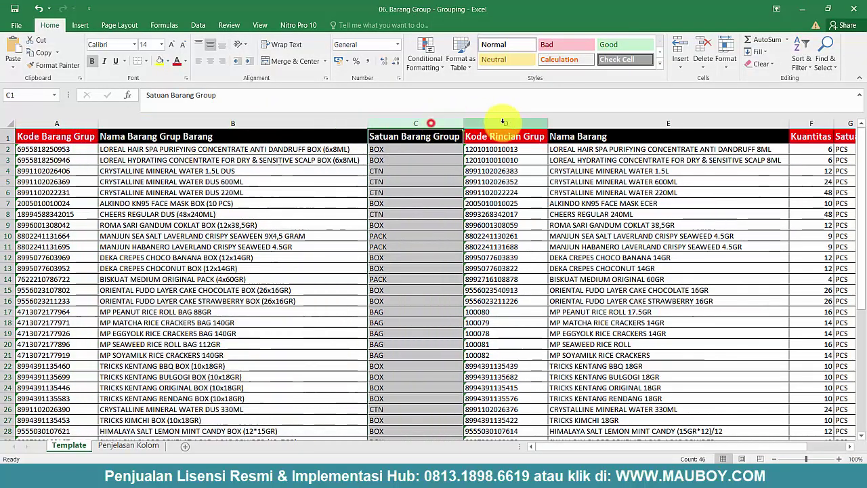
left_click(506, 123)
left_click(616, 123)
left_click(808, 123)
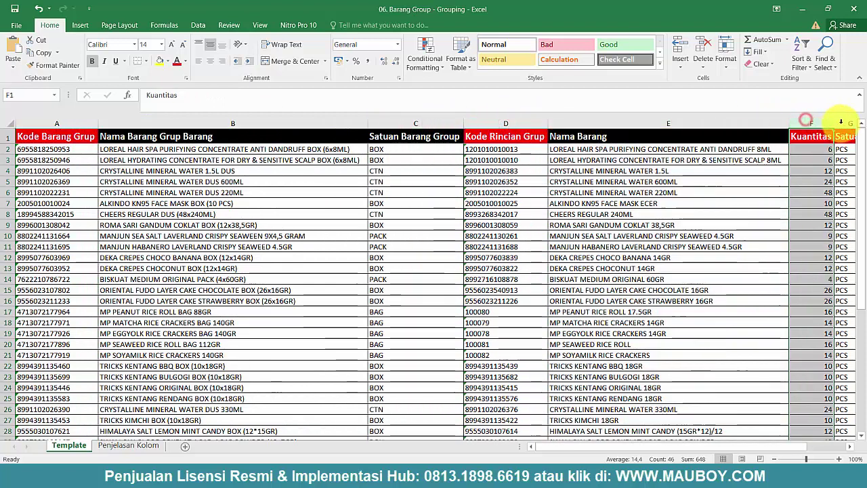
left_click(847, 122)
left_click(673, 122)
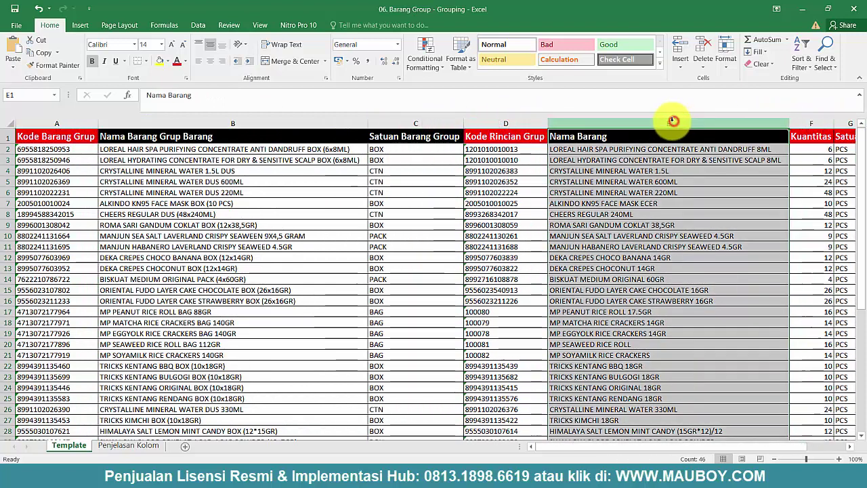
left_click(484, 122)
left_click(398, 123)
left_click(304, 126)
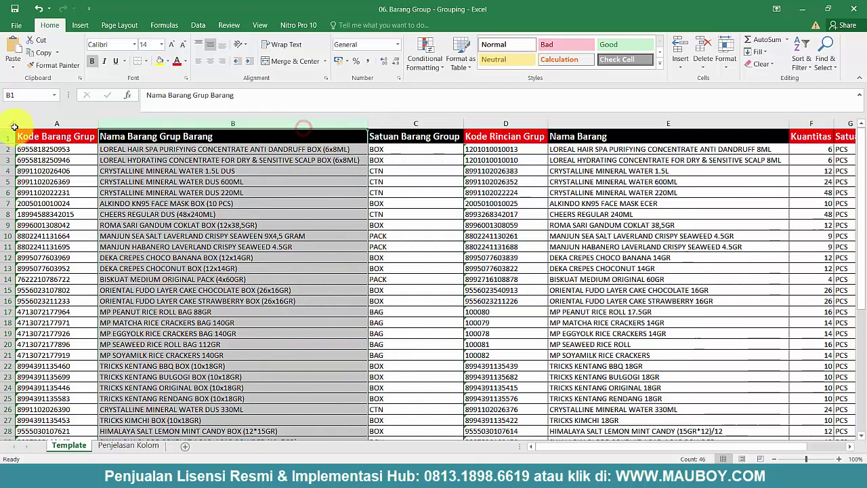
Compare the group item names with their component names in the Template sheet, including the two LOREAL rows
left_click(32, 124)
left_click(227, 125)
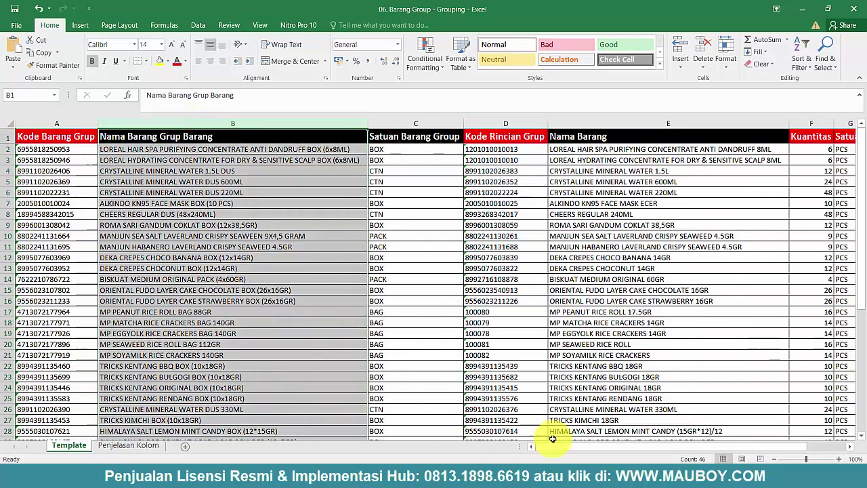
mouse_move(562, 452)
left_mouse_down()
mouse_move(590, 450)
mouse_move(562, 450)
left_mouse_up()
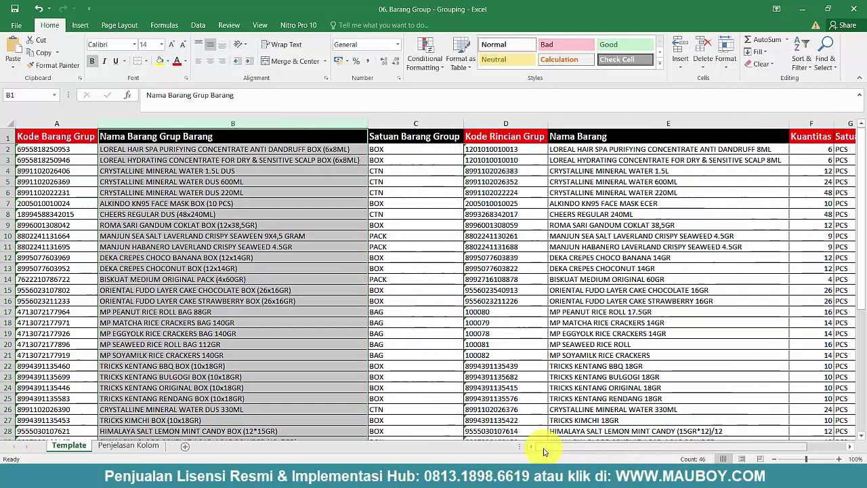
left_click(154, 246)
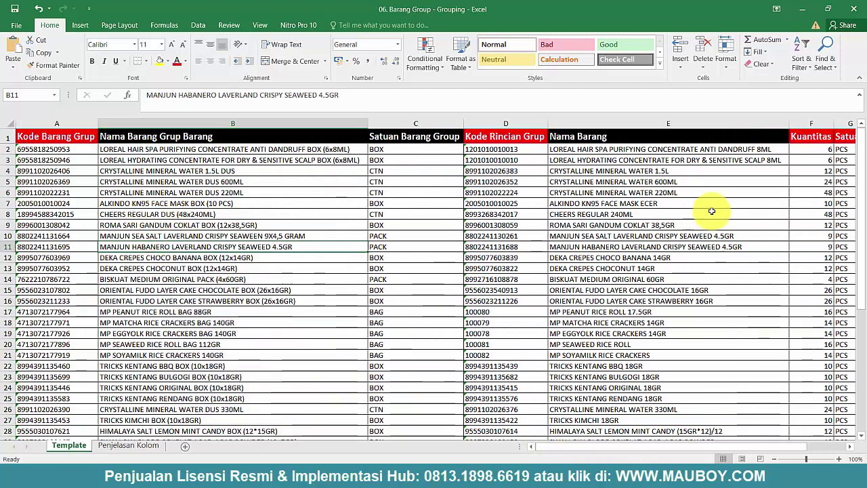
left_click(581, 150)
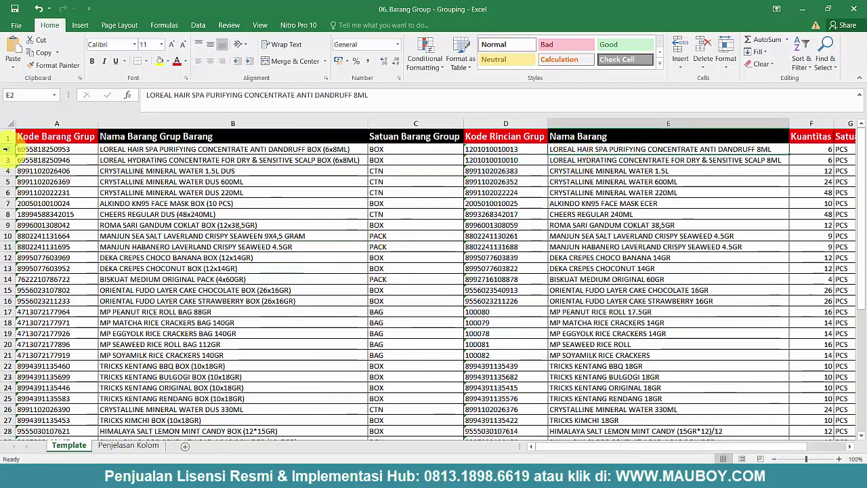
left_click_drag(9, 149, 10, 156)
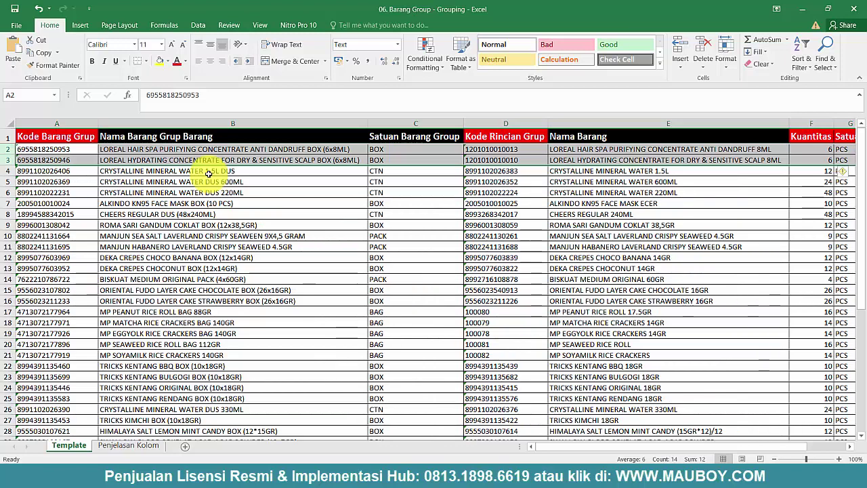
left_click(318, 214)
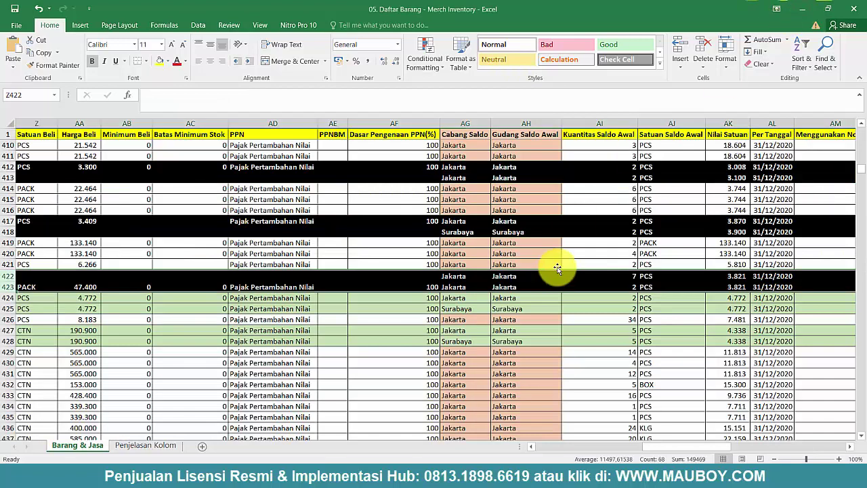
Switch to Accurate Online, open the Barang & Jasa list and filter it by the item type Grup
left_click(565, 210)
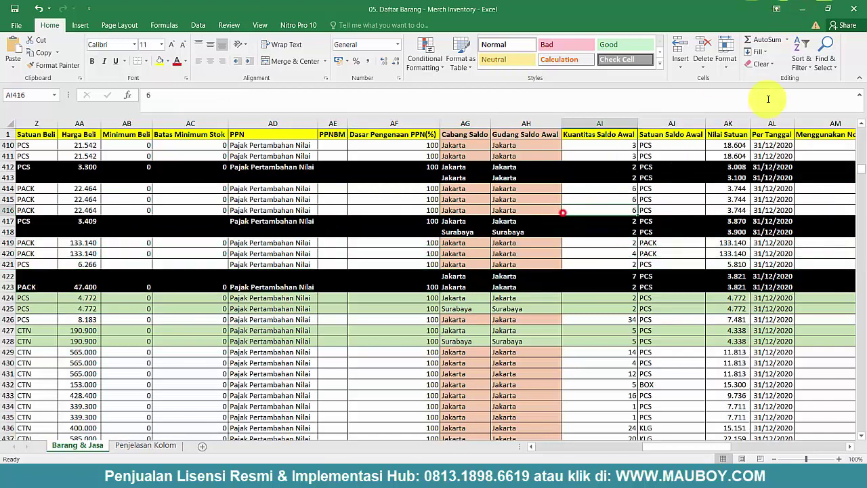
left_click(802, 13)
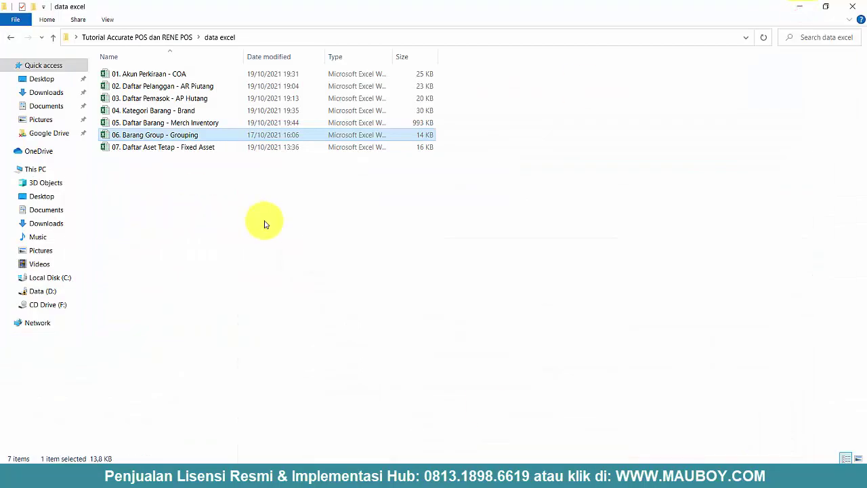
mouse_move(493, 463)
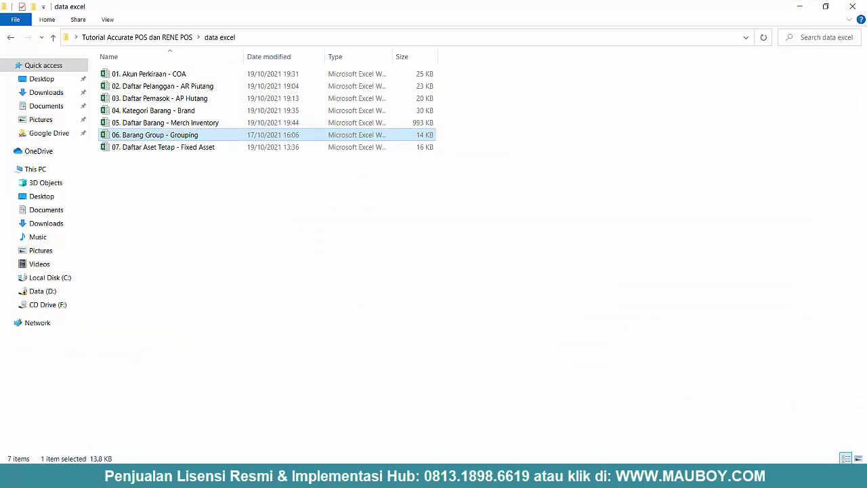
left_click(493, 474)
left_click(14, 255)
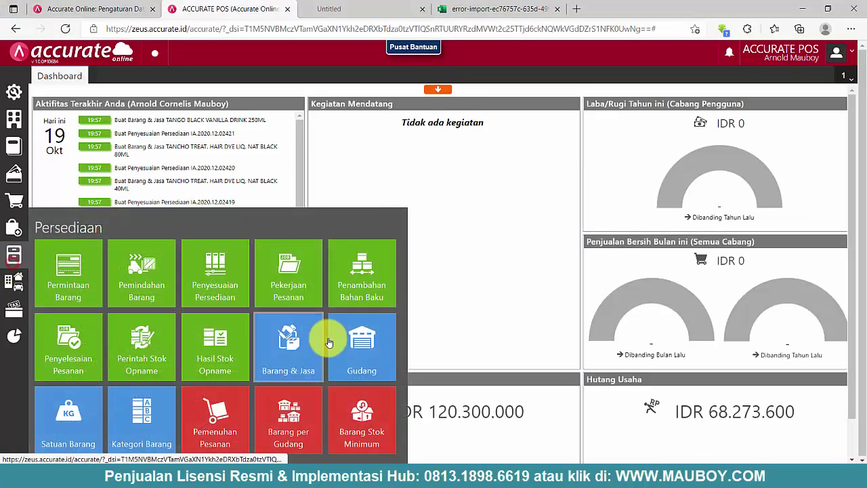
left_click(307, 353)
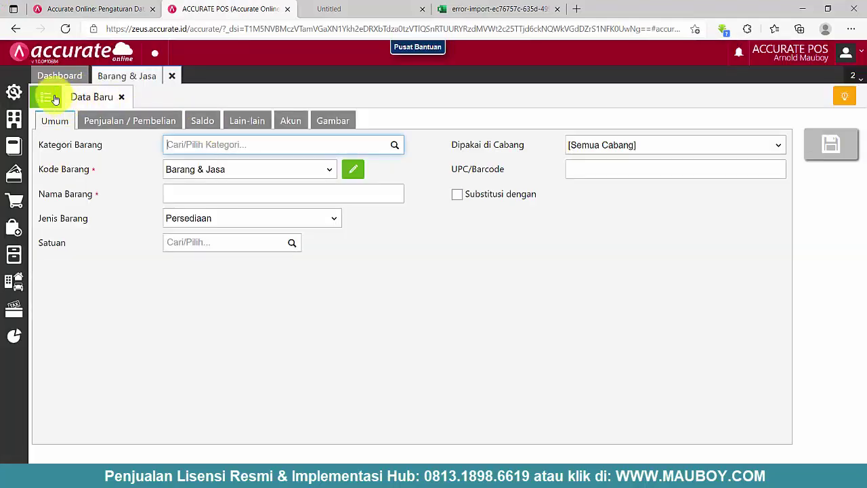
left_click(54, 99)
left_click(154, 124)
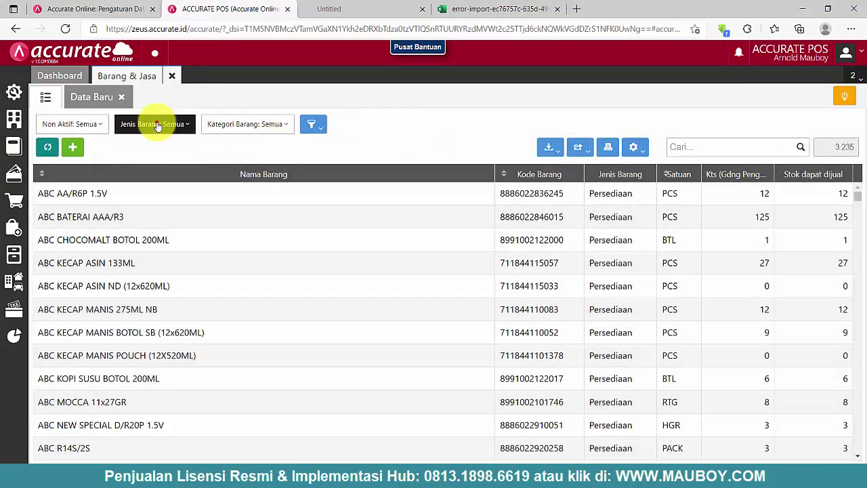
left_click(144, 150)
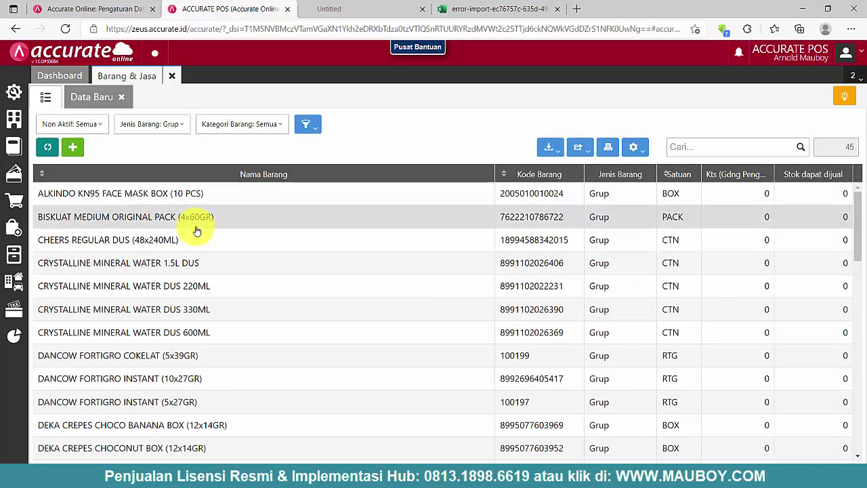
Open ALKINDO KN95 FACE MASK BOX (10 PCS) and review its general, sales, group component, other, account and image details
left_click(194, 199)
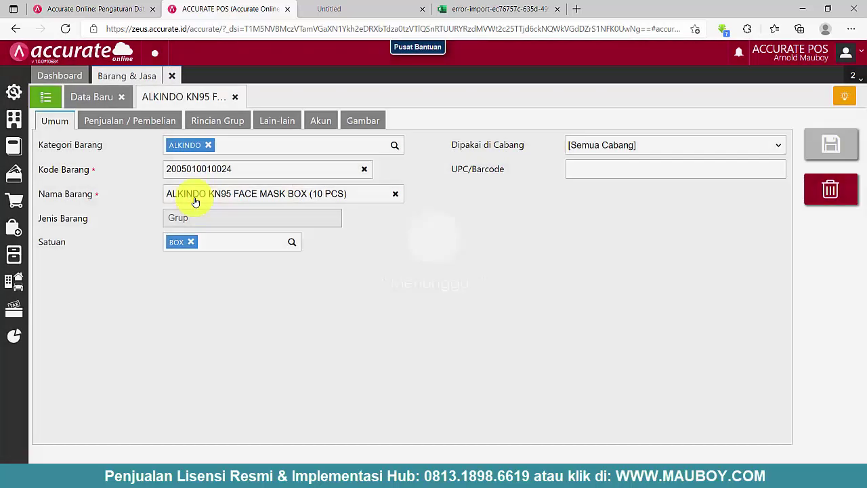
left_click(223, 123)
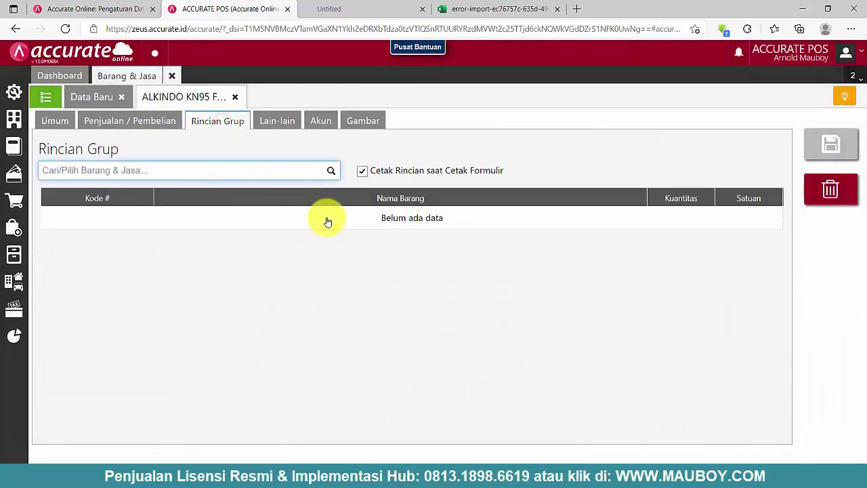
left_click(54, 121)
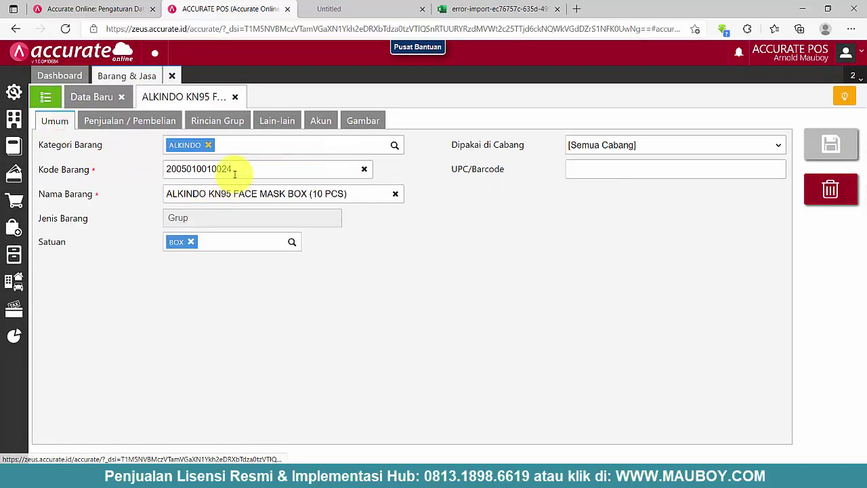
left_click(210, 169)
left_click_drag(355, 194, 191, 194)
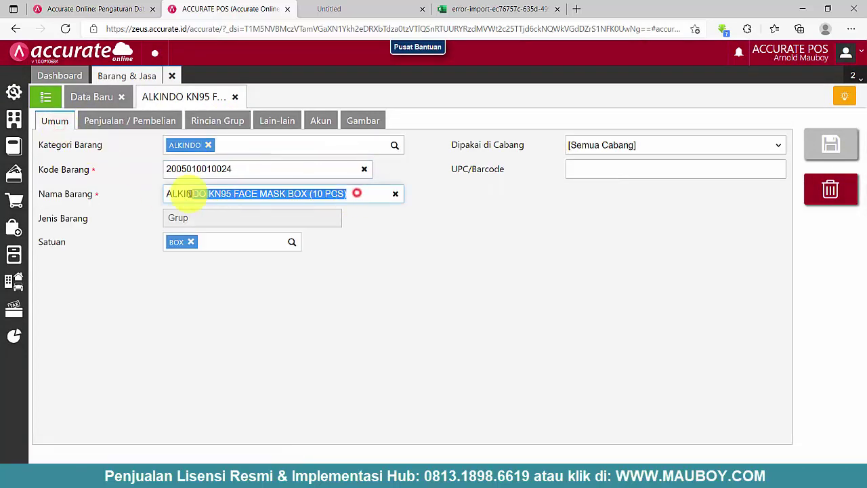
left_click(111, 127)
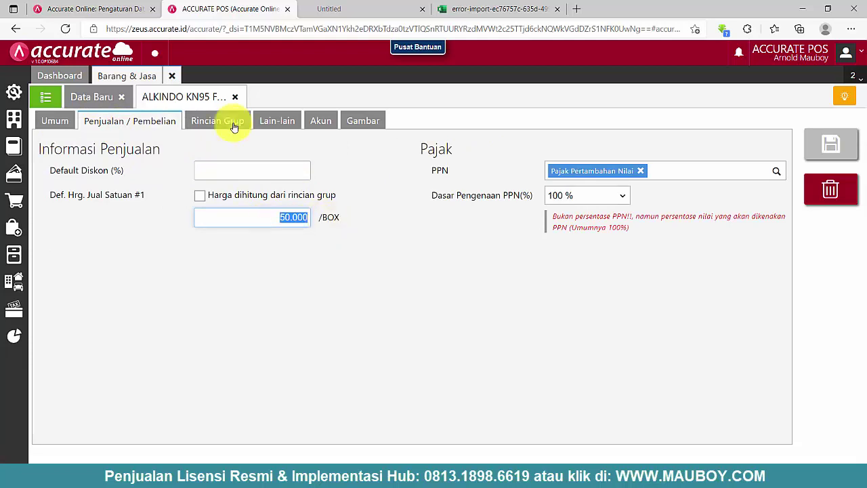
left_click(233, 127)
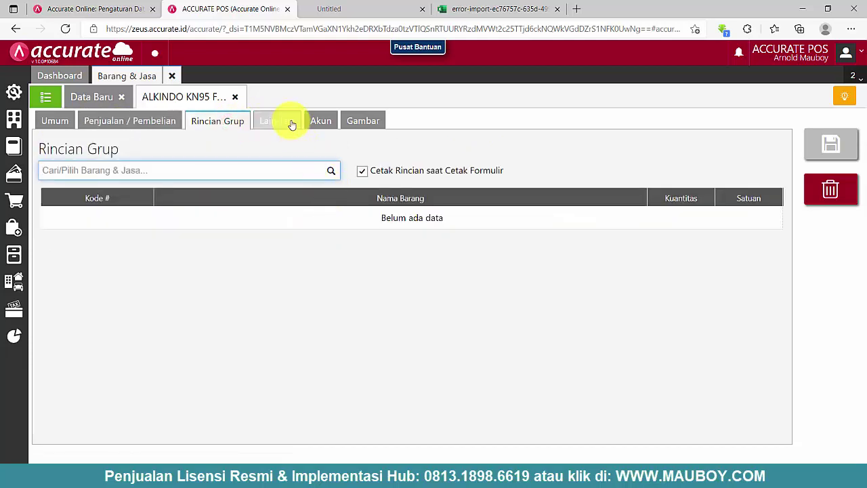
left_click(292, 124)
left_click(321, 121)
left_click(366, 121)
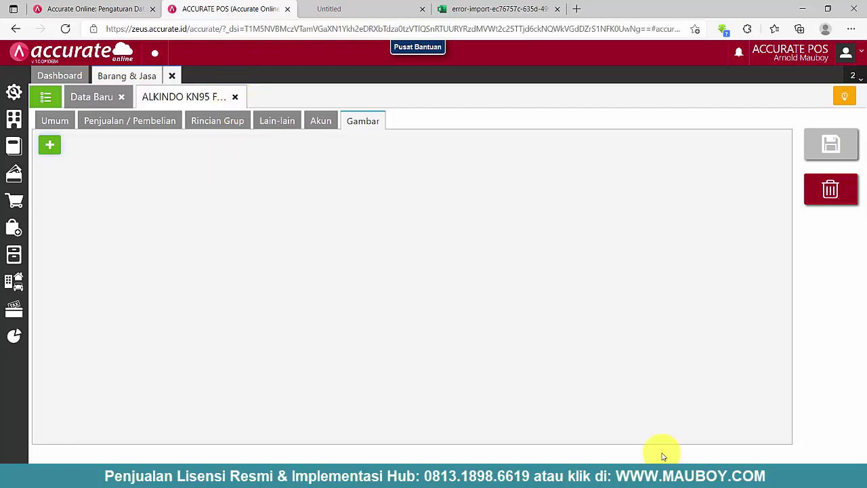
Switch to the 06. Barang Group - Grouping workbook and review each column from group code through component quantity
mouse_move(597, 467)
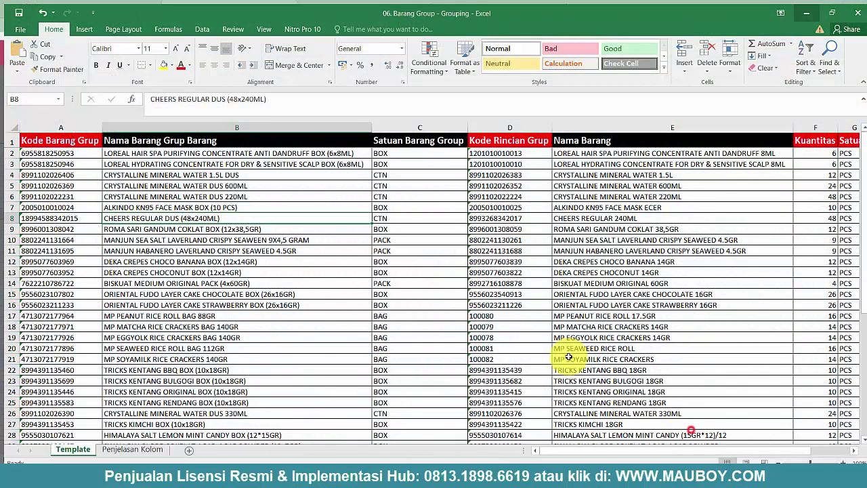
left_click(721, 420)
left_click(305, 203)
left_click(30, 135)
left_click(127, 122)
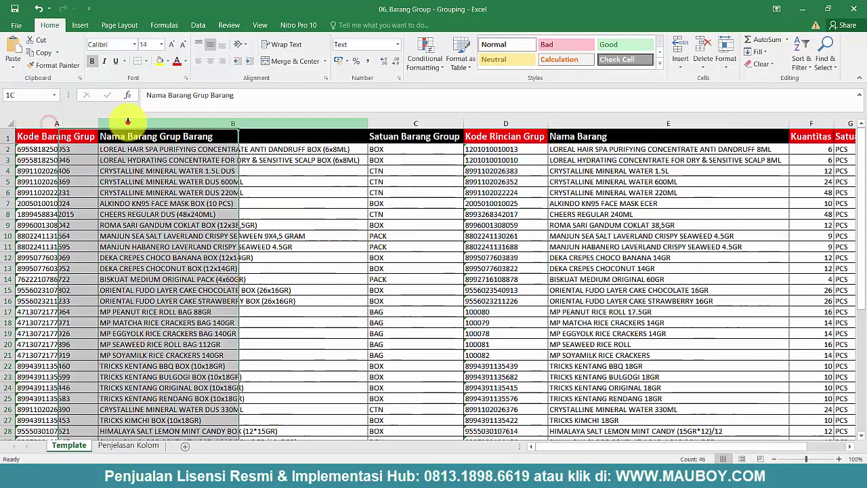
left_click(413, 123)
left_click(515, 122)
left_click(678, 123)
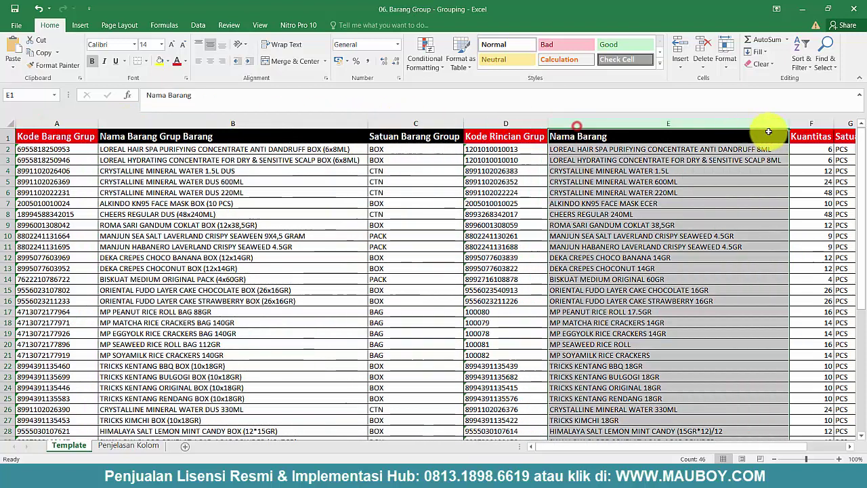
left_click(806, 123)
Compare the red-headed code, quantity and unit columns with the black-headed name and group unit columns in the Template sheet
left_click(71, 122)
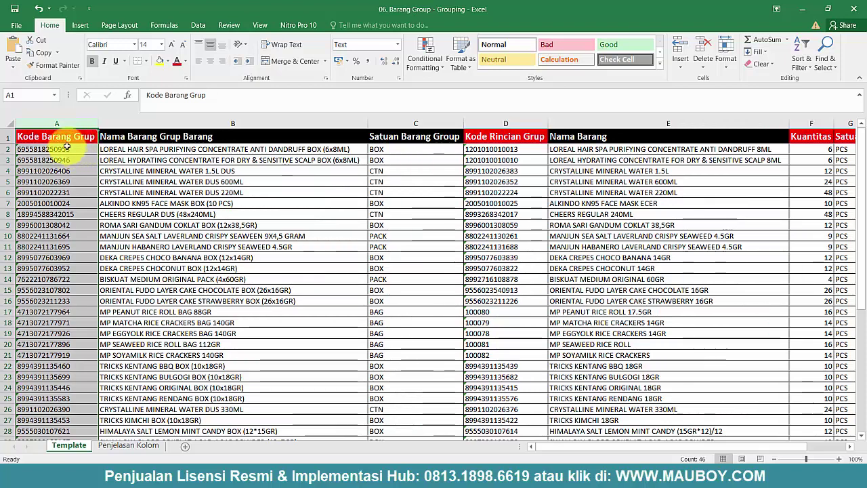
left_click(204, 180)
left_click(78, 120)
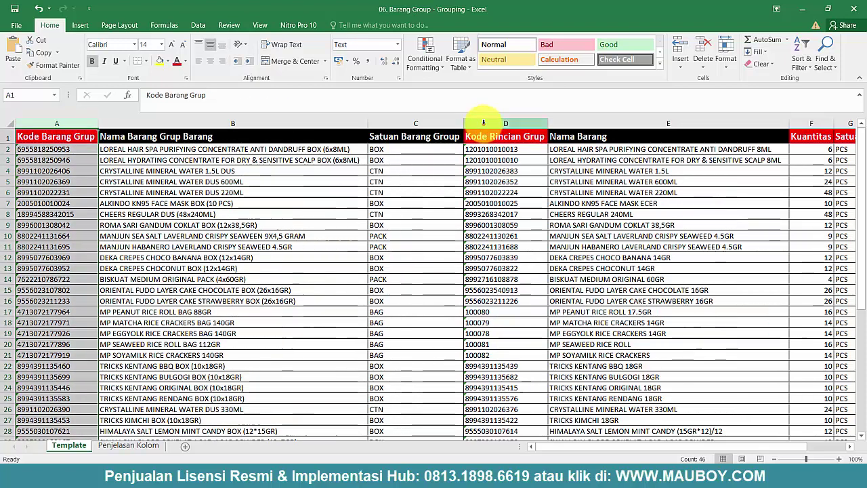
left_click(495, 123)
left_click(800, 122)
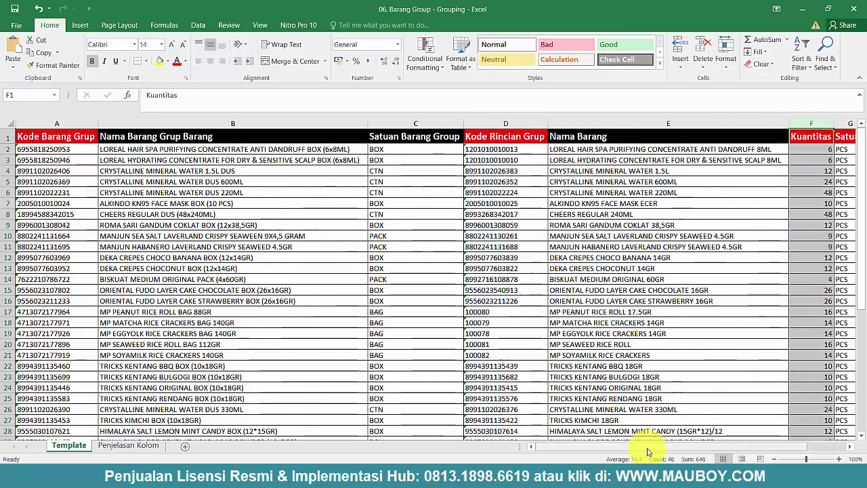
left_click_drag(625, 446, 648, 447)
left_click(204, 123)
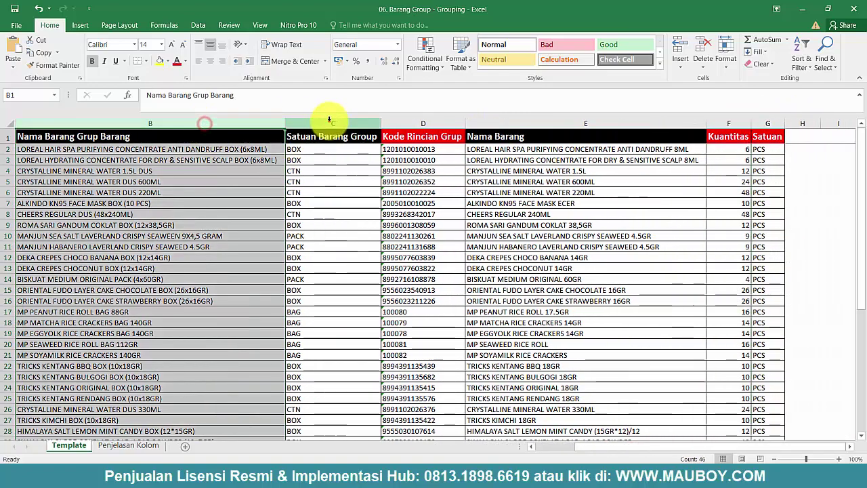
left_click(329, 122)
left_click(506, 122)
left_click(597, 213)
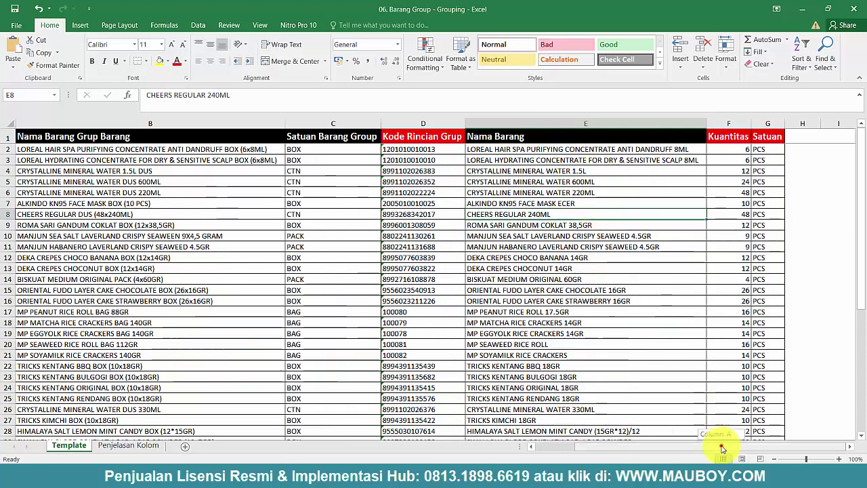
left_click_drag(720, 447, 685, 447)
left_click(257, 369)
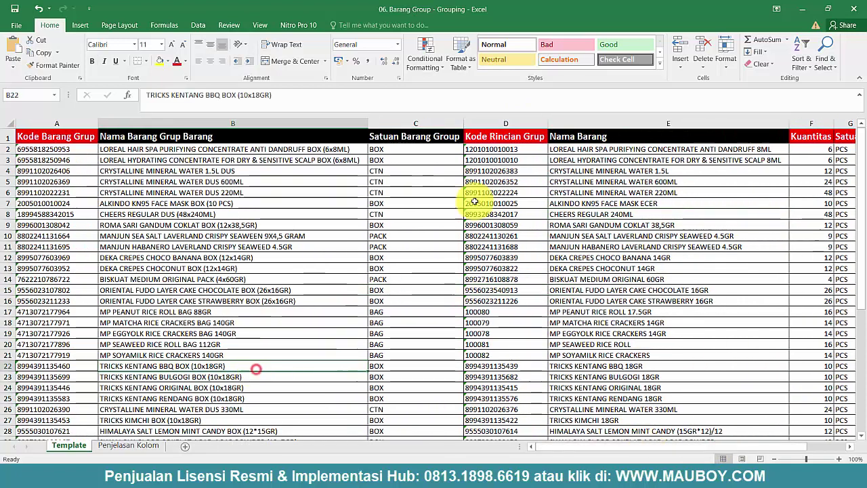
Close the Barang Group workbook and the open item forms, returning to a refreshed Barang & Jasa list in Accurate Online
left_click(859, 9)
left_click(855, 8)
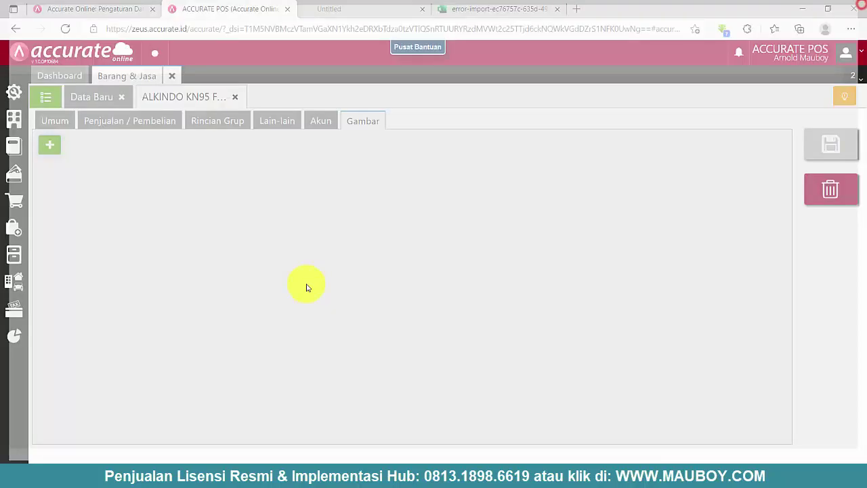
left_click(235, 97)
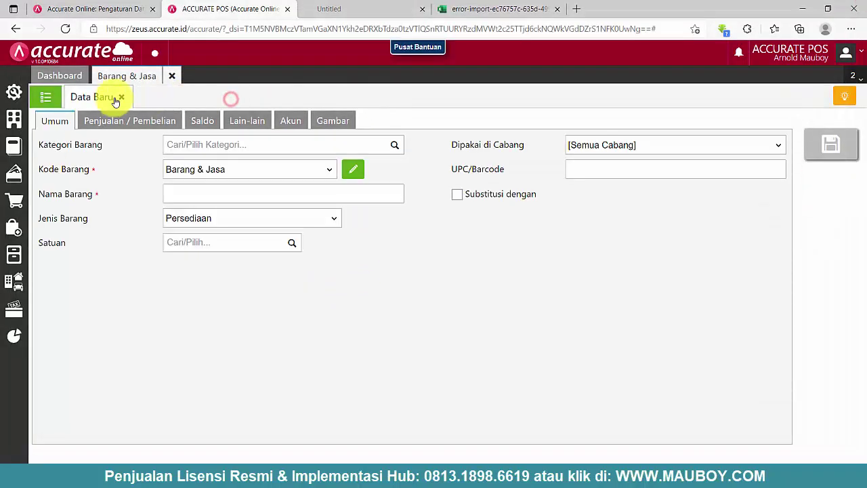
left_click(122, 97)
left_click(43, 149)
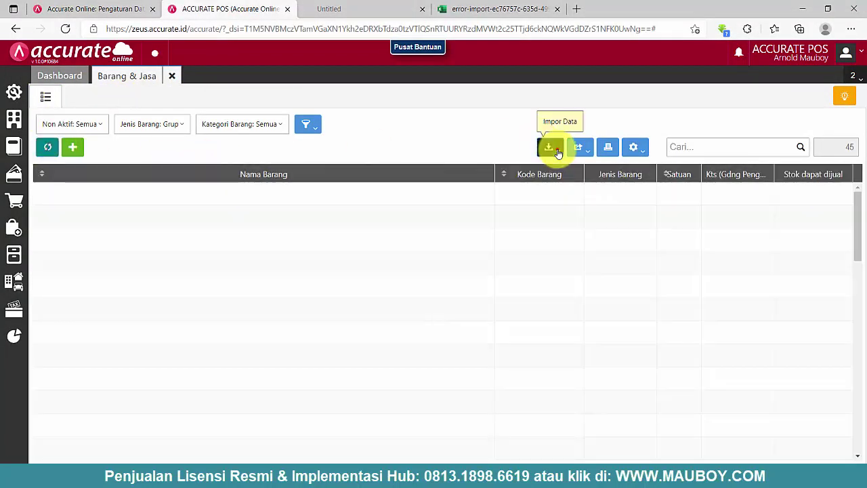
Start a group import from the Barang & Jasa list and open its sample file import-group-id in Excel
left_click(554, 149)
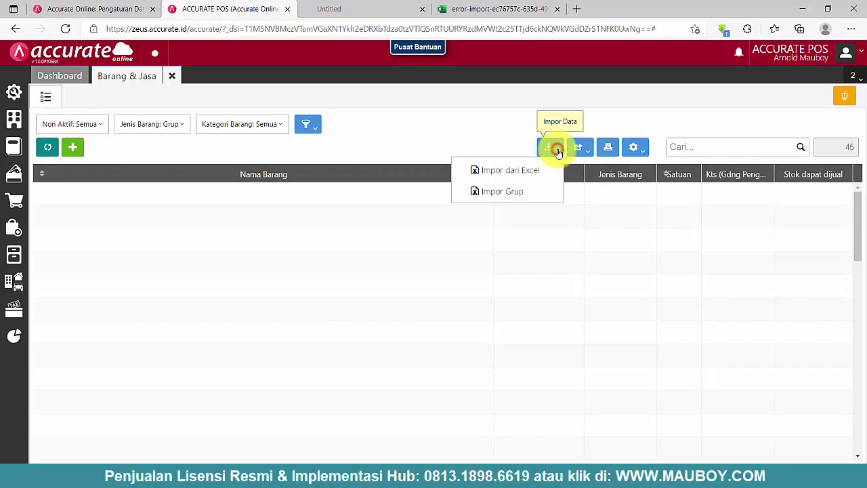
left_click(518, 196)
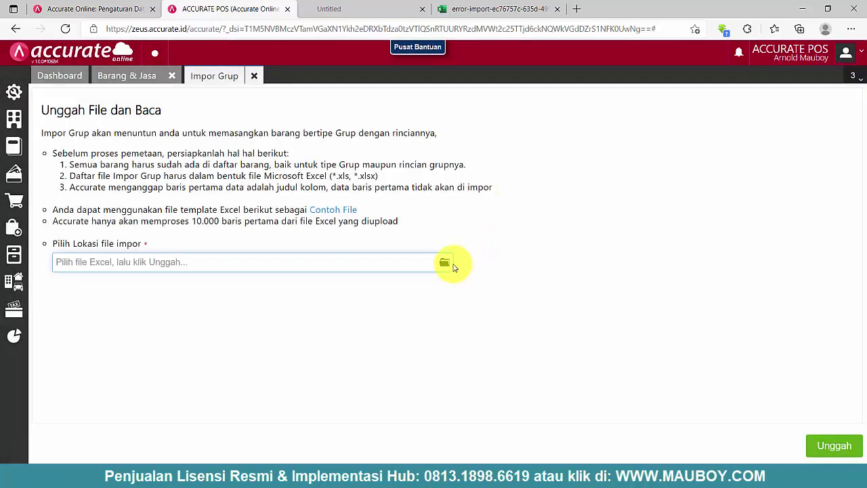
left_click(444, 263)
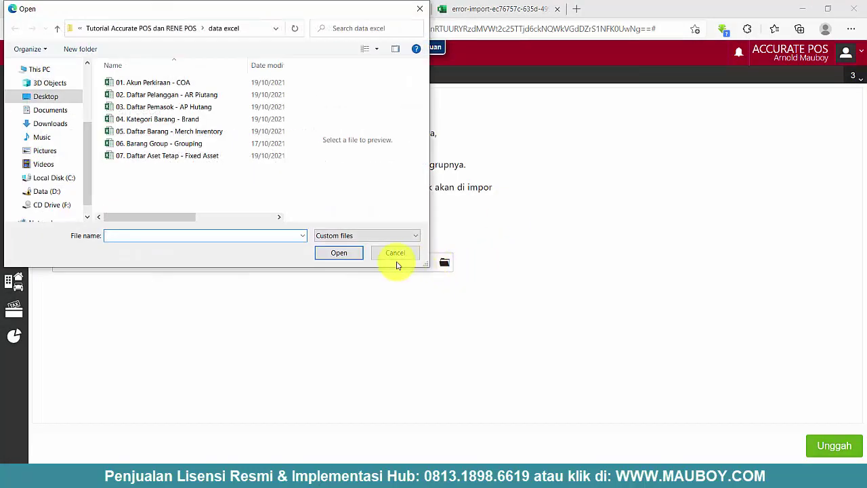
left_click(397, 255)
left_click(337, 213)
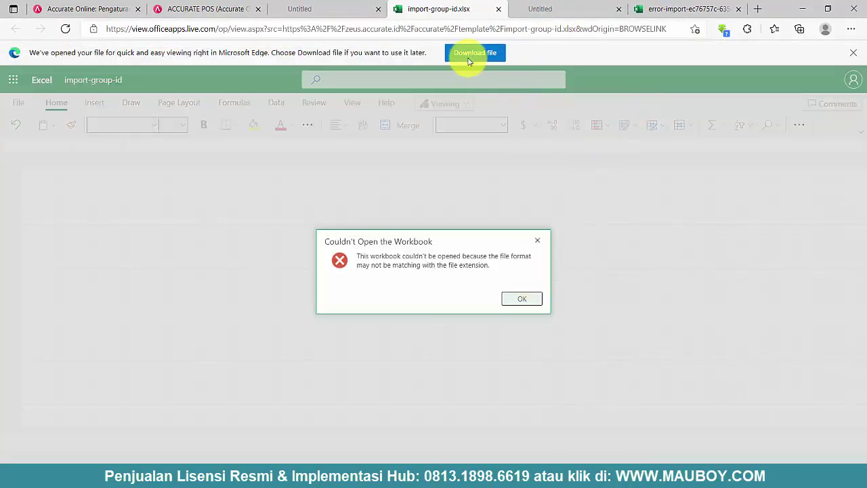
left_click(467, 53)
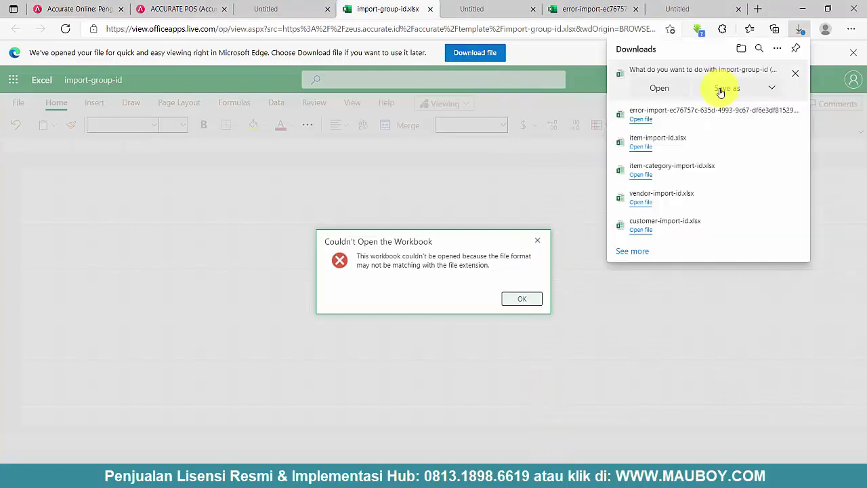
left_click(679, 88)
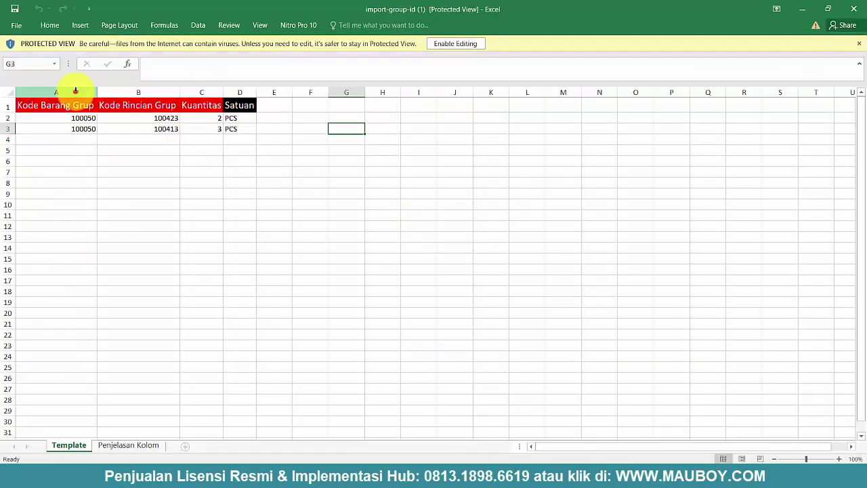
Examine the sample template's Kode Barang Grup, Kode Rincian Grup, Kuantitas and Satuan columns
left_click(75, 90)
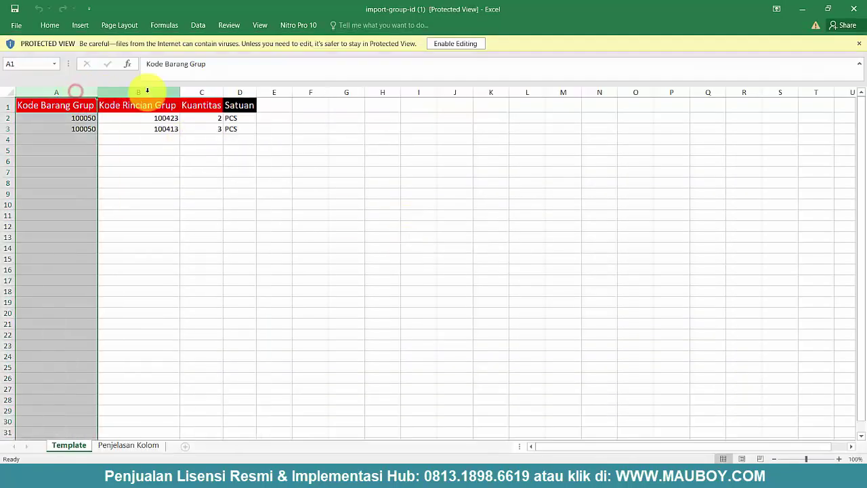
left_click(145, 90)
left_click_drag(74, 90, 251, 91)
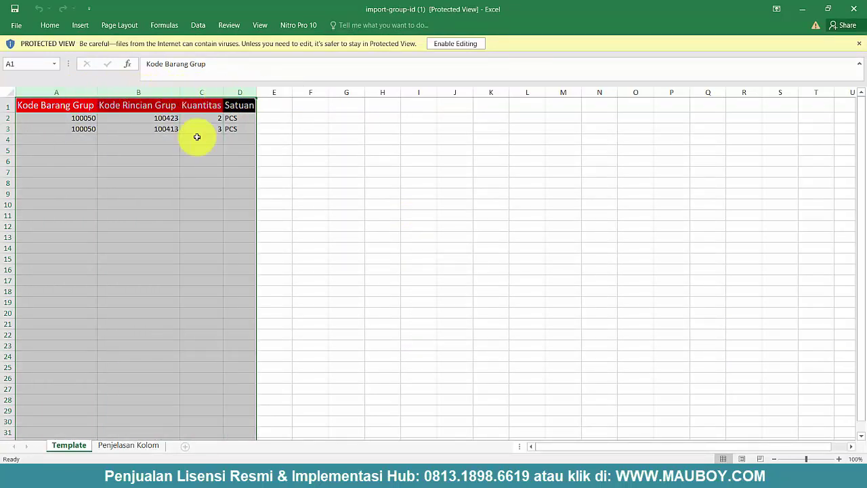
left_click(170, 140)
Look through the open Daftar Barang workbook and open the 06. Barang Group - Grouping workbook
left_click(600, 476)
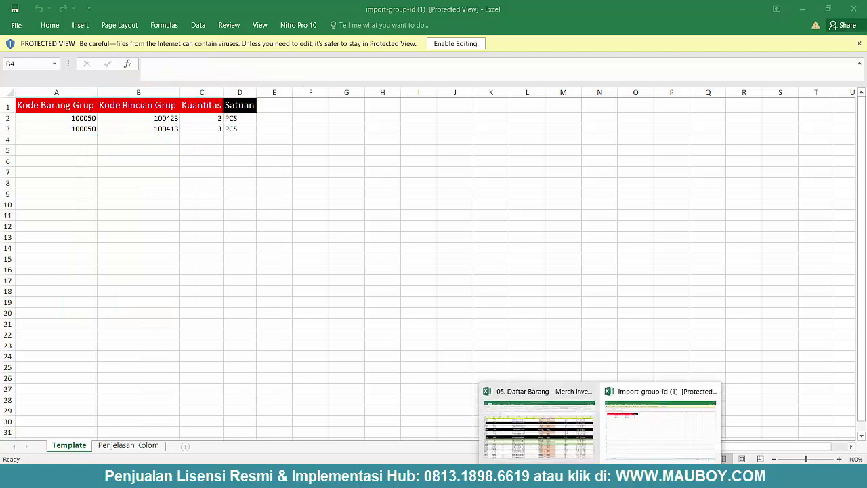
left_click(541, 434)
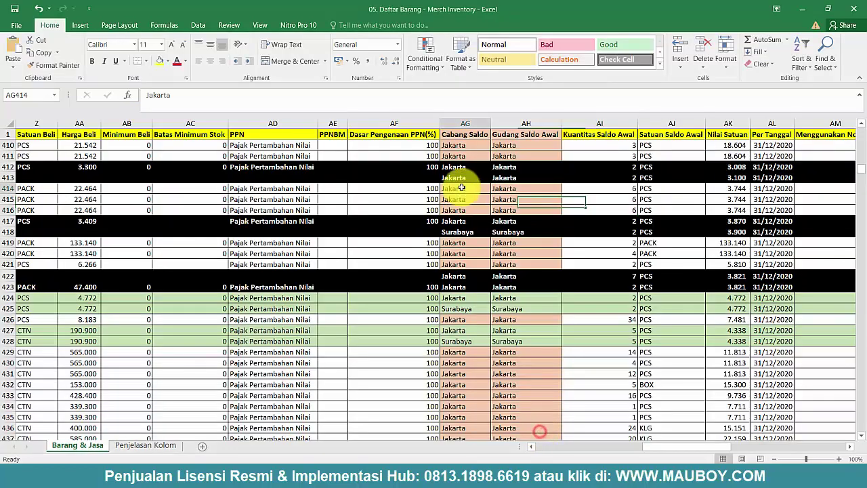
left_click(462, 189)
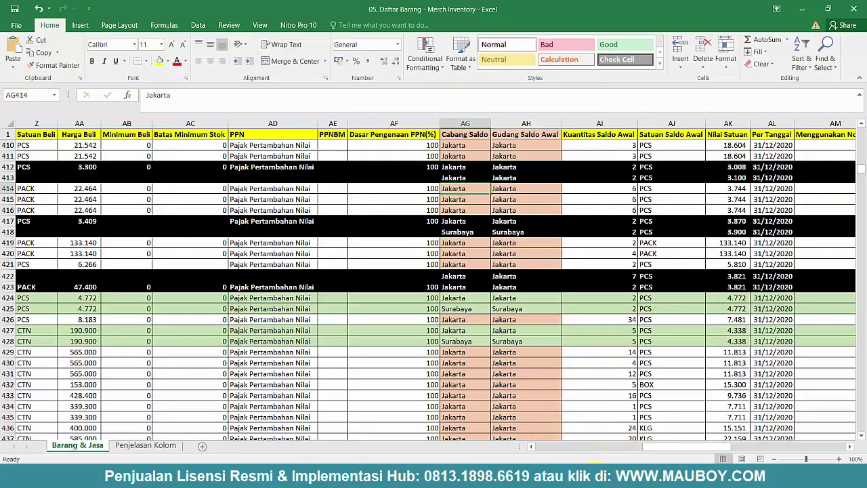
left_click(600, 476)
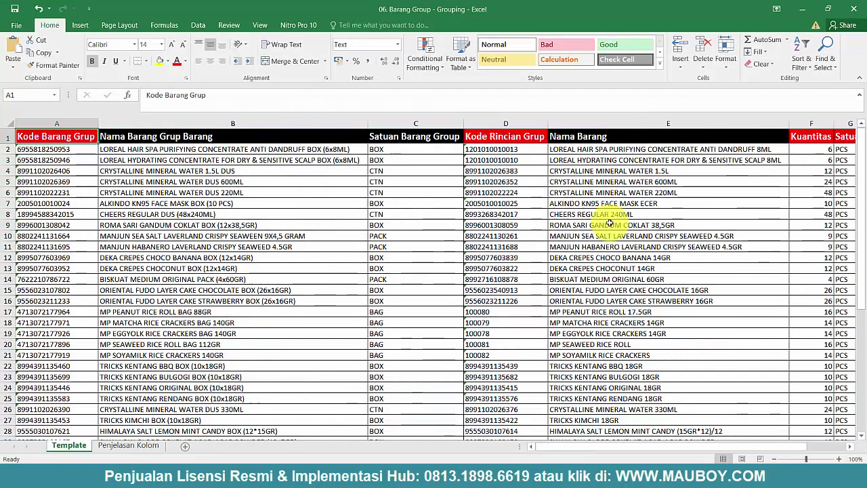
left_click(615, 226)
left_click_drag(698, 448, 656, 450)
Review the black-headed name and unit columns and several group-to-component rows in the Template sheet
left_click(275, 123)
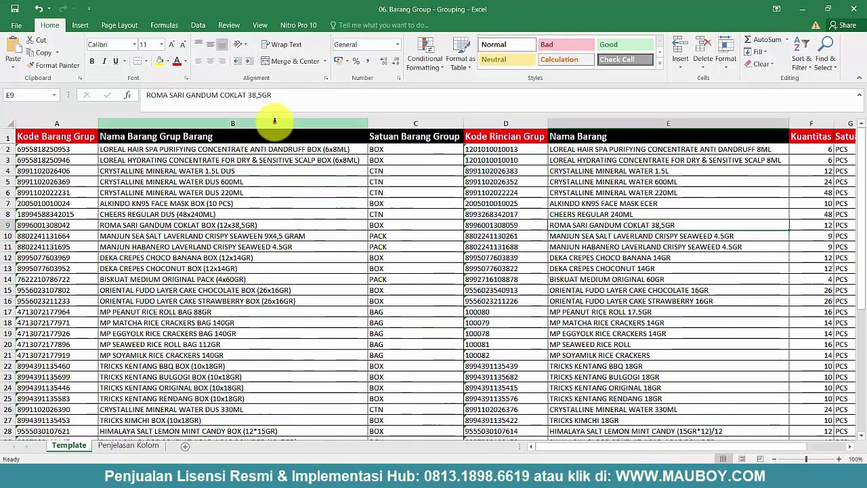
left_click(415, 124)
left_click(585, 122)
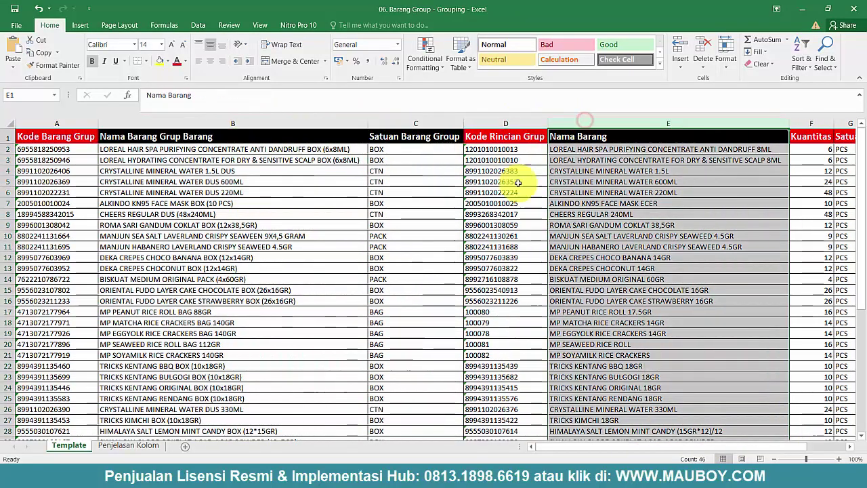
left_click(222, 149)
left_click(4, 149)
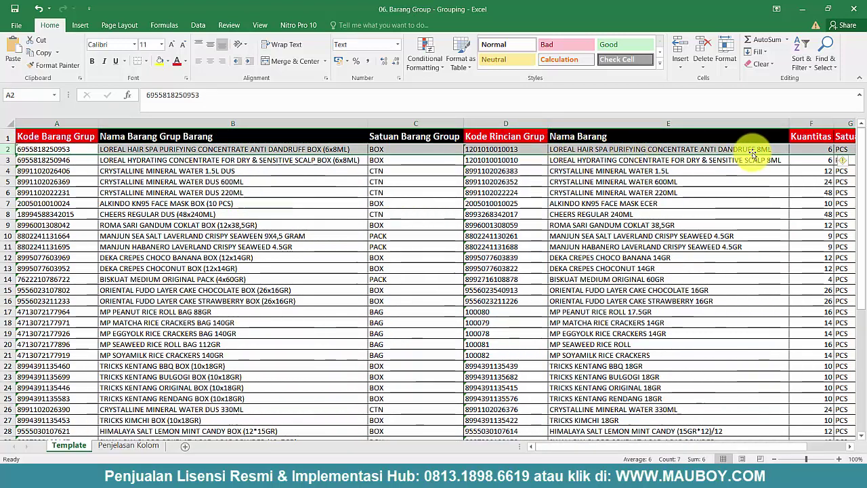
left_click(727, 170)
left_click(708, 190)
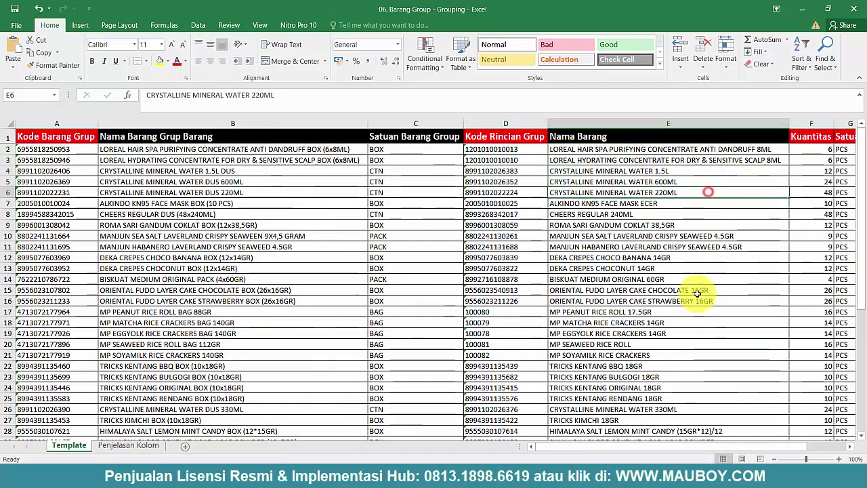
left_click(706, 291)
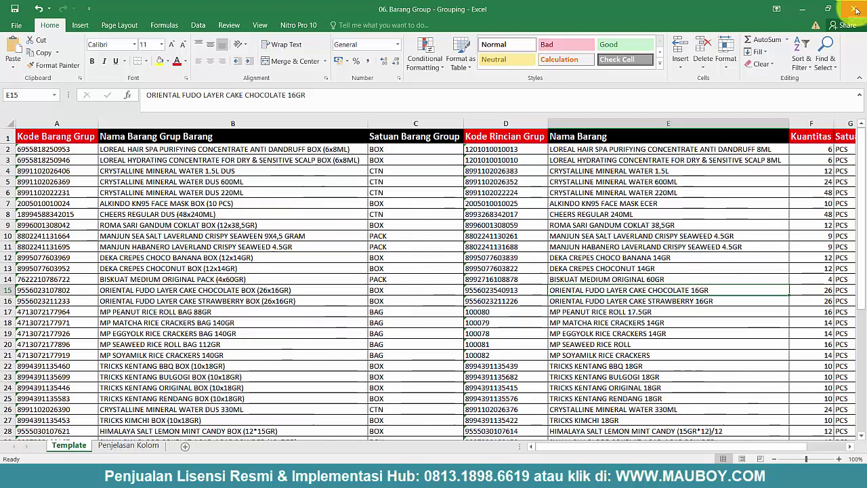
Close all open Excel workbooks, saving the changes to 05. Daftar Barang - Merch Inventory, and return to the browser
left_click(856, 10)
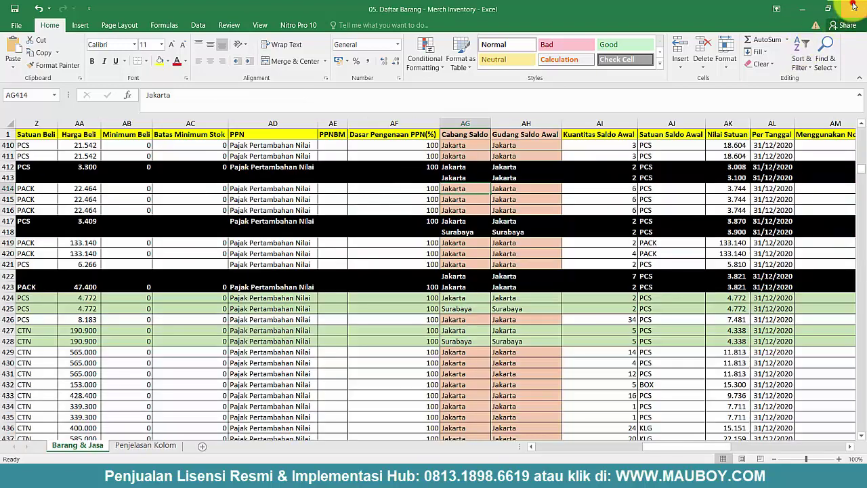
left_click(855, 8)
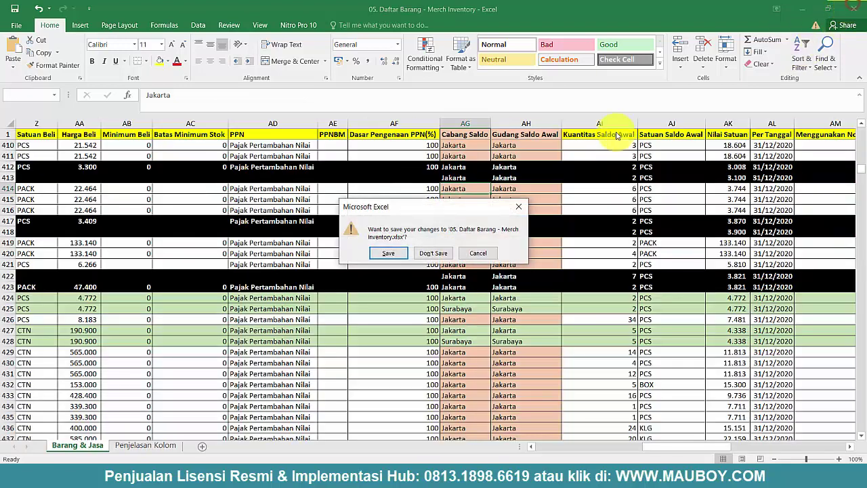
left_click(387, 253)
left_click(862, 5)
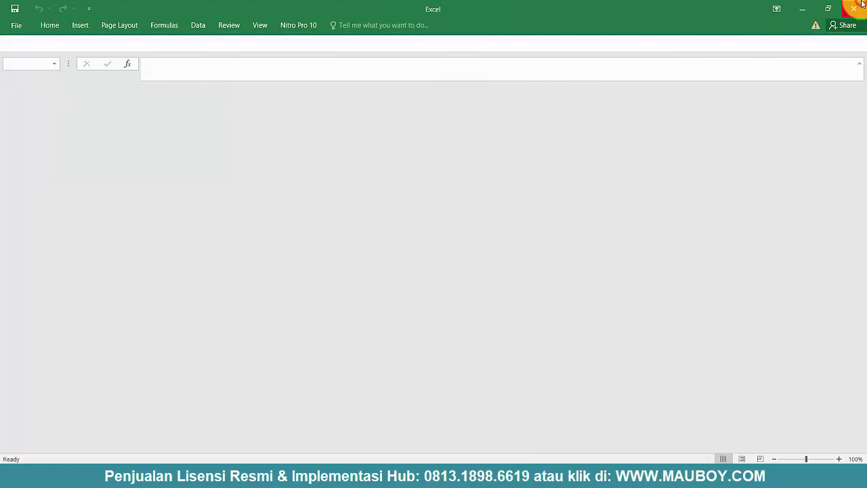
left_click(854, 7)
left_click(483, 467)
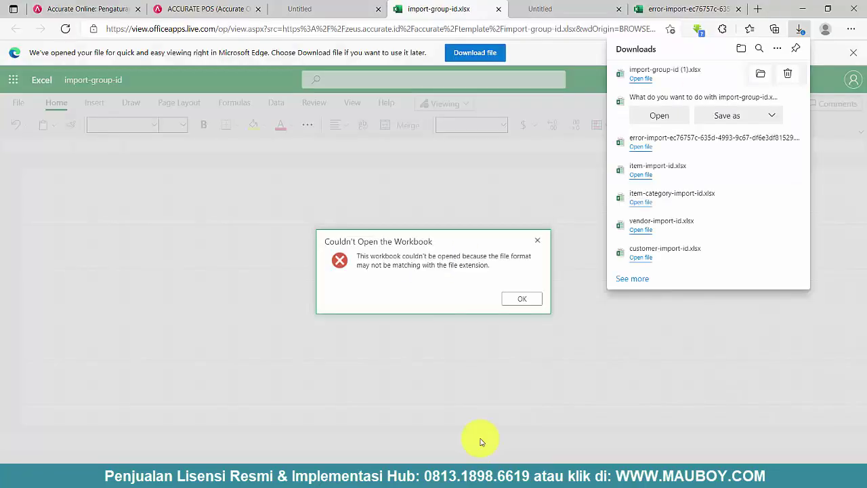
Close the sample-file, error-file and blank browser tabs to return to the Impor Grup page
left_click(499, 9)
left_click(500, 9)
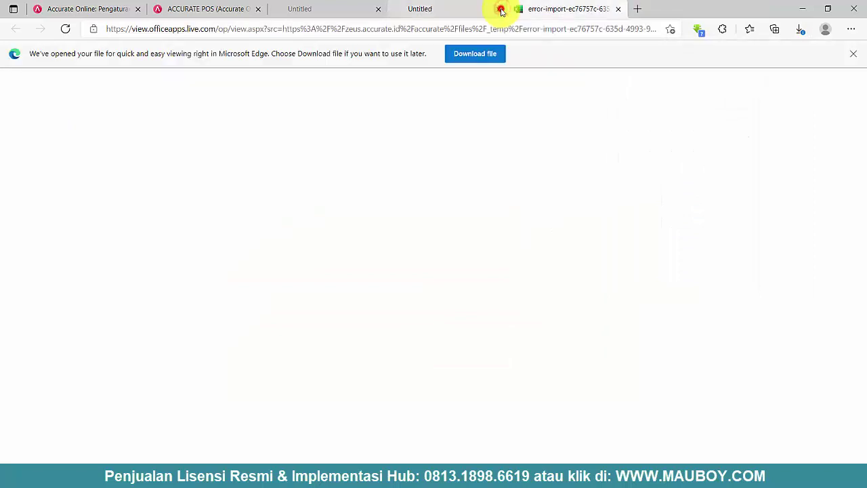
left_click(501, 9)
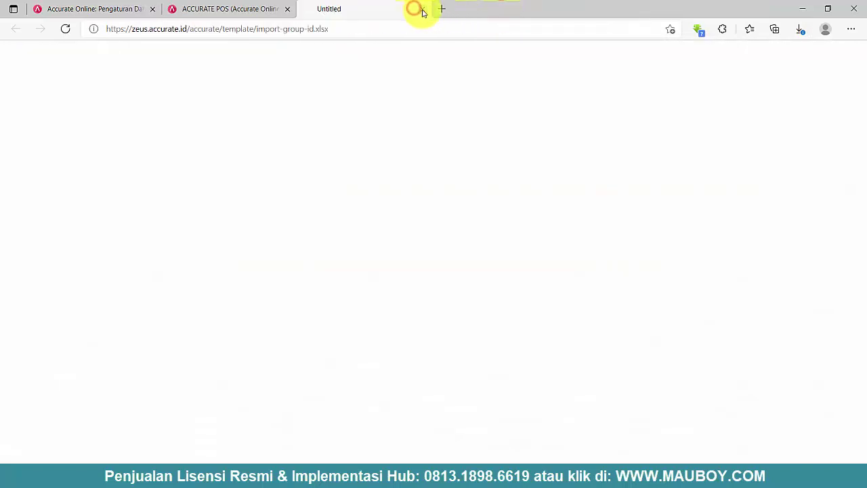
left_click(421, 10)
Select the 06. Barang Group - Grouping file for the group import and upload it
left_click(445, 263)
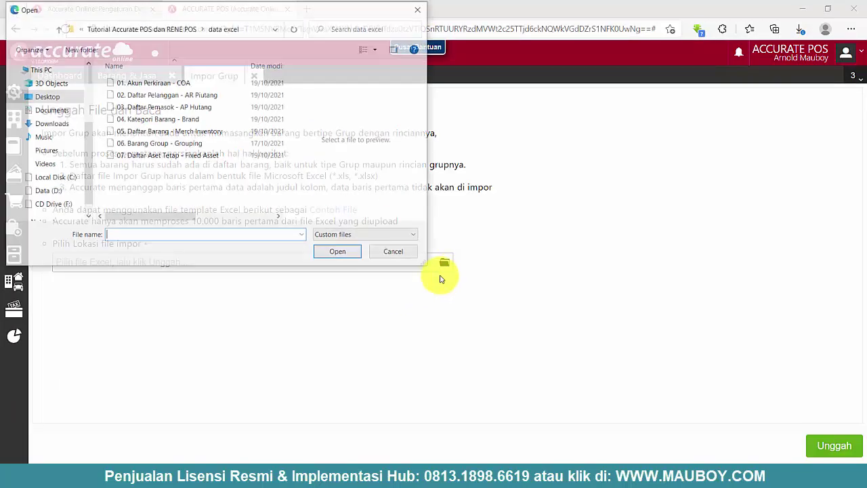
left_click(128, 143)
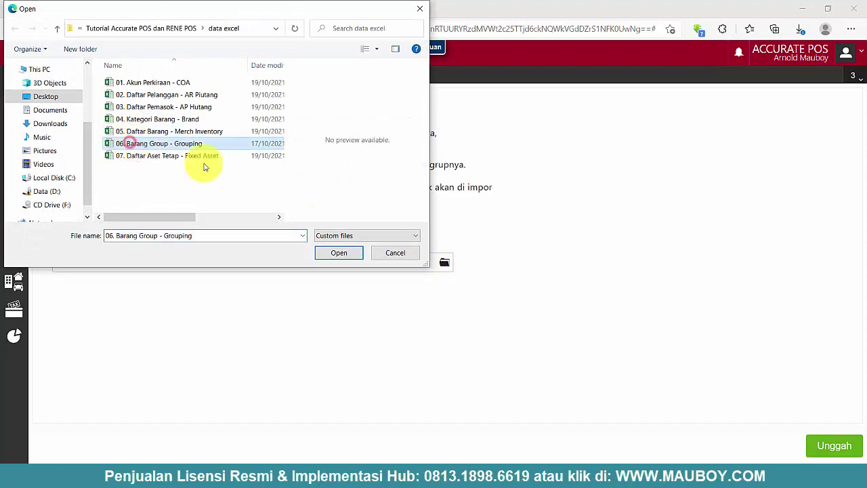
left_click(339, 253)
left_click(843, 452)
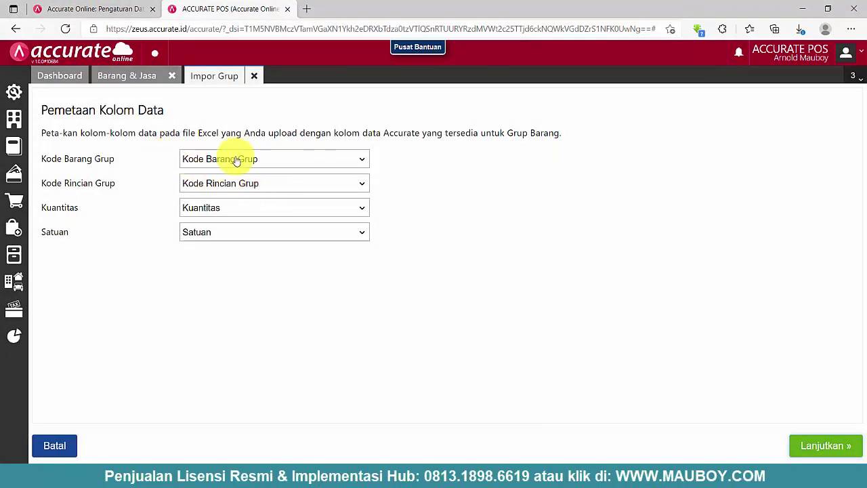
Check the column mapping for Kode Barang Grup, Kode Rincian Grup, Kuantitas and Satuan, and proceed to the import confirmation
left_click(235, 160)
left_click(235, 160)
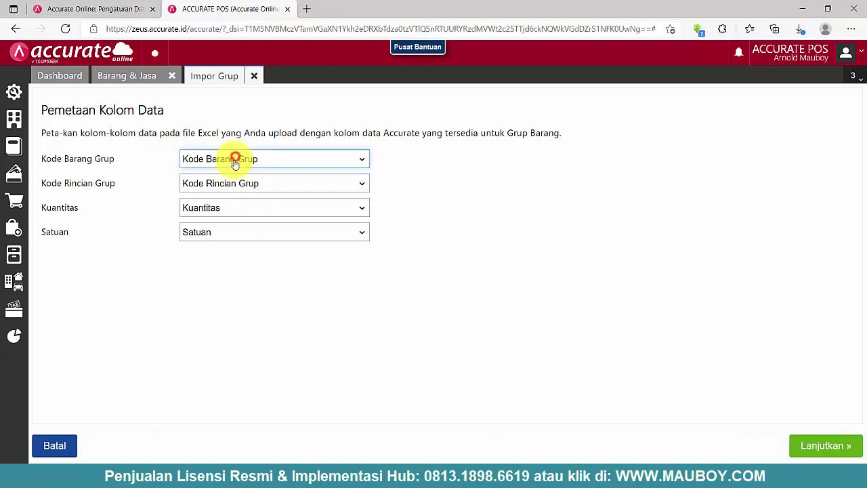
left_click(228, 185)
left_click(228, 185)
left_click(224, 209)
left_click(224, 209)
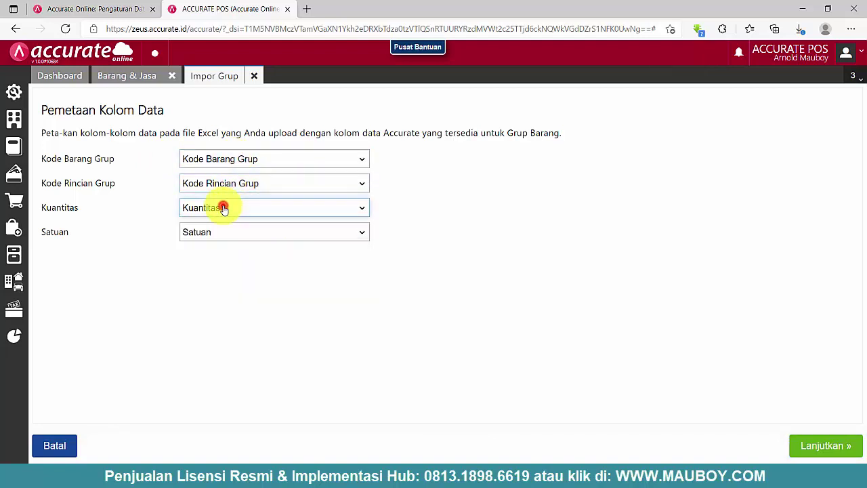
left_click(221, 232)
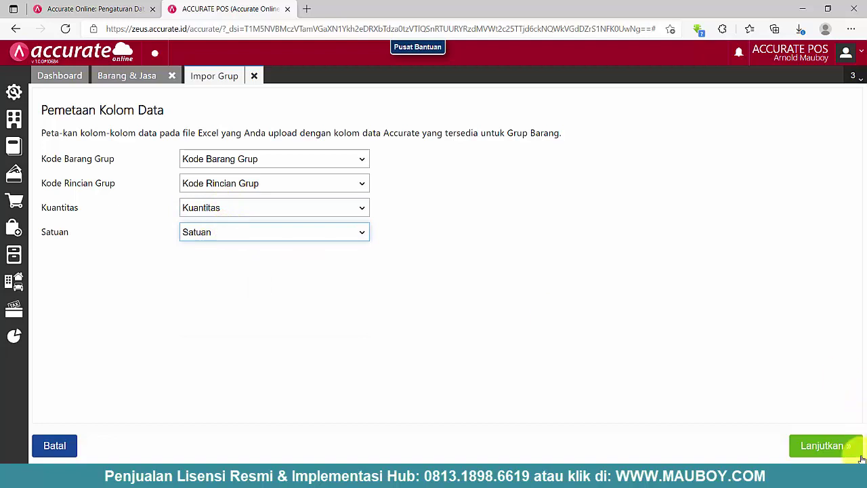
left_click(840, 450)
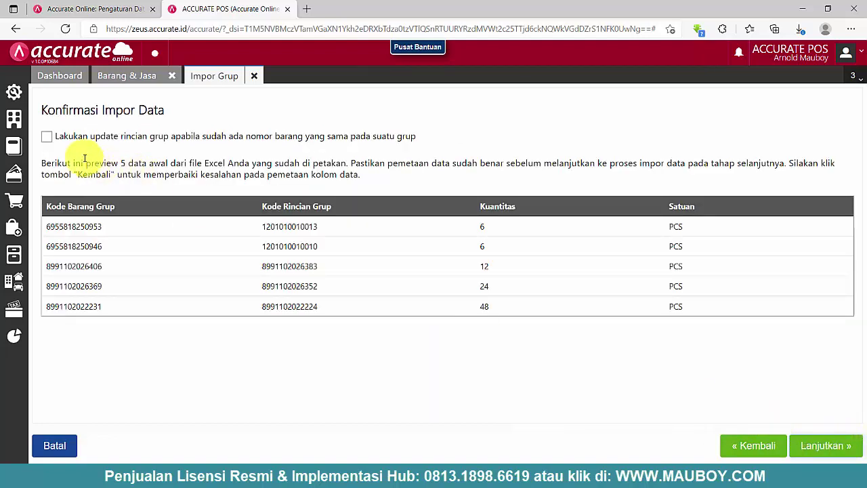
Run the group import with the option to update existing group details unchecked, and refresh the Barang & Jasa list
left_click(58, 139)
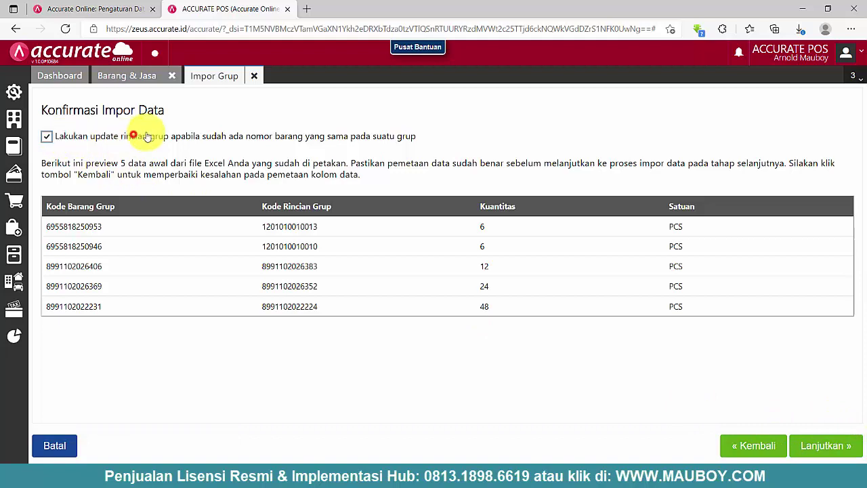
left_click(278, 139)
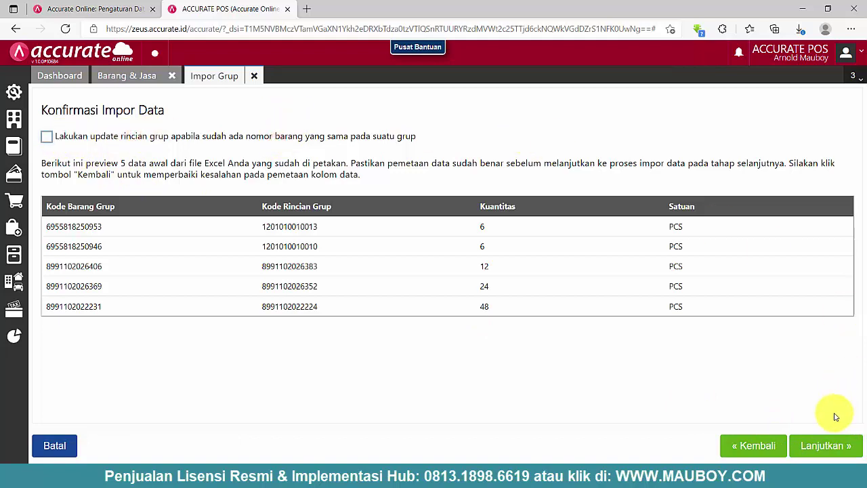
left_click(832, 446)
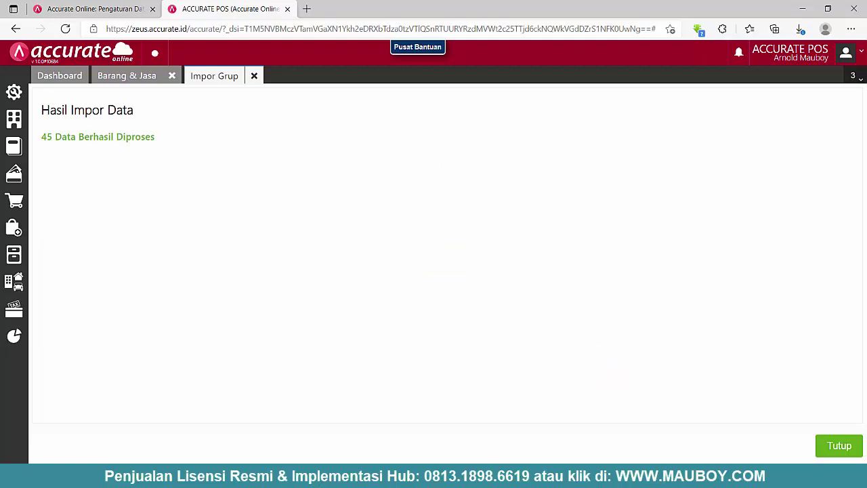
left_click(833, 448)
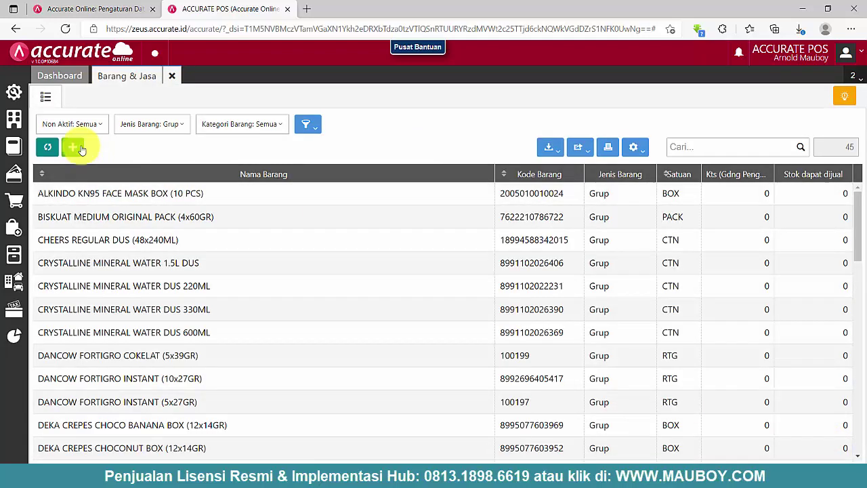
left_click(55, 149)
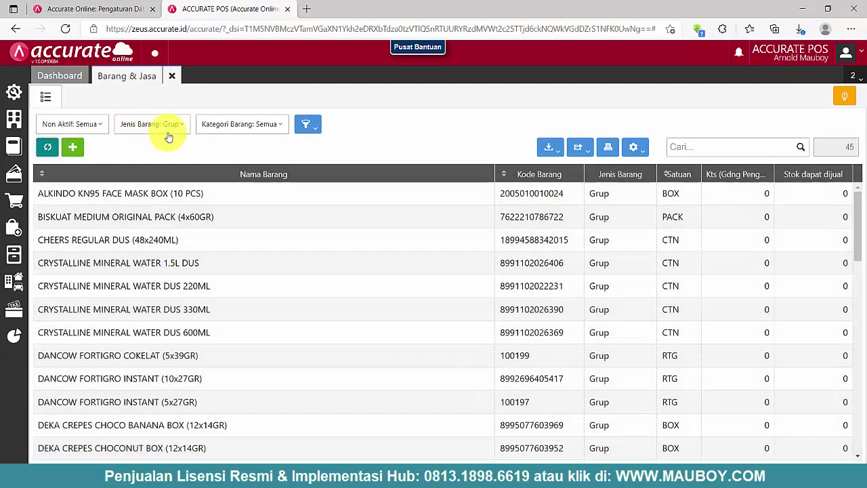
Open the group item ALKINDO KN95 FACE MASK BOX (10 PCS), check its general data and group components, and close the record
left_click(189, 196)
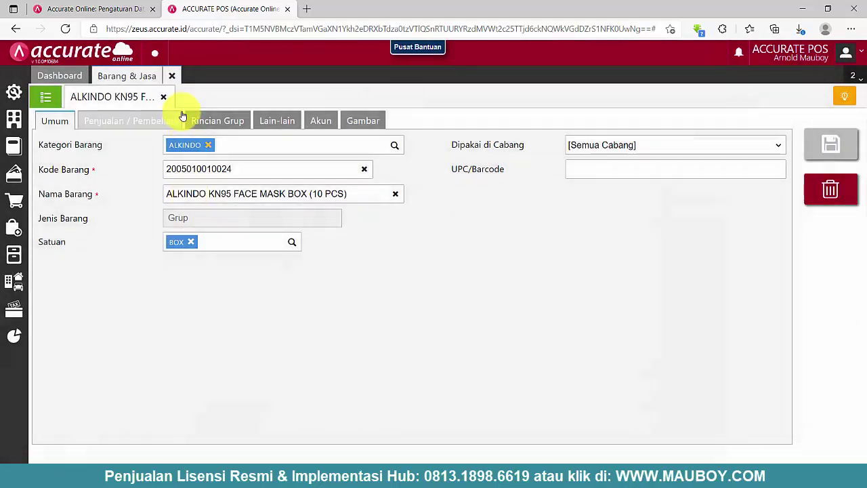
left_click(214, 121)
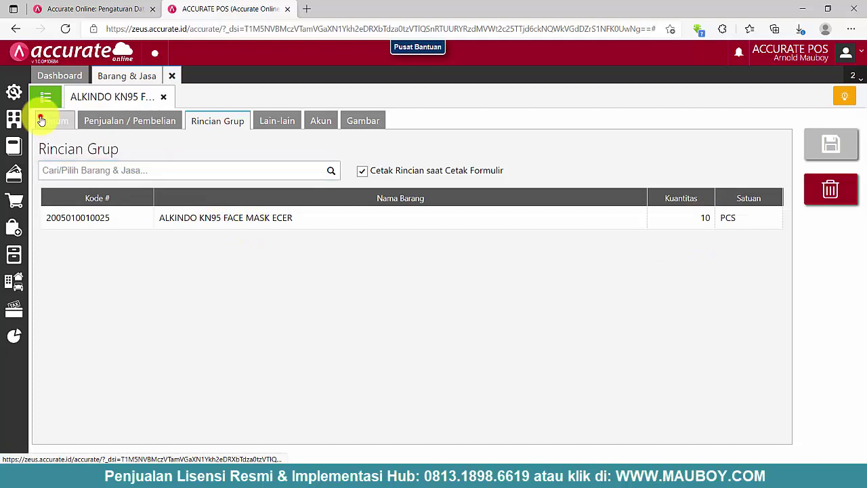
left_click(40, 120)
left_click_drag(361, 193, 175, 195)
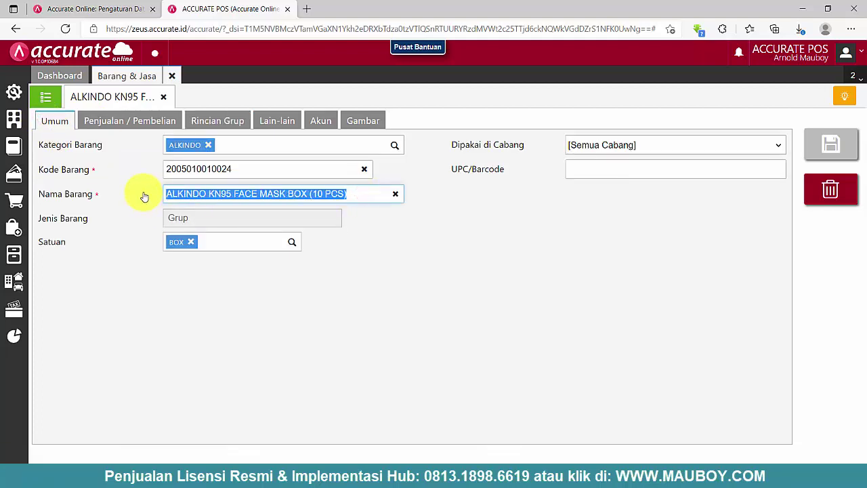
left_click(159, 120)
left_click(223, 120)
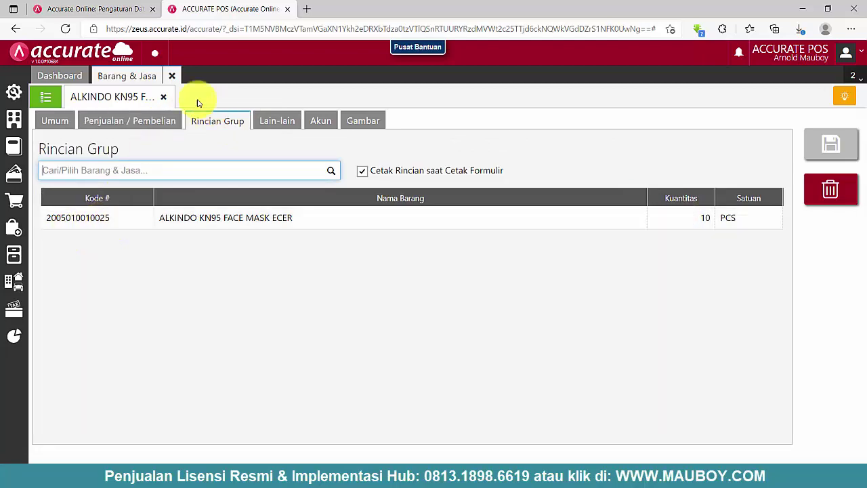
left_click(164, 97)
Look through the list of imported group items and close the Barang & Jasa list
scroll(246, 254, "down", 3)
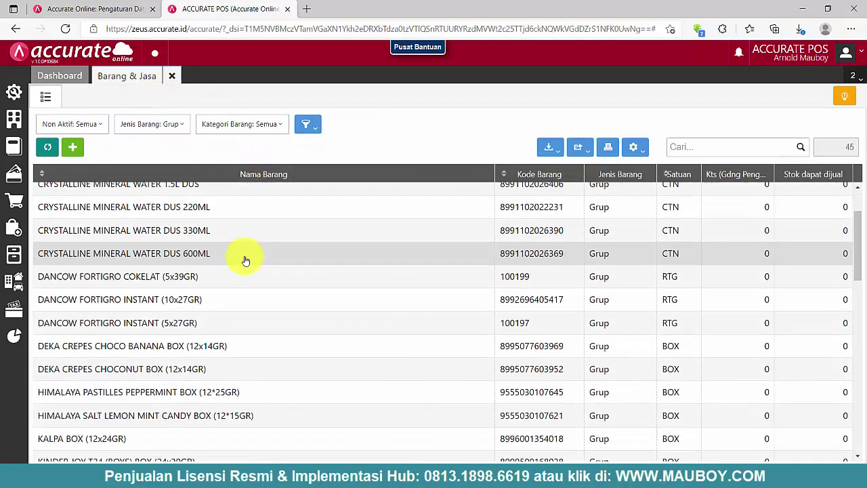
scroll(245, 260, "down", 2)
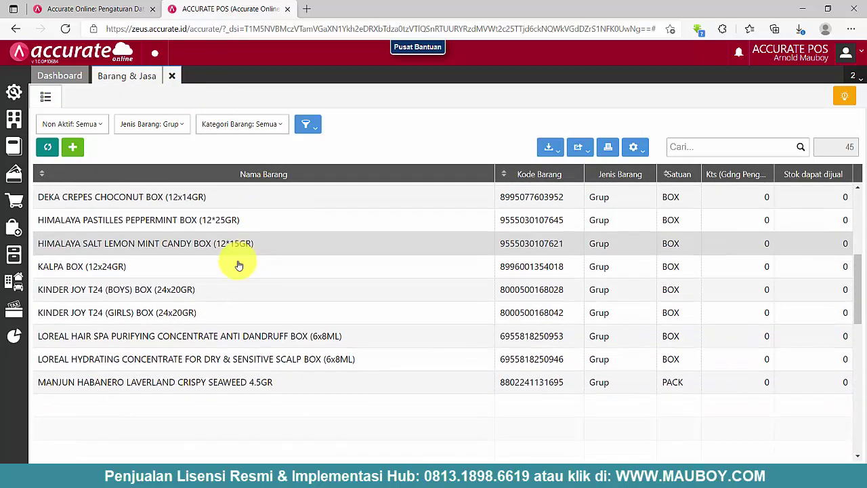
scroll(245, 295, "down", 2)
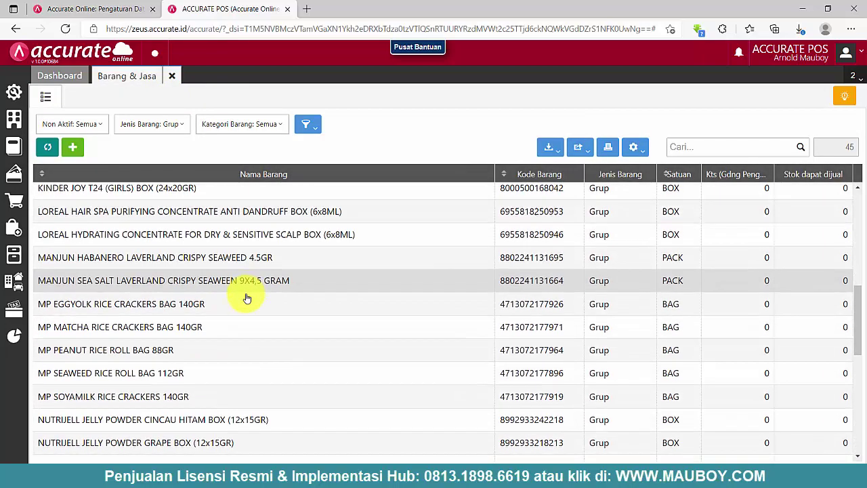
scroll(246, 296, "down", 1)
scroll(247, 298, "up", 5)
scroll(246, 299, "up", 2)
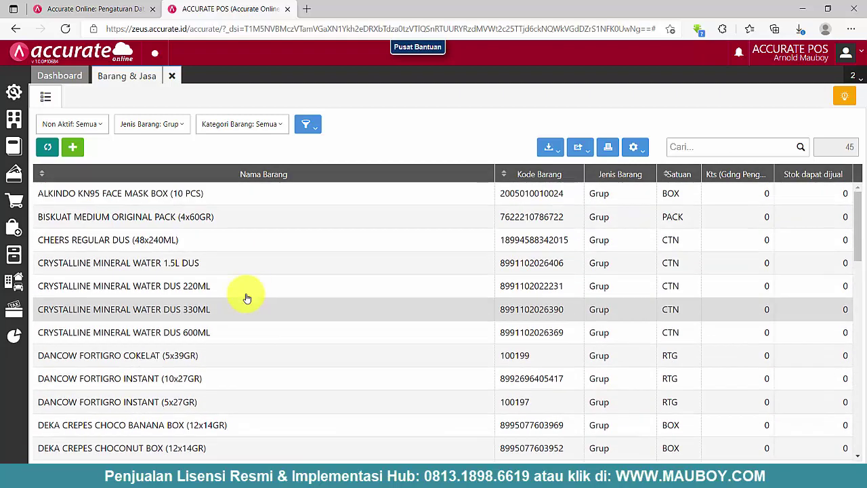
left_click(178, 75)
Switch to the data excel folder in File Explorer and select the 07. Daftar Aset Tetap - Fixed Asset workbook
left_click(444, 469)
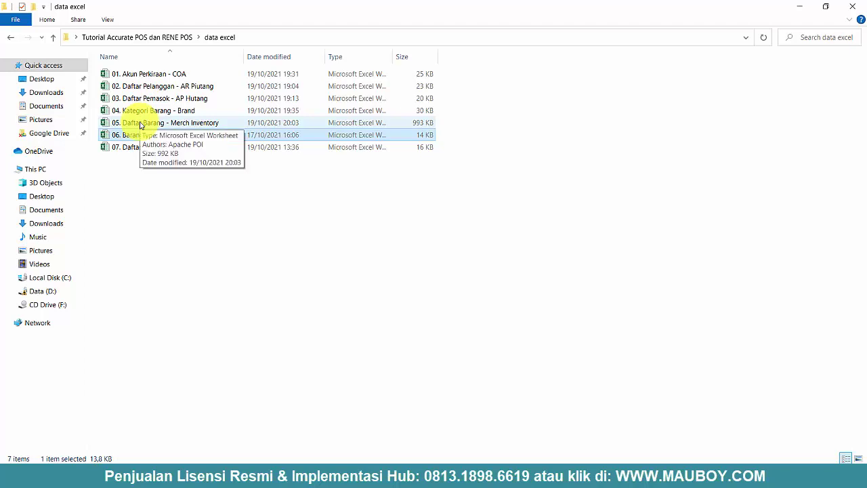
left_click(141, 123)
left_click(145, 134)
left_click(151, 120)
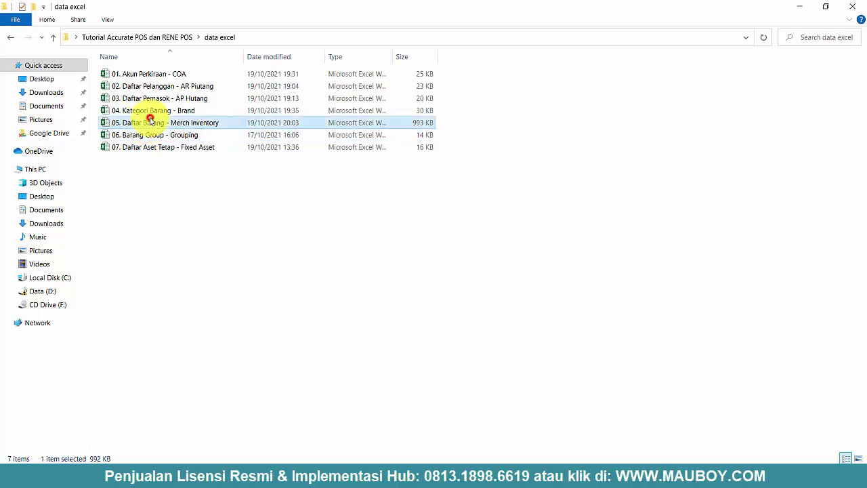
left_click(150, 135)
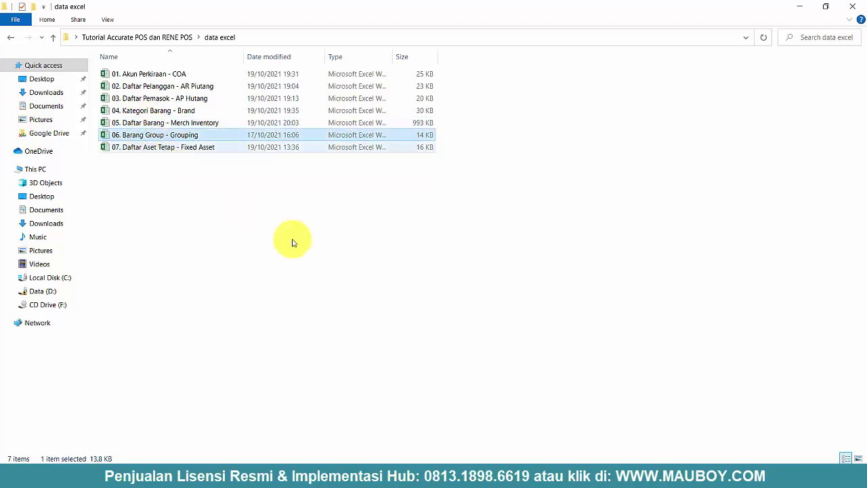
left_click(155, 148)
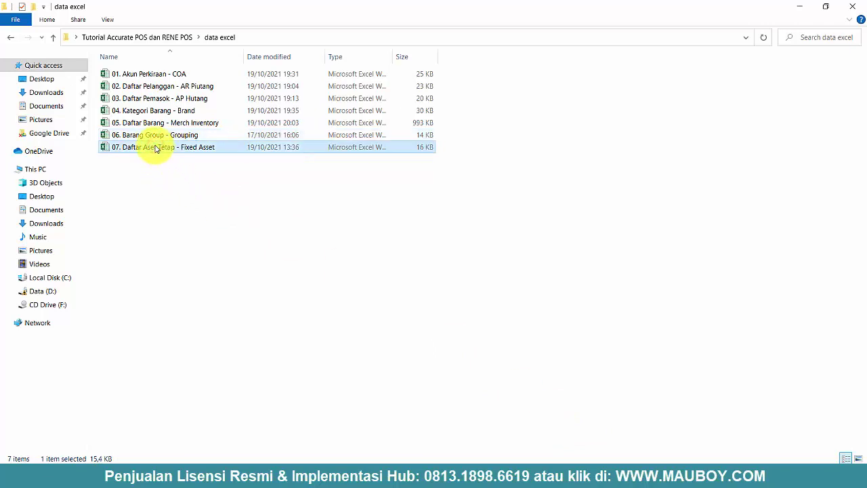